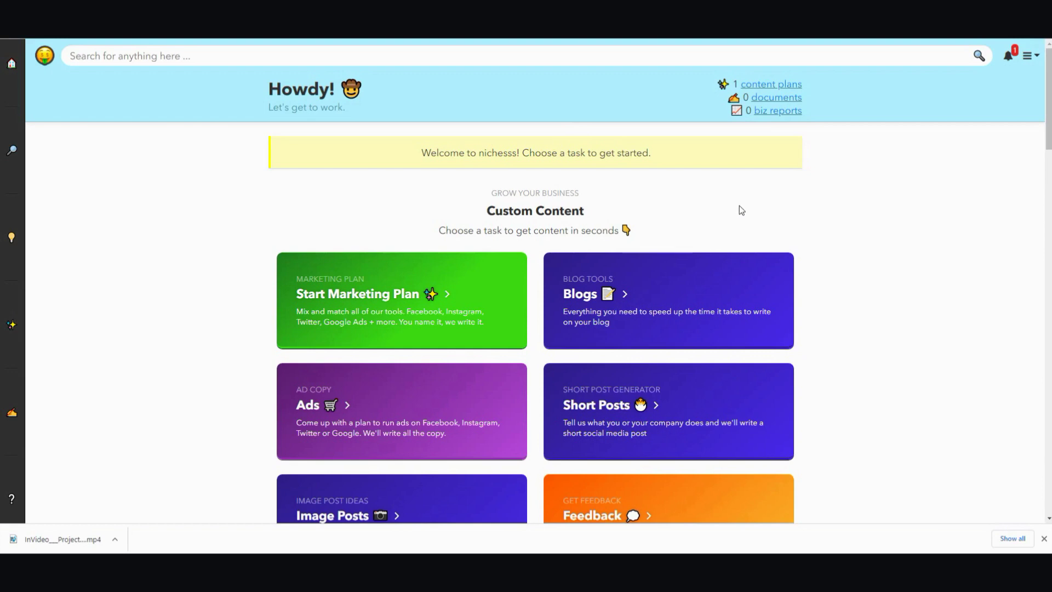
Step: Look through the custom content tools on the dashboard, from Marketing Plan and Blogs down to Real Estate and Dialogues
left_click(12, 66)
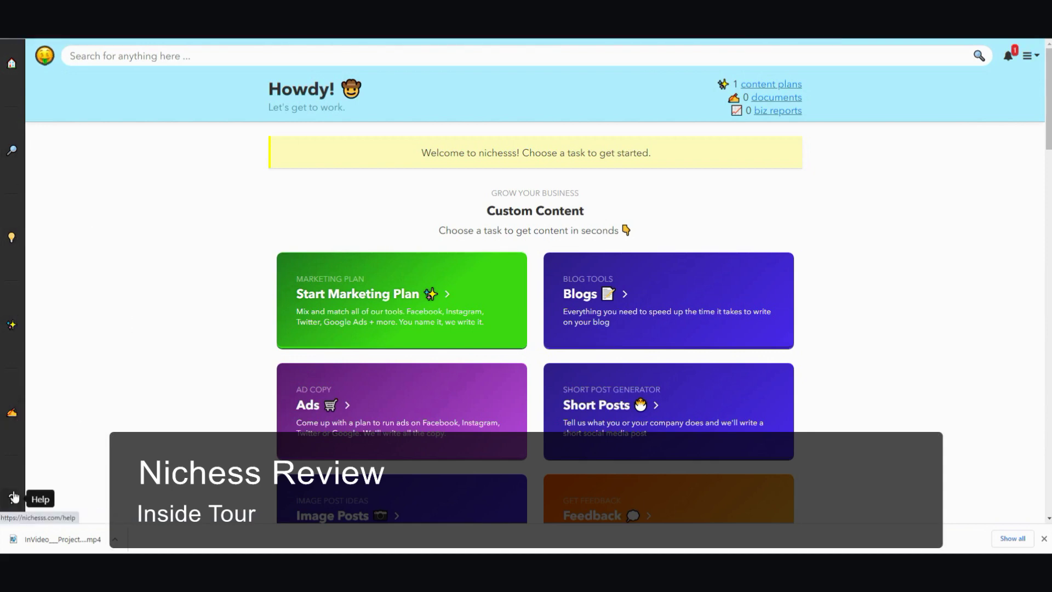
scroll(666, 179, "down", 2)
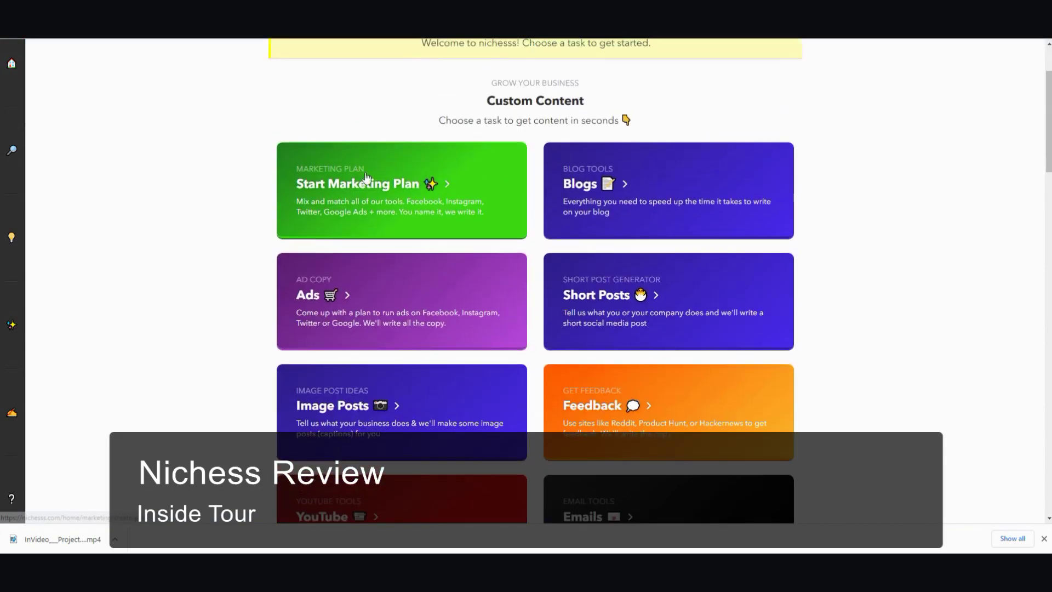
scroll(584, 194, "down", 4)
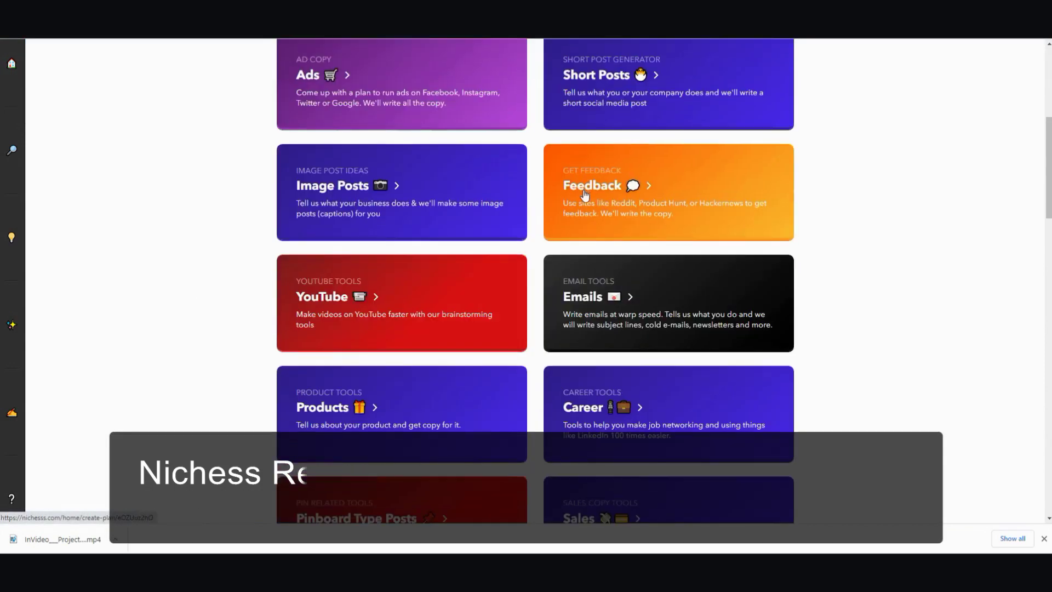
scroll(583, 195, "up", 5)
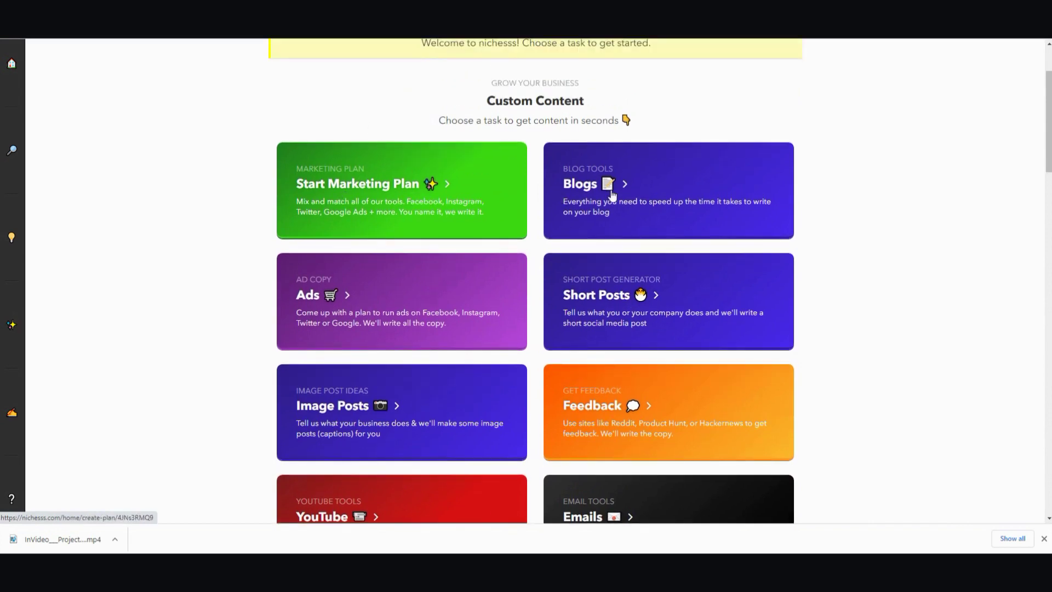
scroll(404, 314, "down", 2)
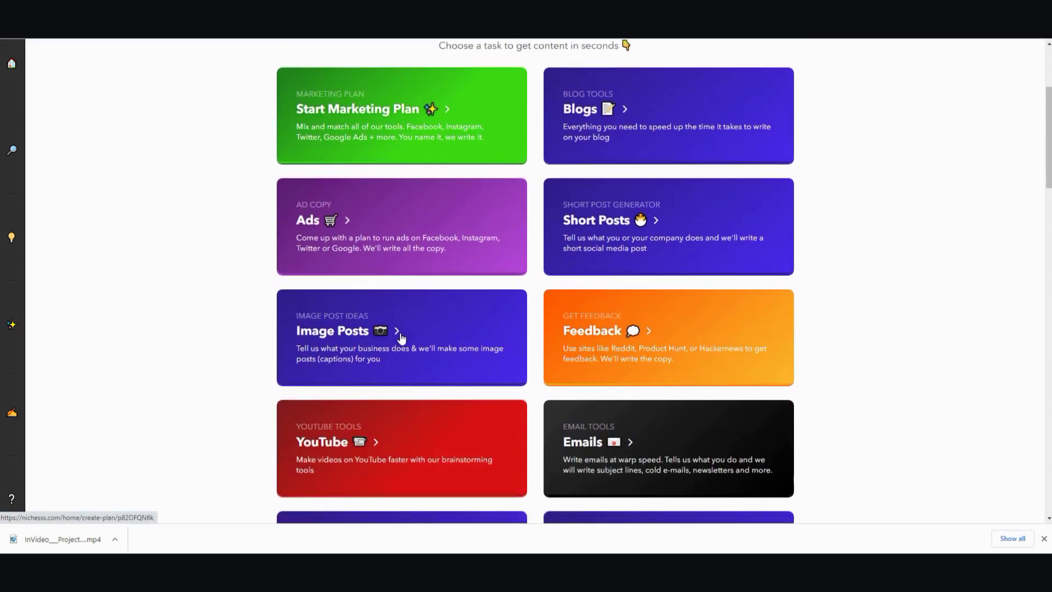
scroll(603, 309, "down", 2)
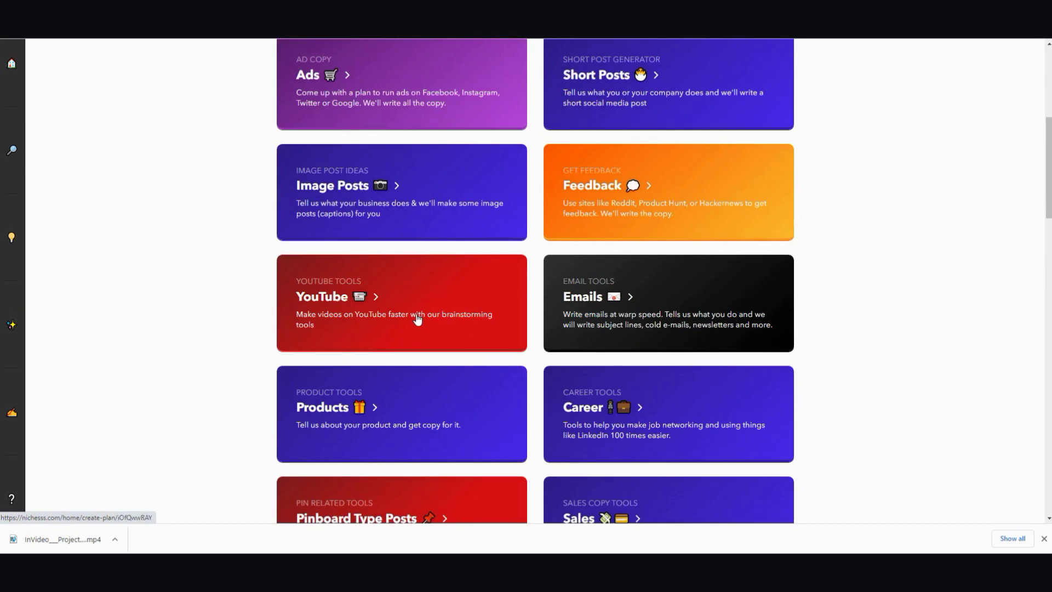
scroll(417, 319, "down", 3)
scroll(601, 318, "down", 1)
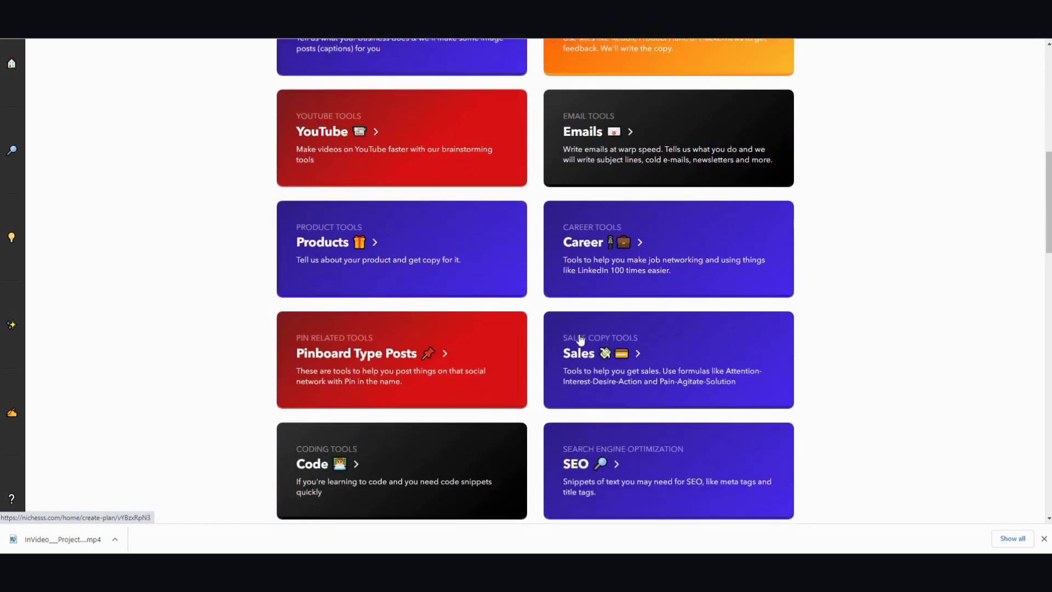
scroll(469, 343, "down", 2)
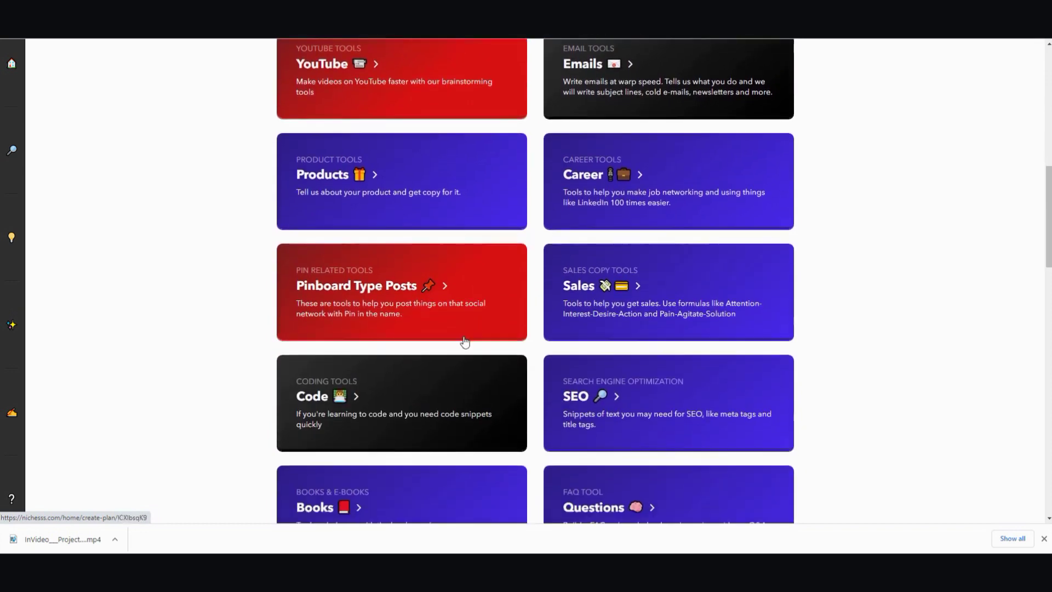
scroll(464, 341, "down", 1)
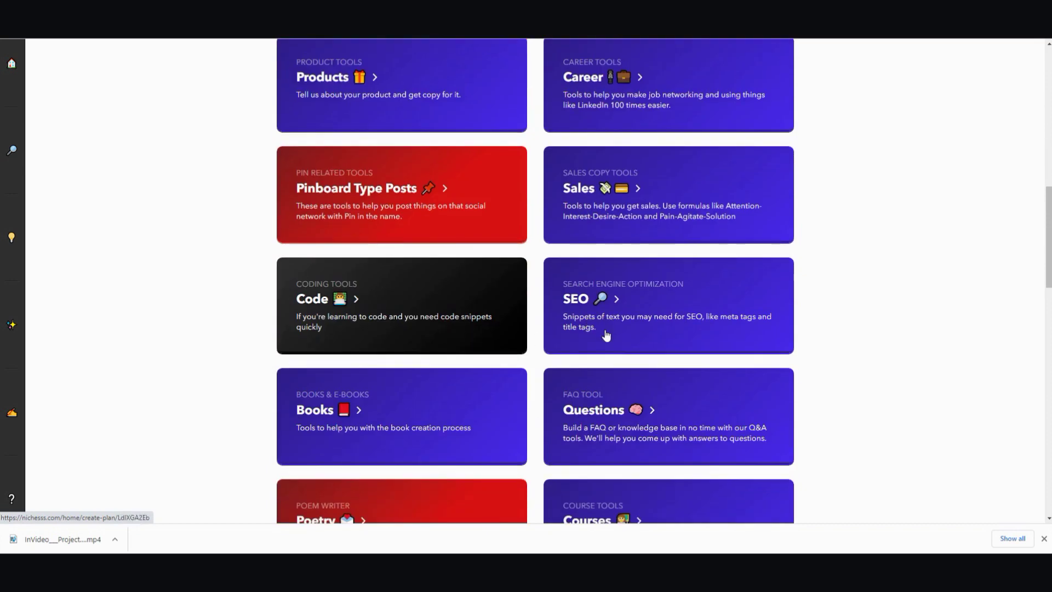
scroll(603, 331, "down", 2)
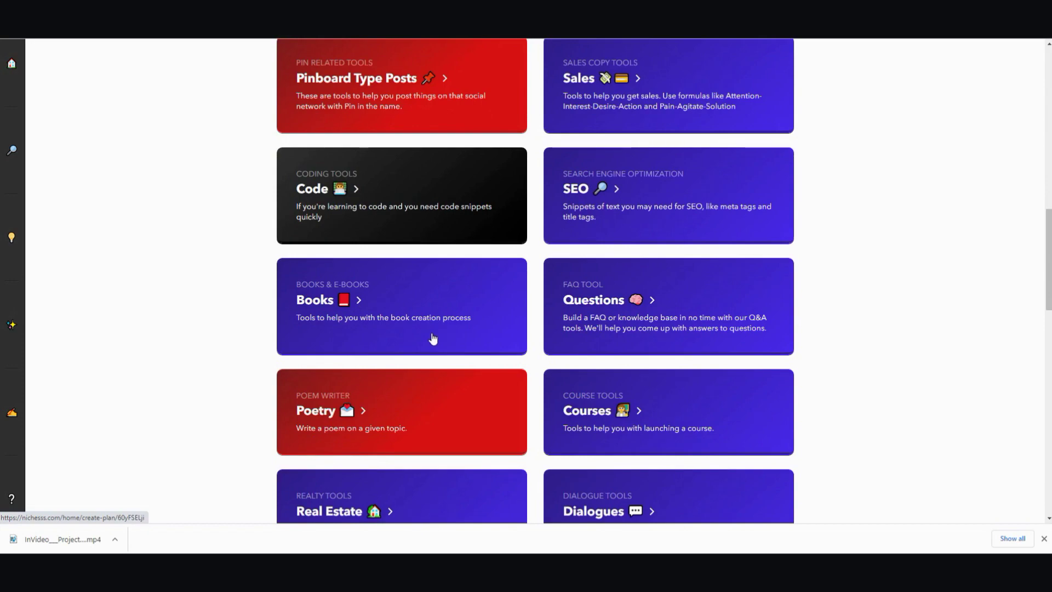
scroll(494, 348, "down", 2)
scroll(548, 355, "down", 2)
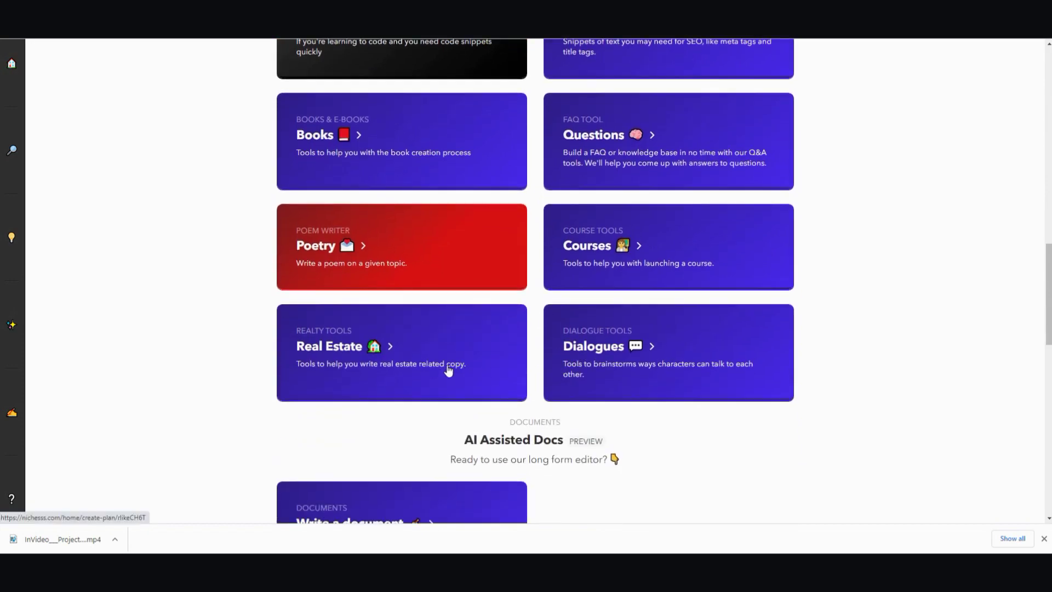
scroll(449, 369, "up", 5)
scroll(448, 370, "up", 8)
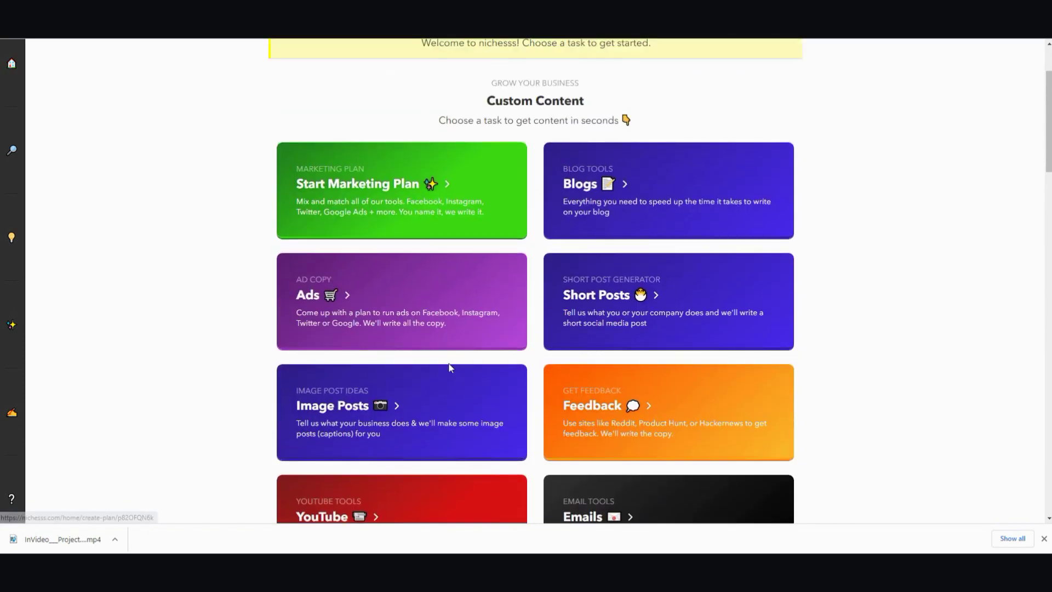
Step: Open the YouTube tool and choose YouTube - Random Video Ideas as the copy type for the plan
scroll(446, 368, "down", 2)
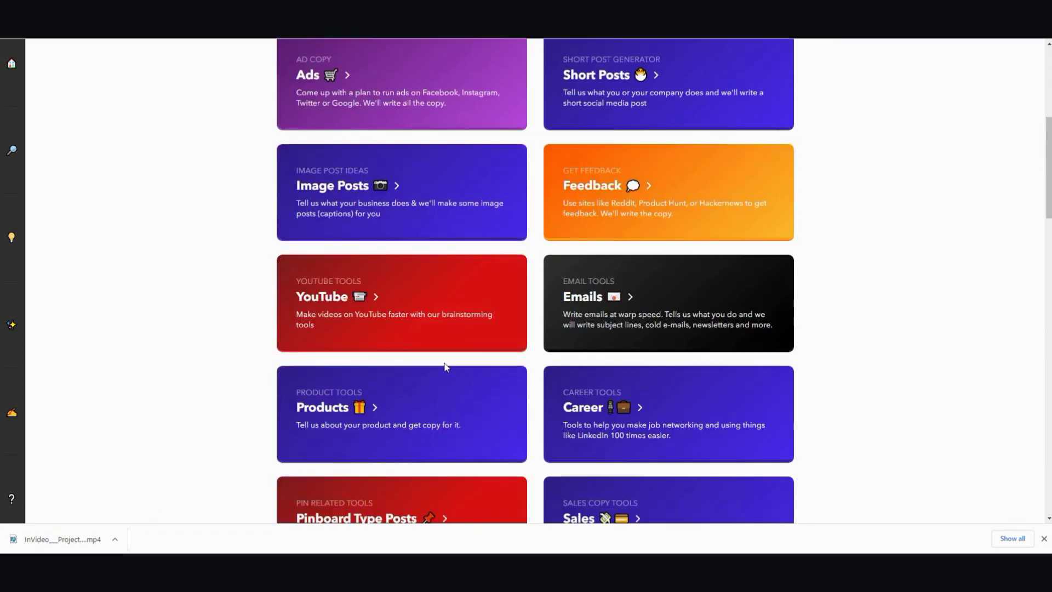
left_click(336, 310)
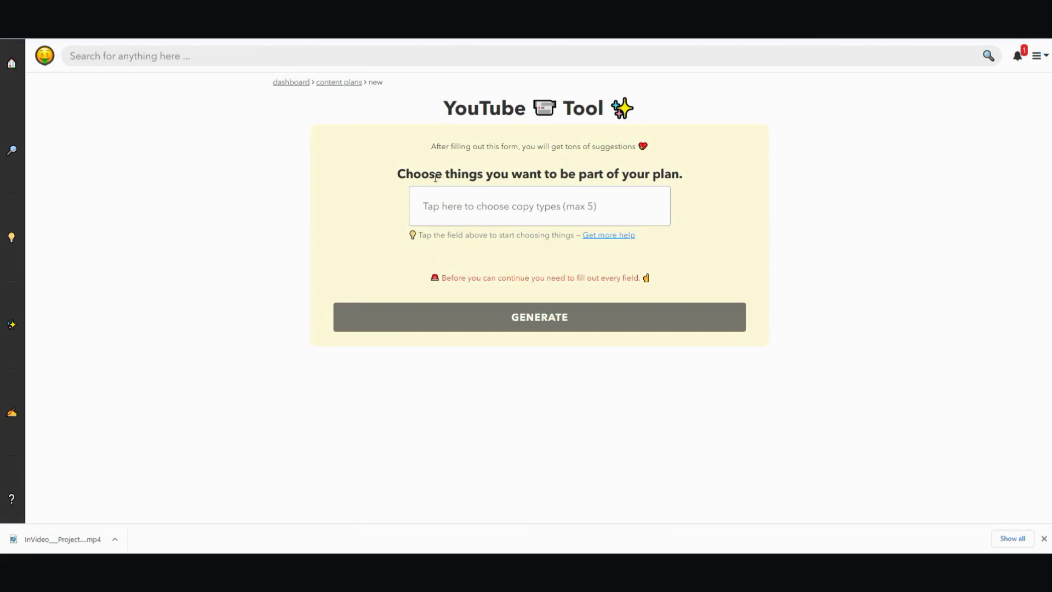
left_click(496, 206)
scroll(526, 265, "down", 2)
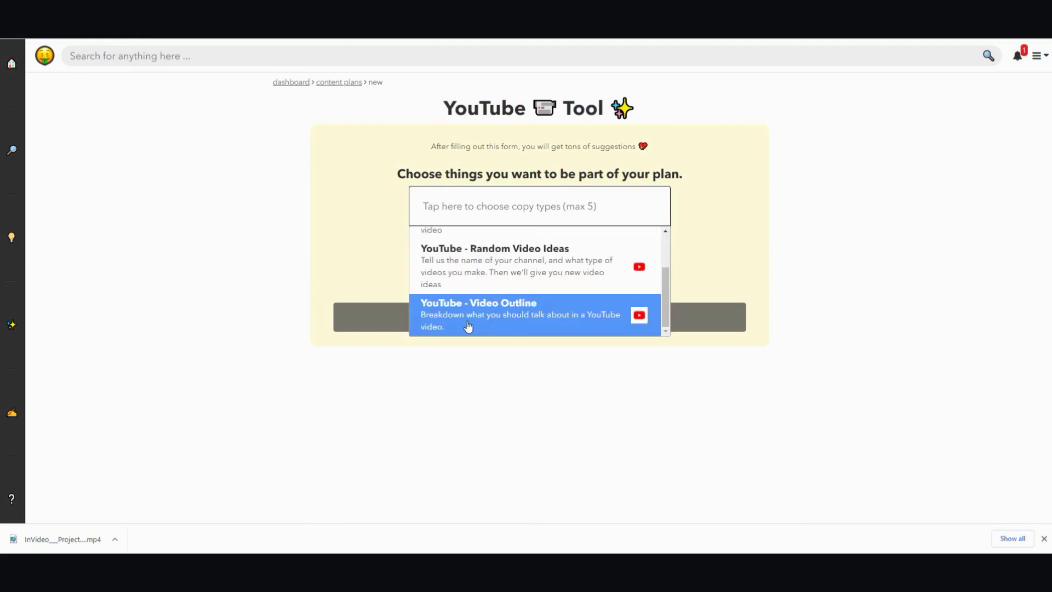
scroll(564, 323, "up", 2)
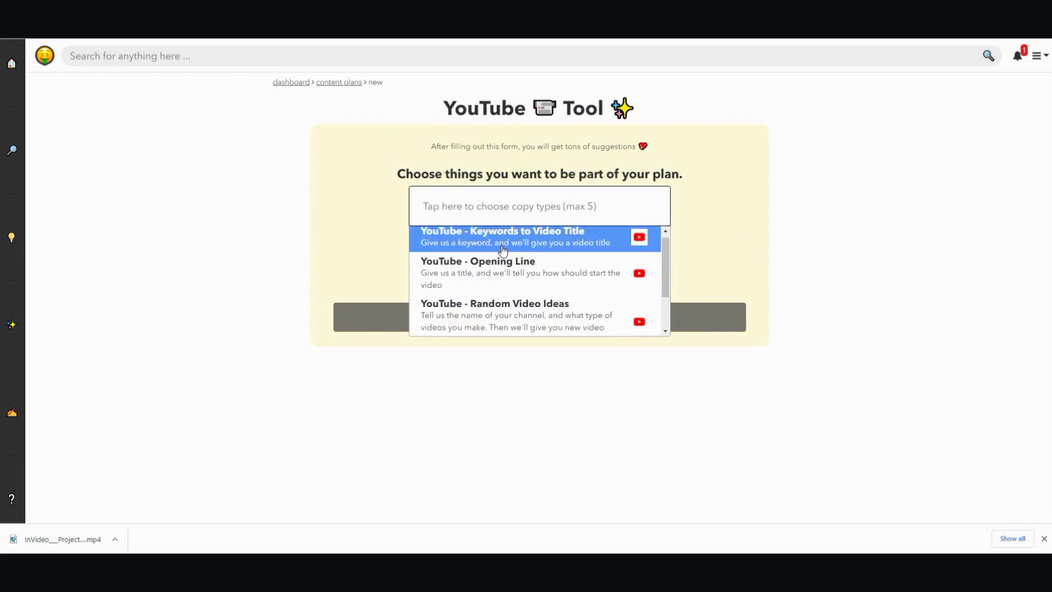
left_click(514, 313)
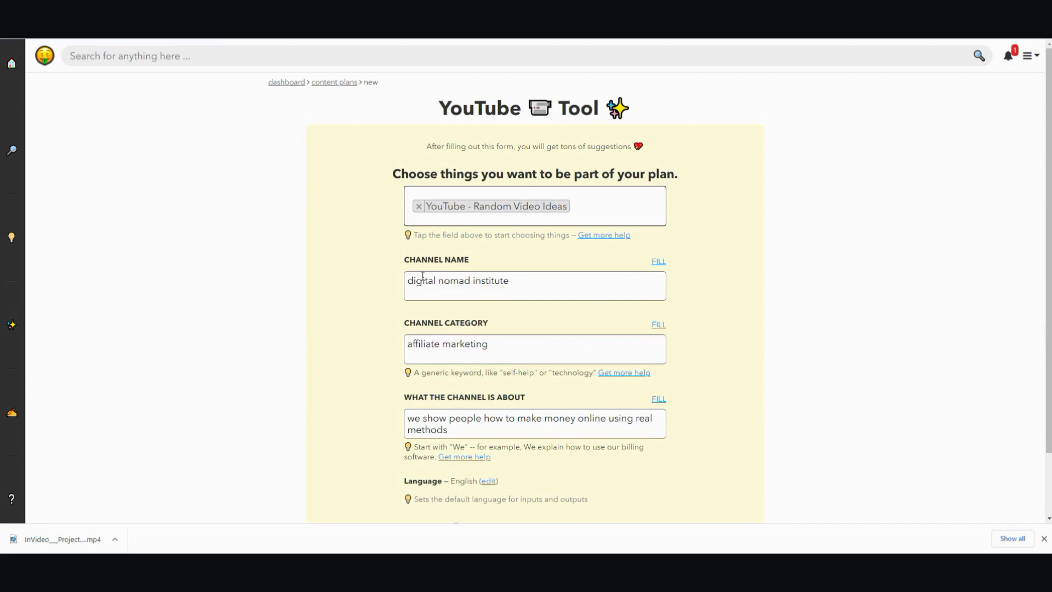
Step: Review the channel name, category and description, keep English as the language, and generate the content plan
scroll(510, 285, "down", 1)
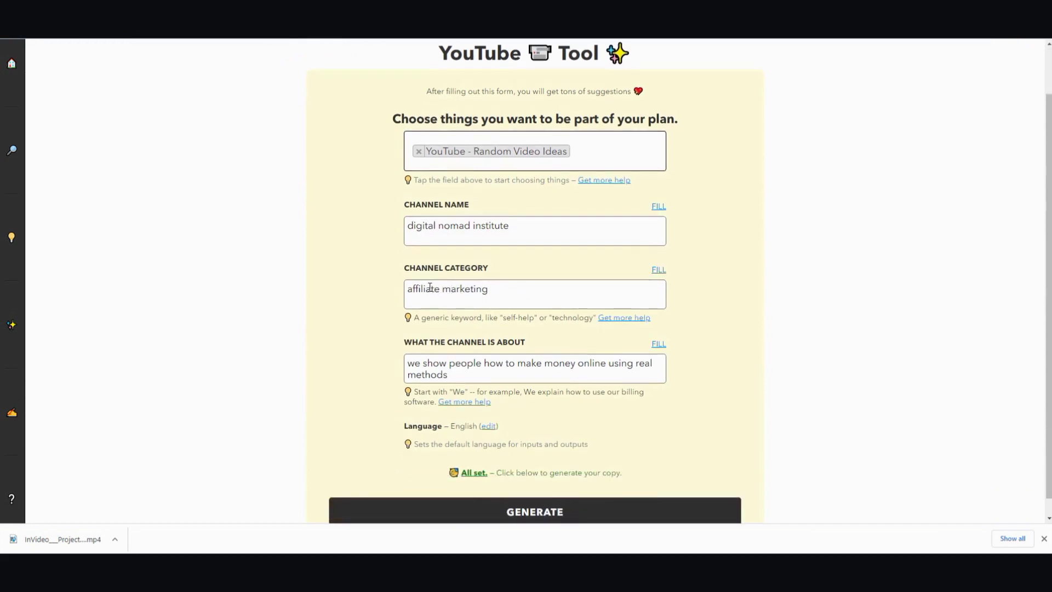
scroll(506, 291, "down", 1)
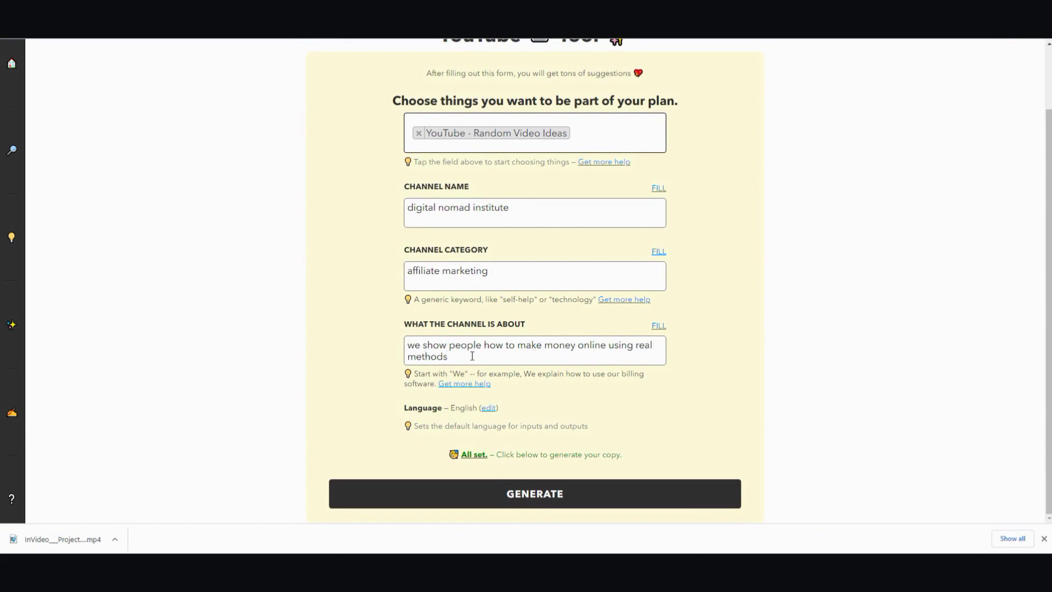
left_click(569, 495)
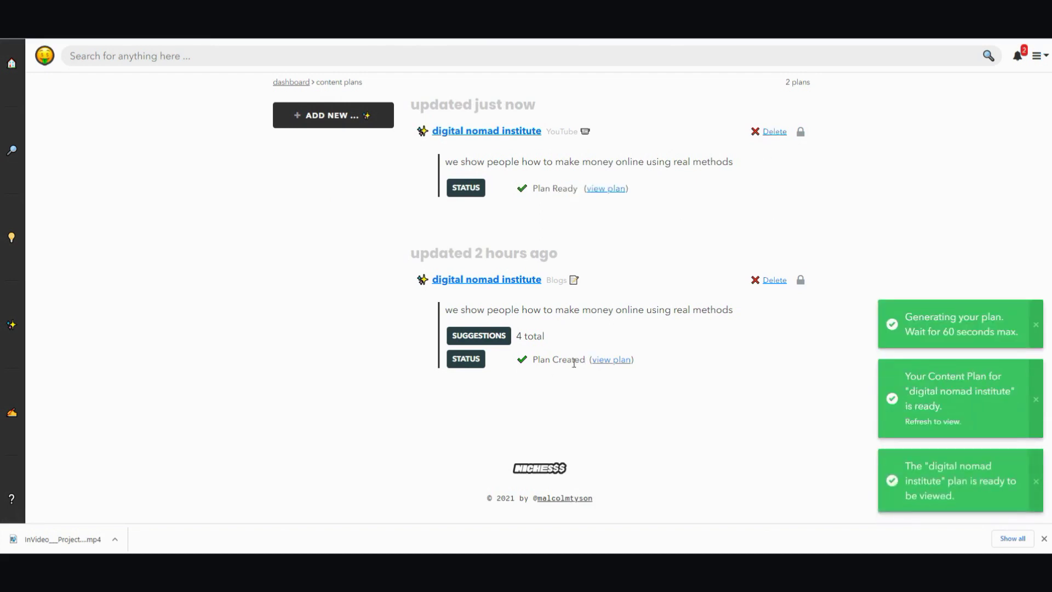
Step: Look at the older Blogs plan, return to the content plans, and open the new YouTube plan
left_click(612, 365)
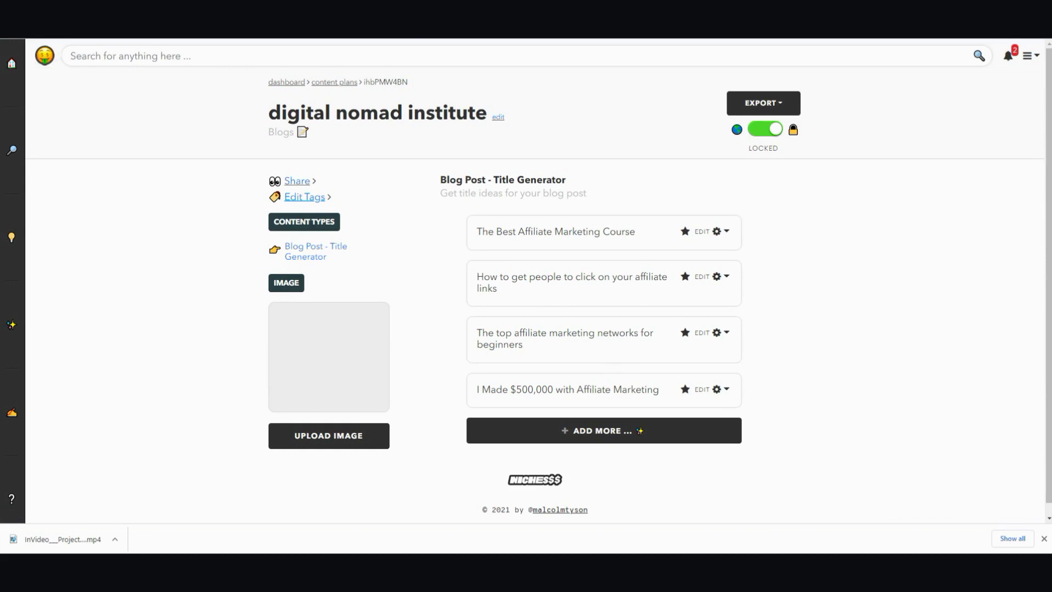
left_click(334, 81)
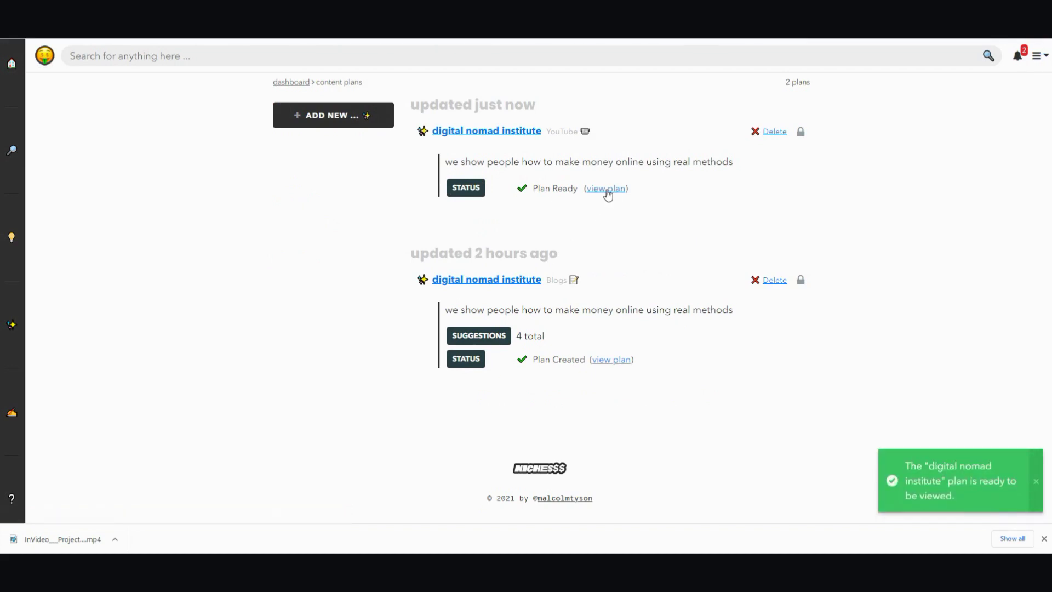
left_click(607, 191)
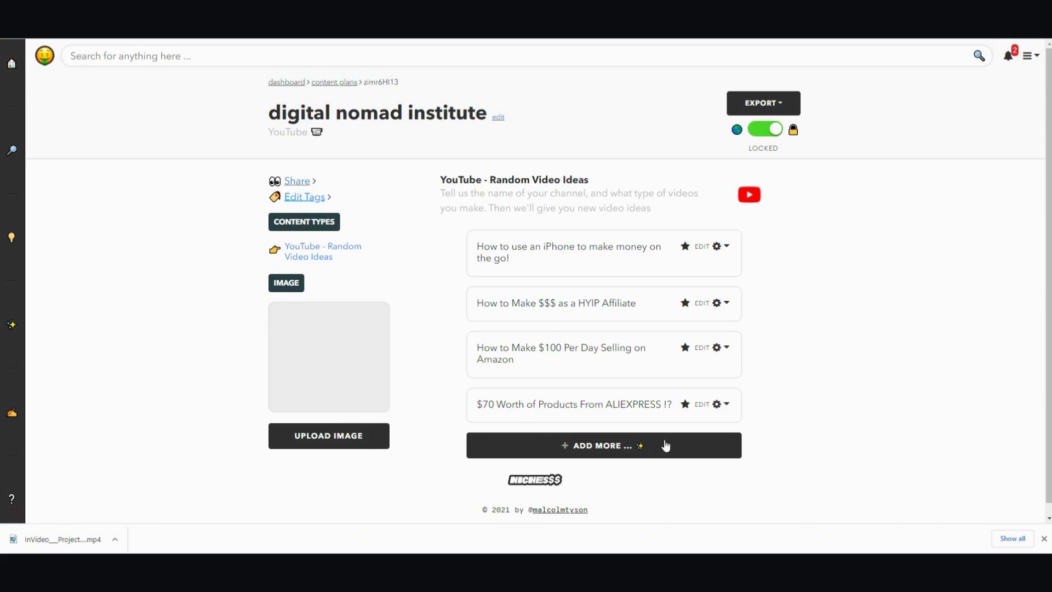
Step: Generate more YouTube - Random Video Ideas suggestions with the same channel parameters and reload the plan
scroll(656, 433, "down", 1)
left_click(640, 433)
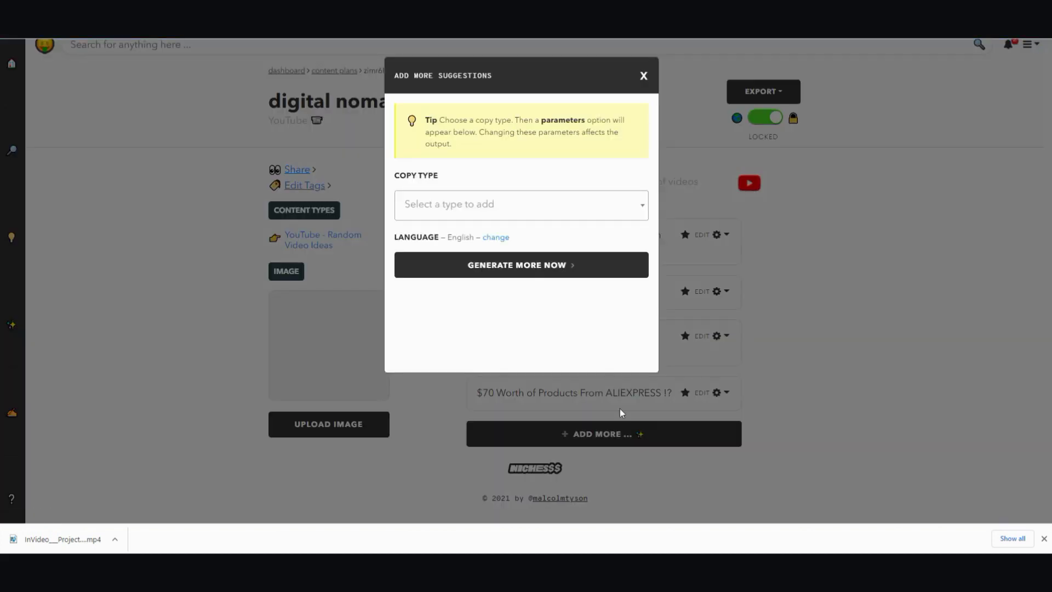
left_click(606, 207)
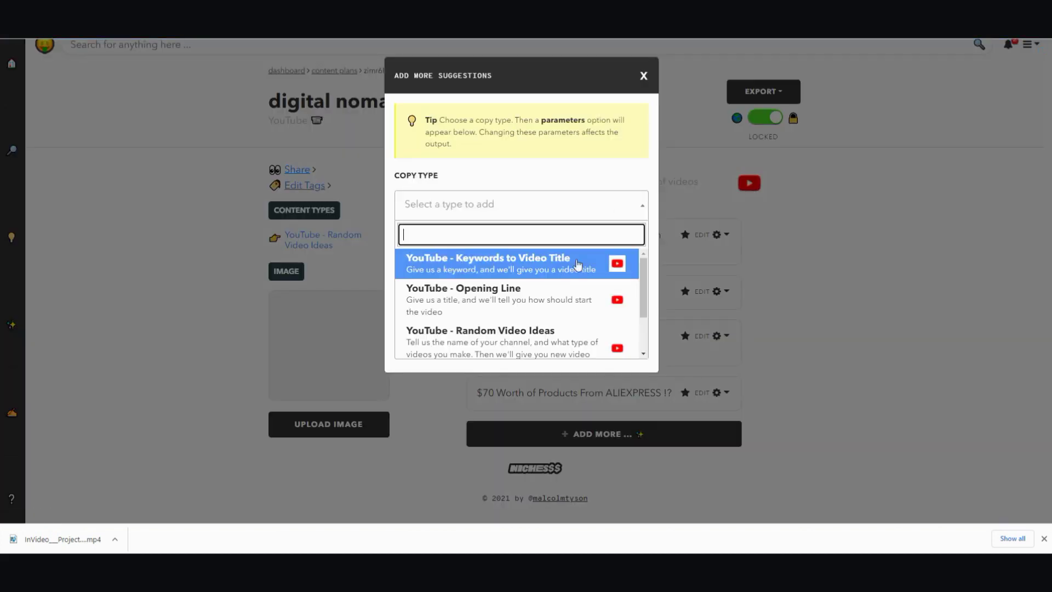
scroll(562, 299, "down", 1)
left_click(554, 302)
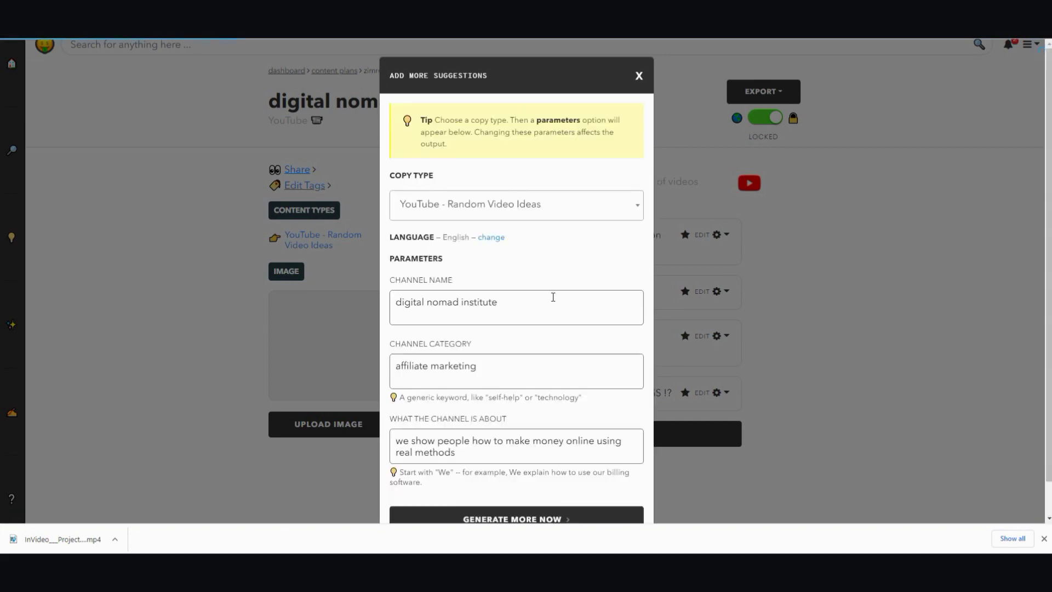
scroll(550, 303, "down", 1)
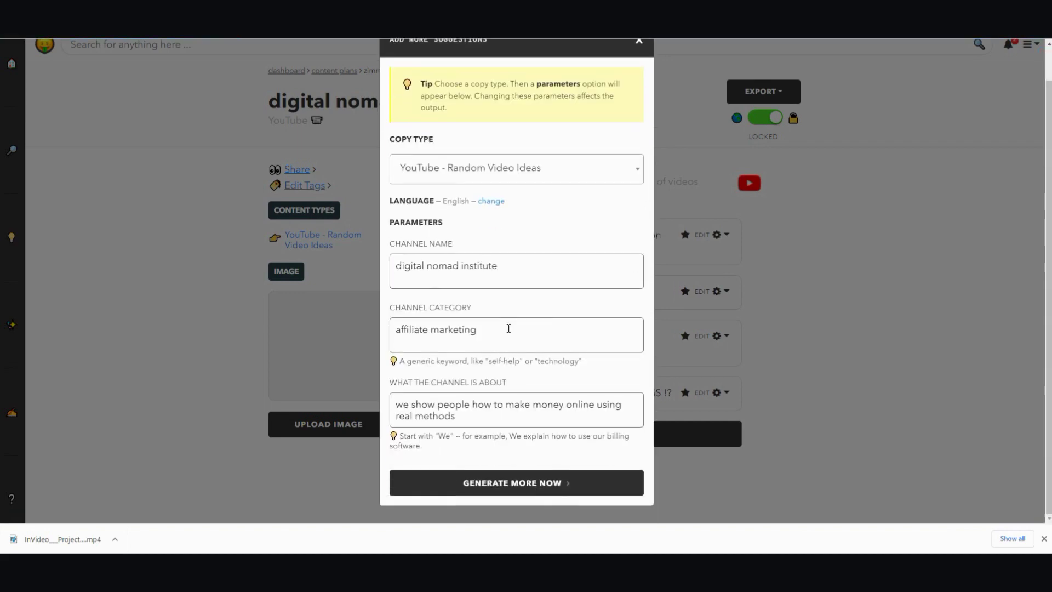
left_click(525, 481)
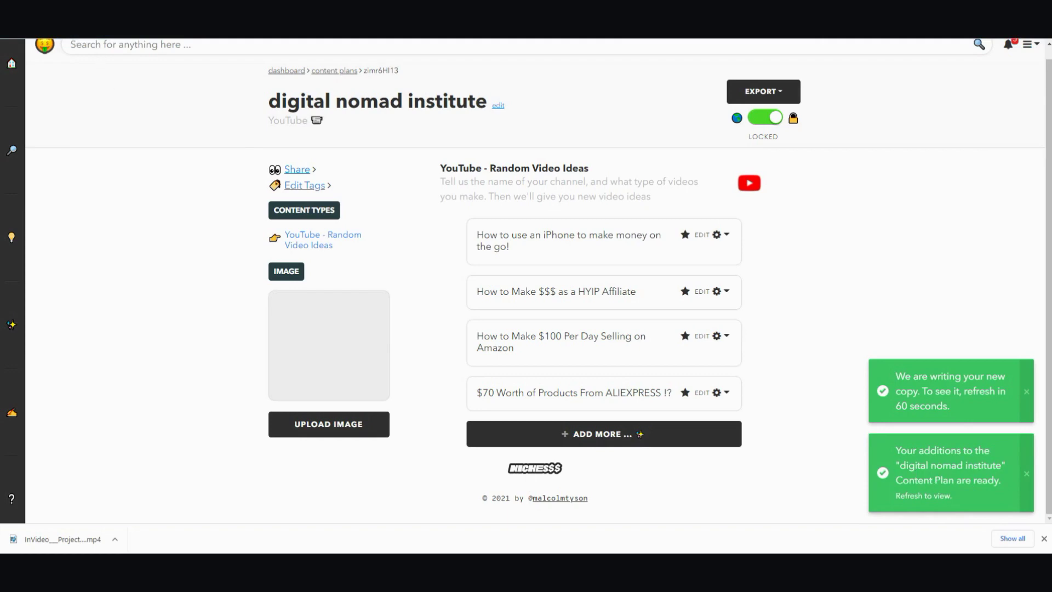
key("F5")
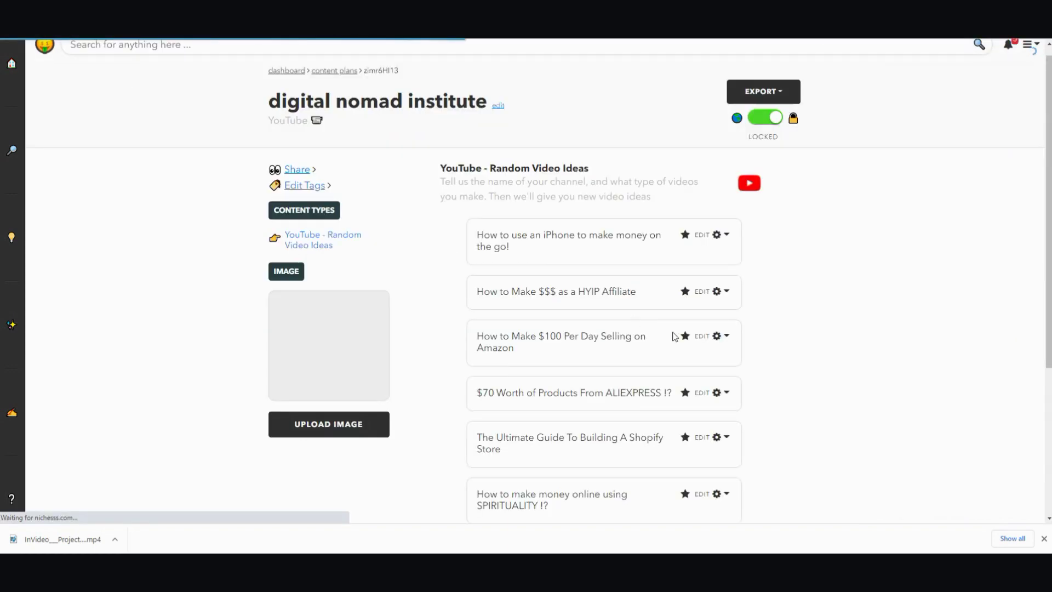
Step: Read through the full list of random video ideas in the YouTube plan
scroll(742, 343, "down", 4)
scroll(743, 347, "up", 3)
scroll(709, 324, "down", 1)
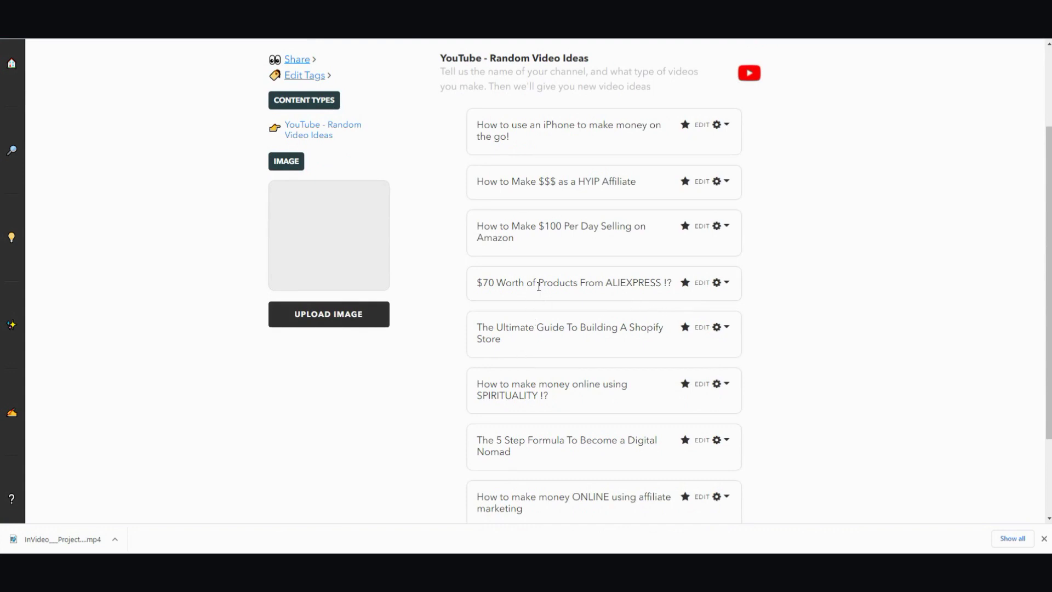
scroll(539, 285, "down", 1)
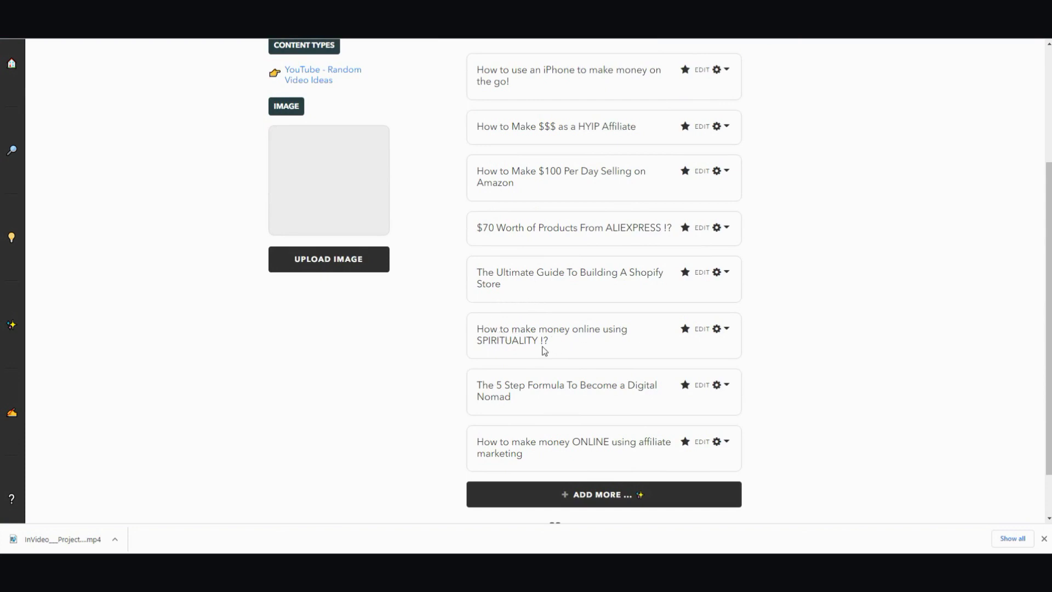
scroll(559, 348, "down", 1)
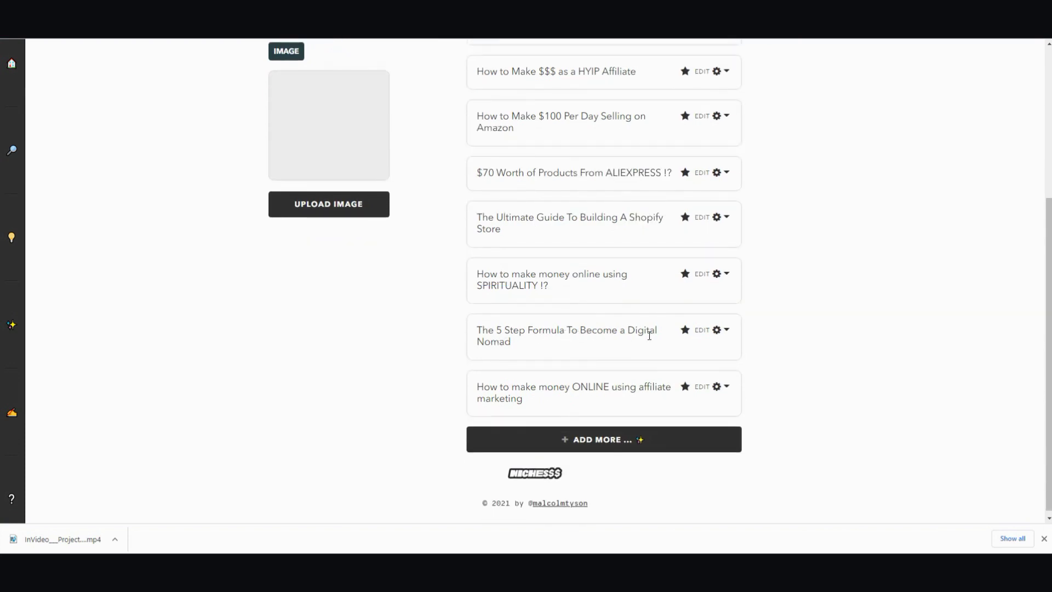
scroll(488, 353, "down", 1)
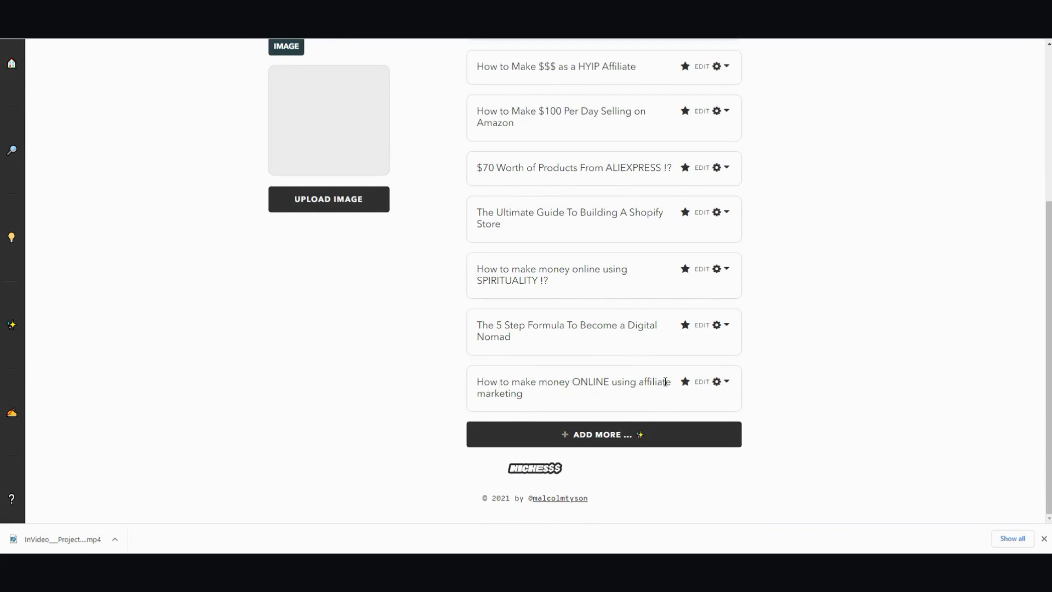
scroll(665, 381, "up", 1)
scroll(665, 383, "down", 1)
Step: Generate another batch of YouTube - Random Video Ideas for digital nomad institute with the existing affiliate marketing parameters, and reload the plan
left_click(614, 436)
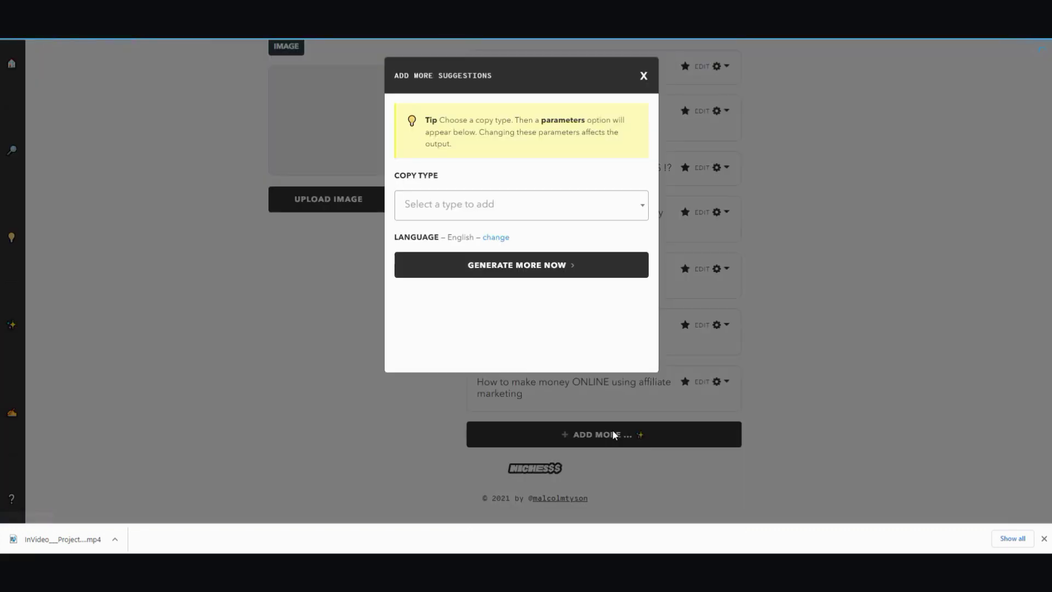
left_click(619, 214)
scroll(555, 280, "down", 2)
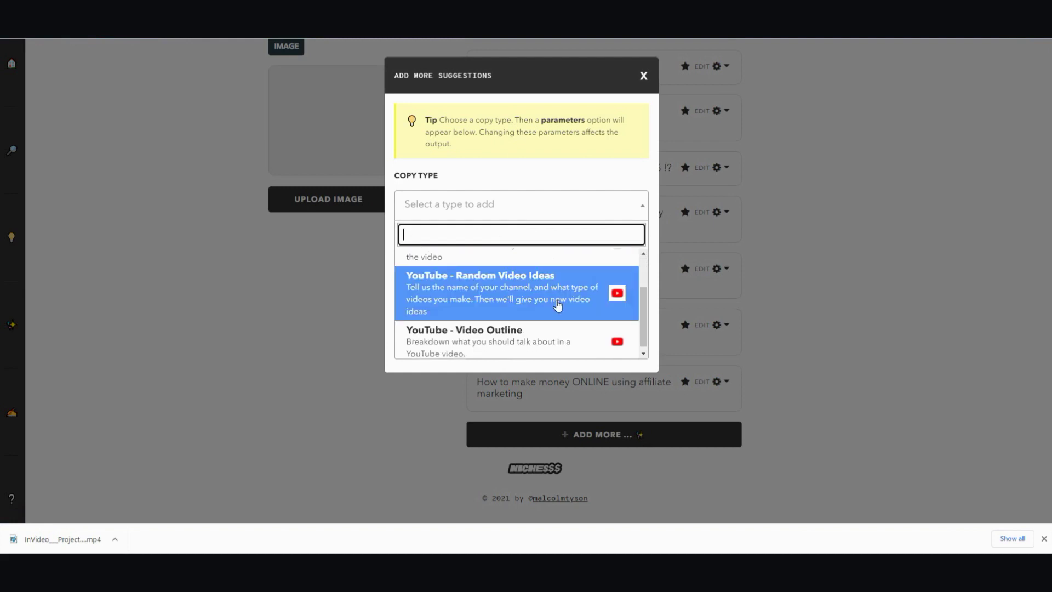
left_click(556, 298)
scroll(554, 301, "down", 1)
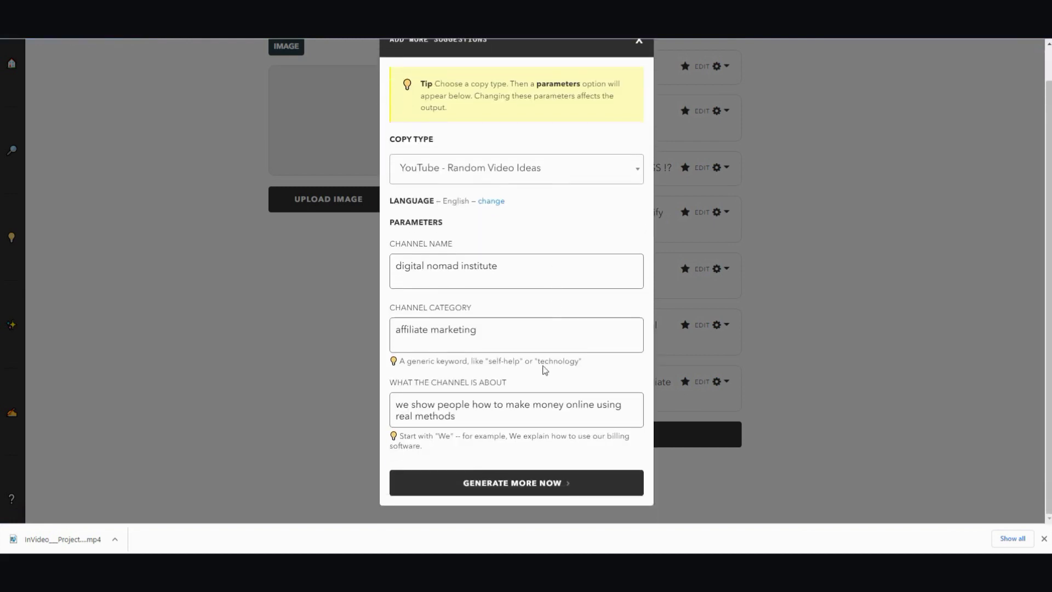
left_click(543, 485)
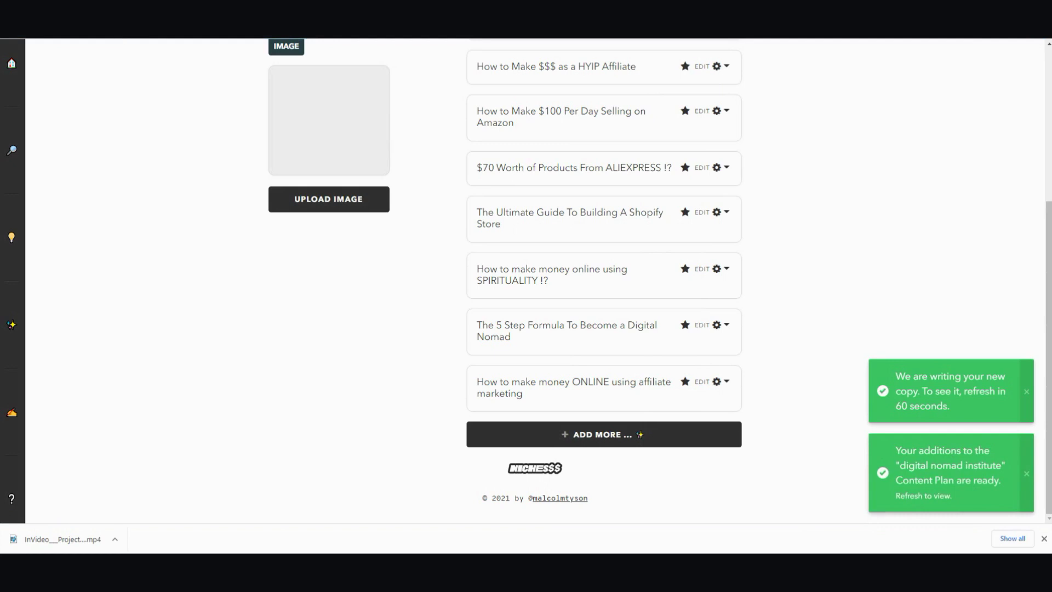
key("F5")
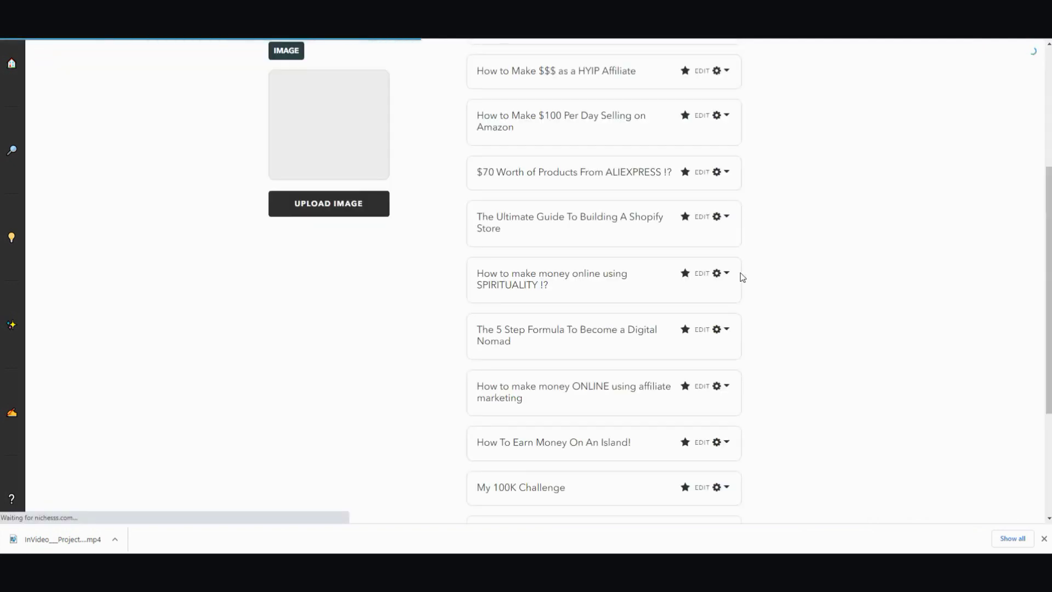
Step: Read through the extended list of random video ideas, comparing the newest suggestions with the earlier ones
scroll(742, 277, "down", 3)
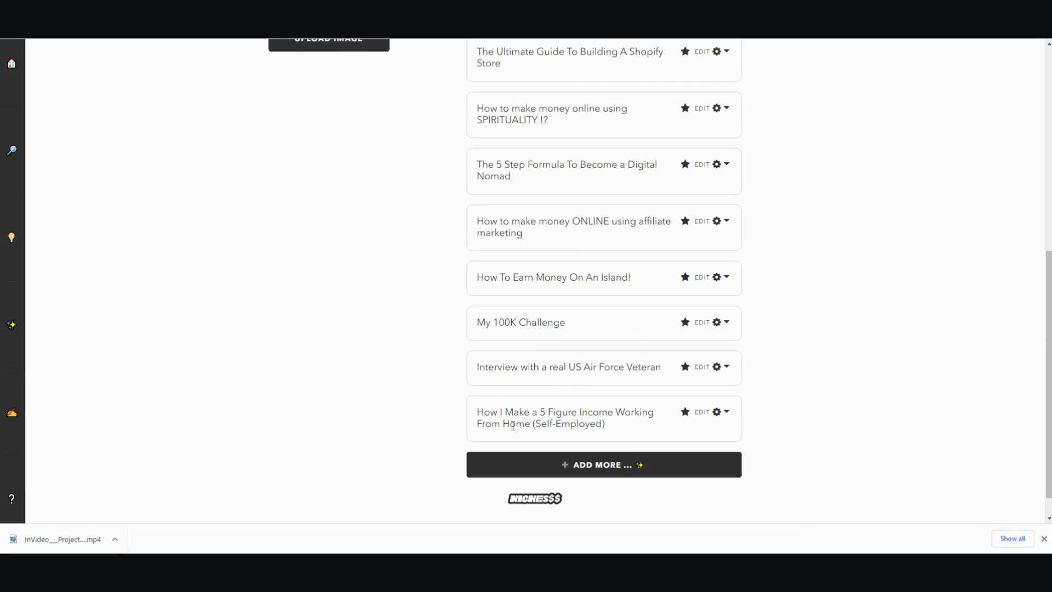
scroll(602, 427, "up", 8)
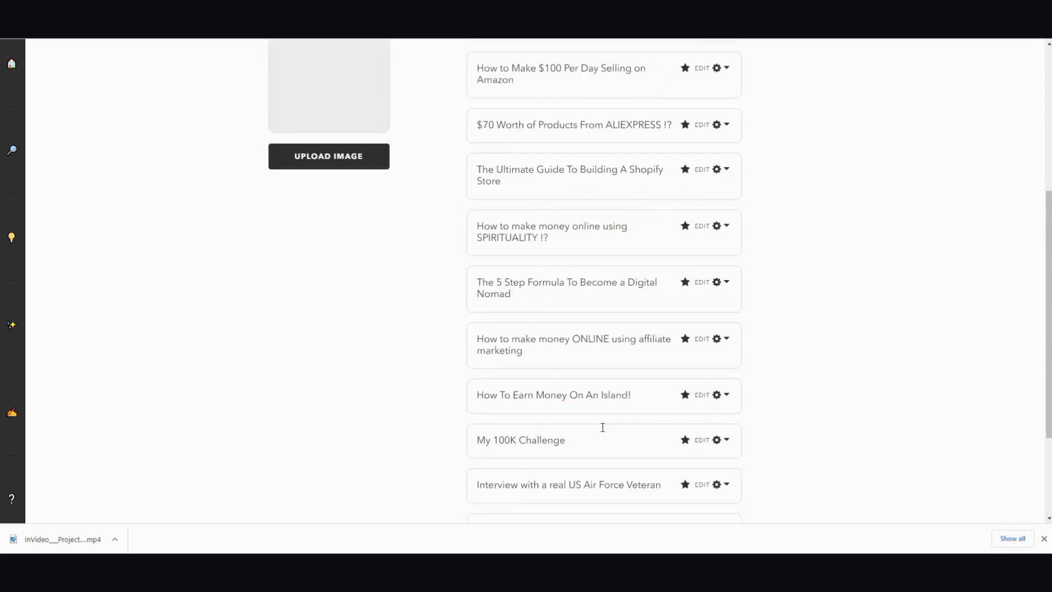
scroll(604, 431, "down", 2)
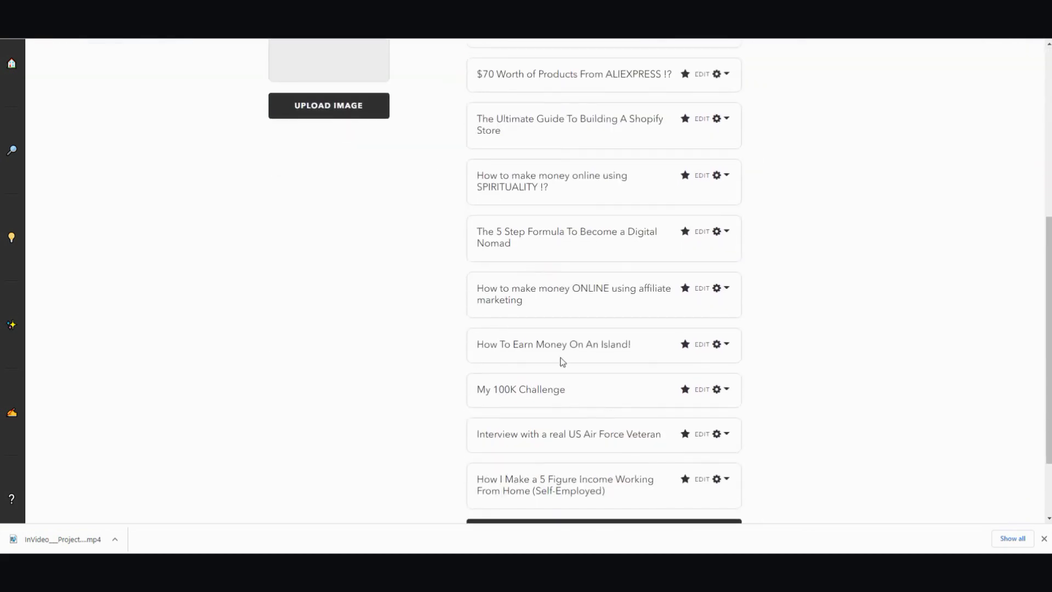
scroll(573, 376, "up", 4)
scroll(598, 408, "up", 2)
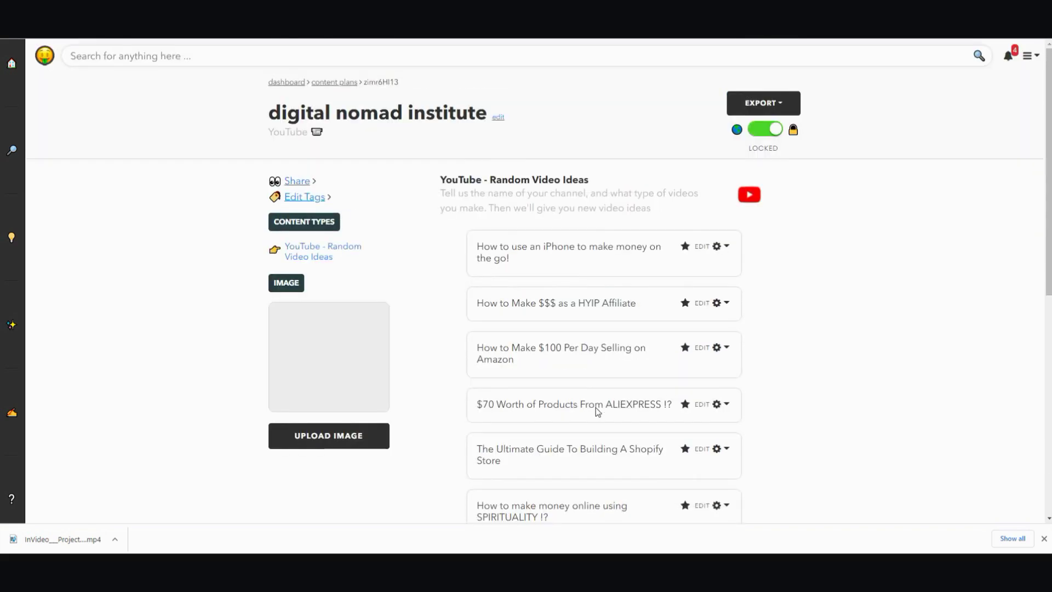
scroll(600, 277, "down", 7)
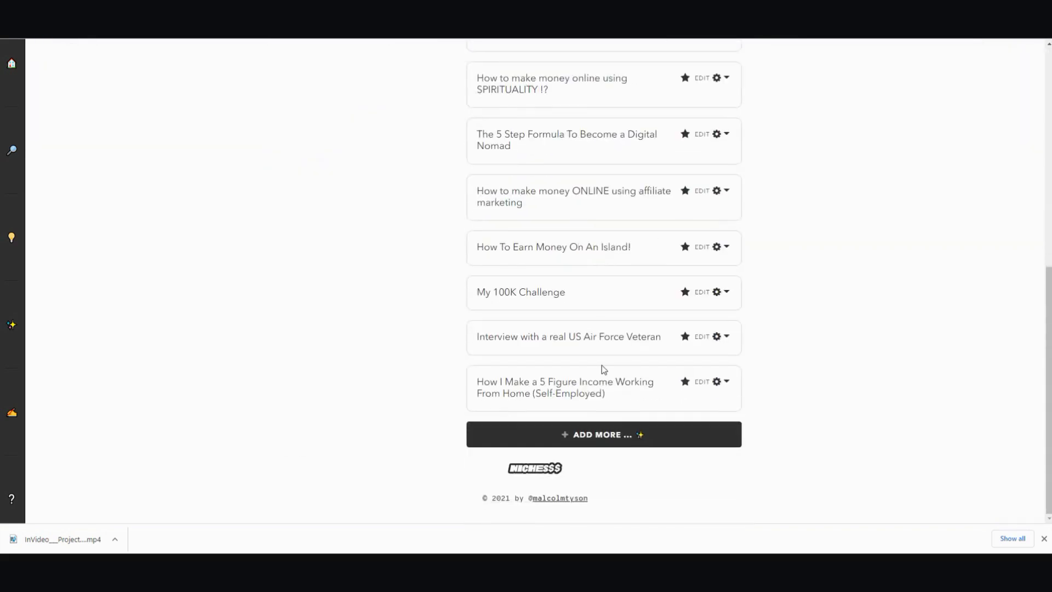
scroll(601, 365, "up", 8)
scroll(601, 367, "down", 8)
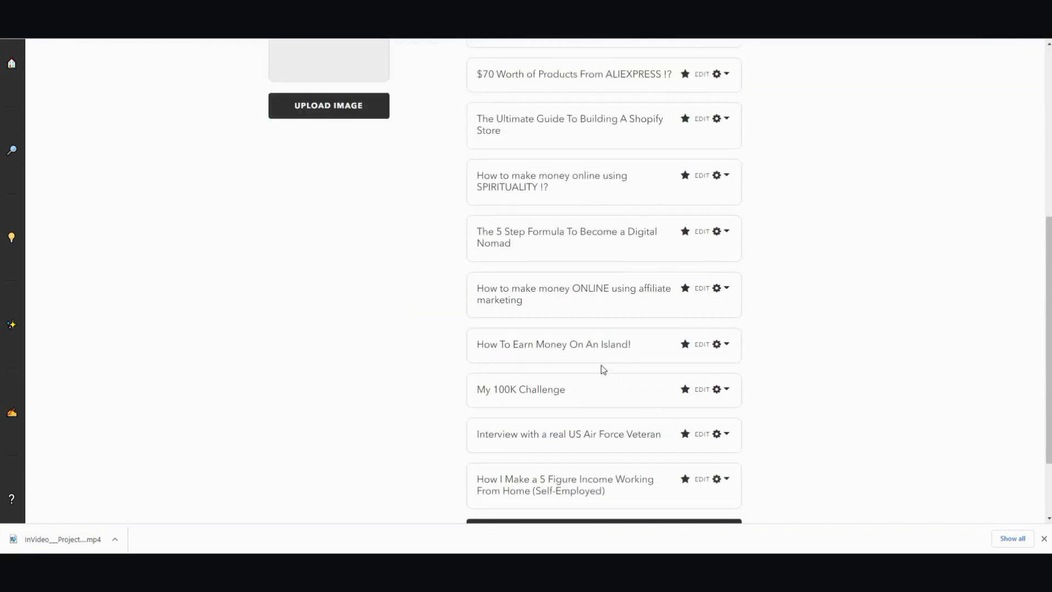
scroll(553, 432, "up", 5)
scroll(551, 420, "down", 5)
Step: Start adding more YouTube - Random Video Ideas and set the channel category to "email marketing"
left_click(551, 433)
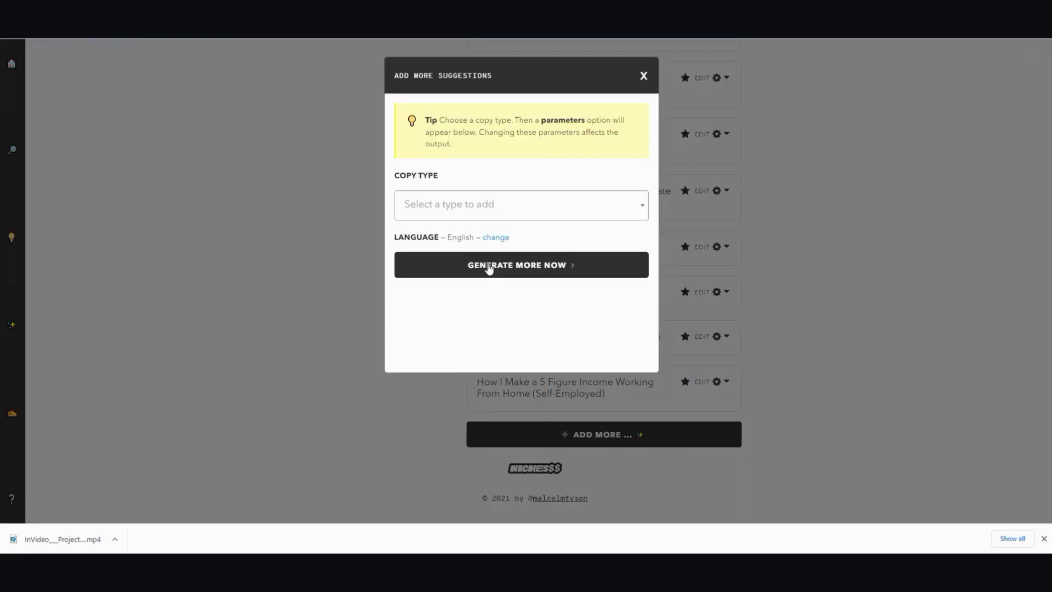
left_click(531, 214)
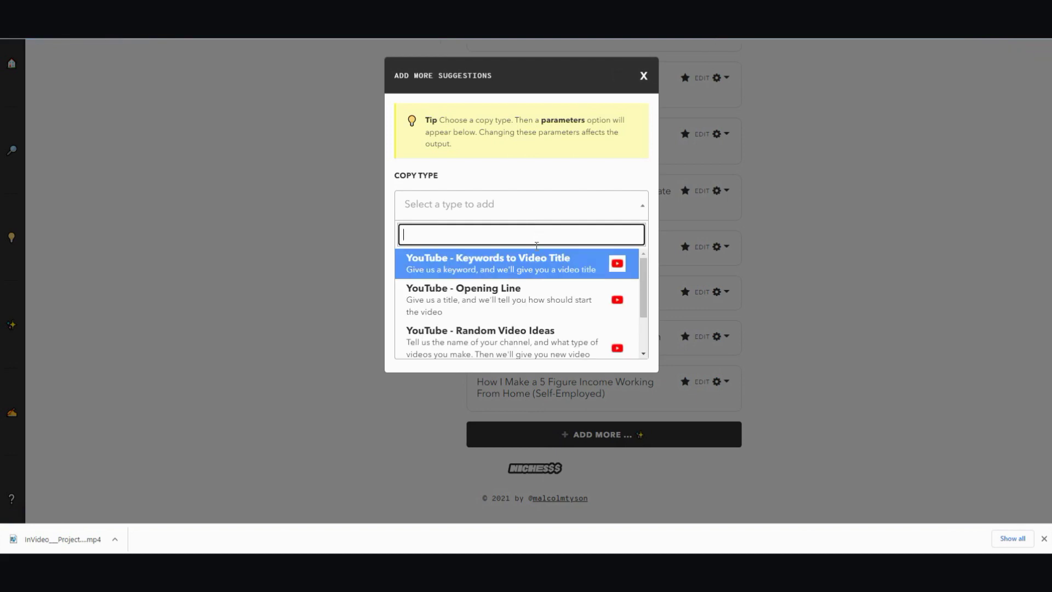
left_click(539, 334)
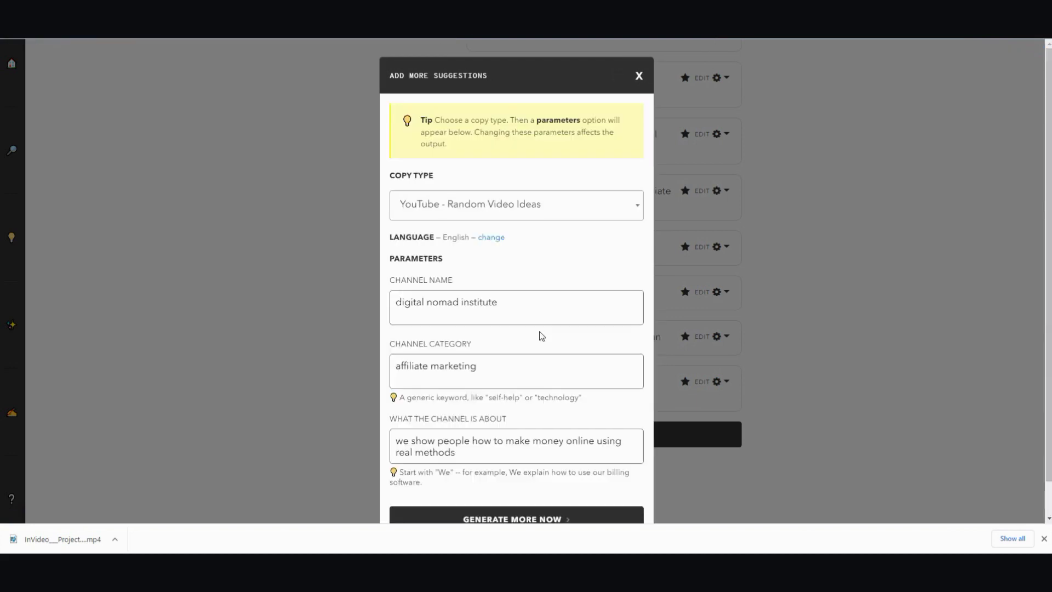
triple_click(488, 374)
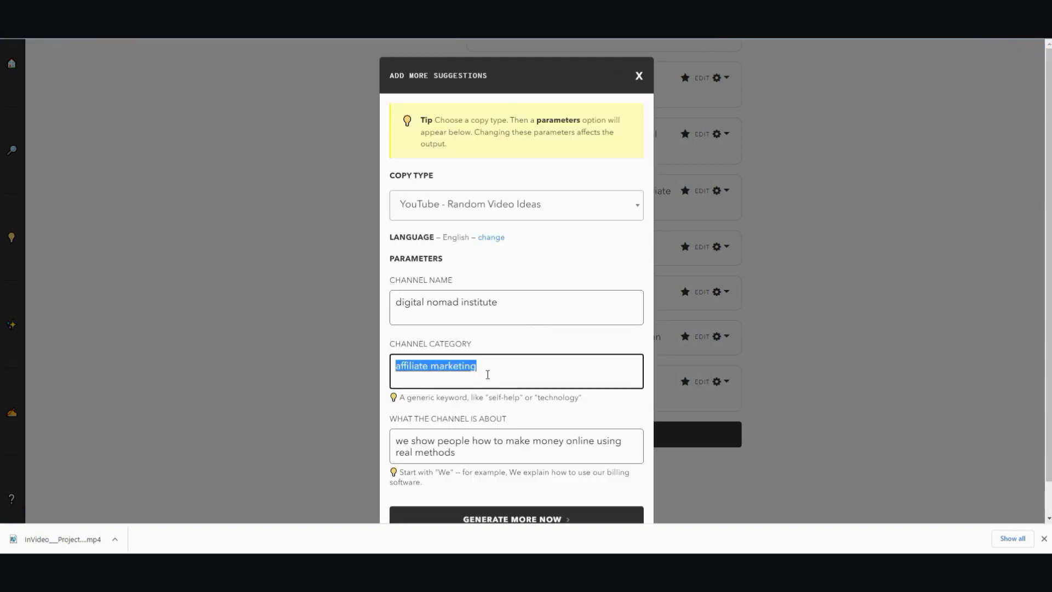
type("email mark")
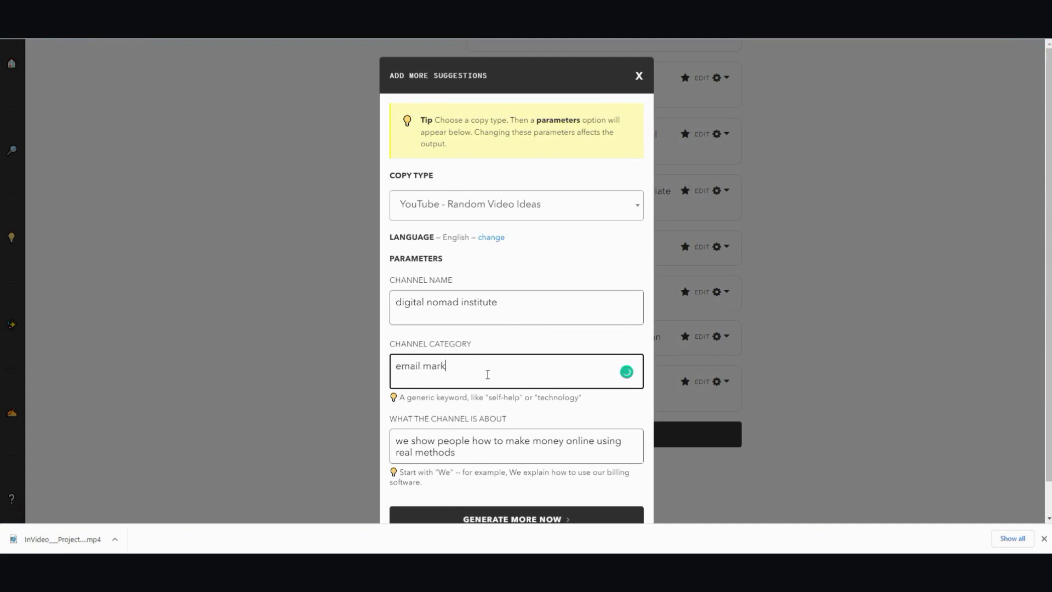
type("eting")
Step: Describe the channel as "how to start email marketing", generate the suggestions, and reload the plan to view them
left_click_drag(456, 454, 376, 447)
type("ho")
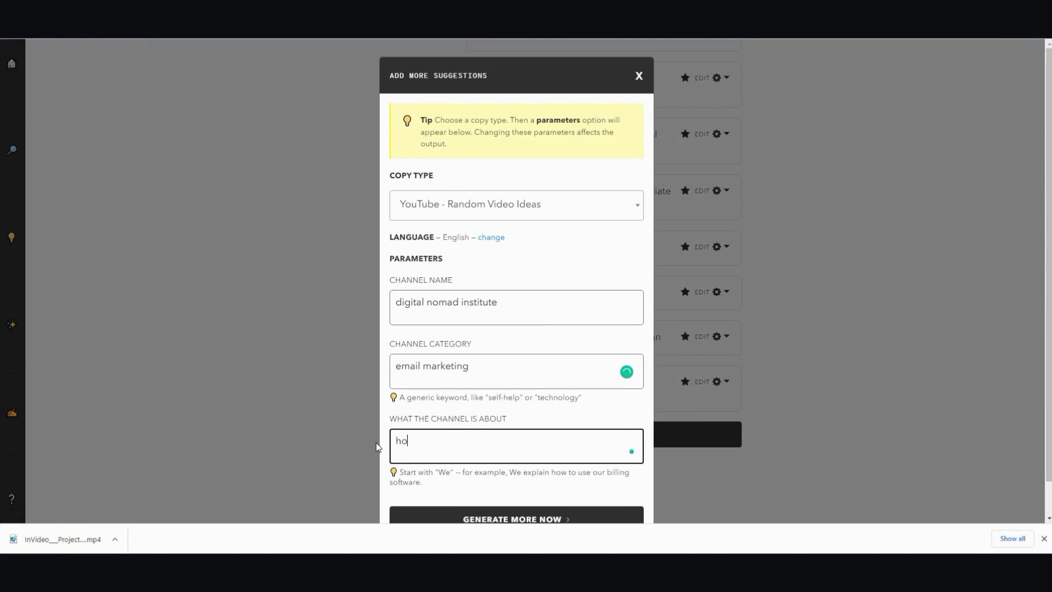
type("w to start email marketing")
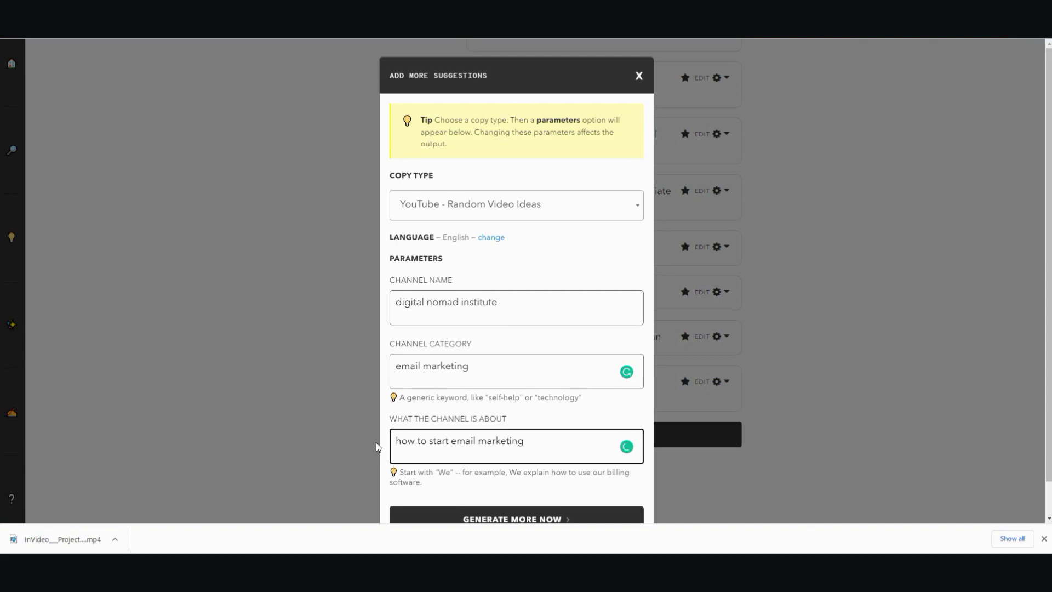
scroll(376, 442, "down", 1)
left_click(511, 481)
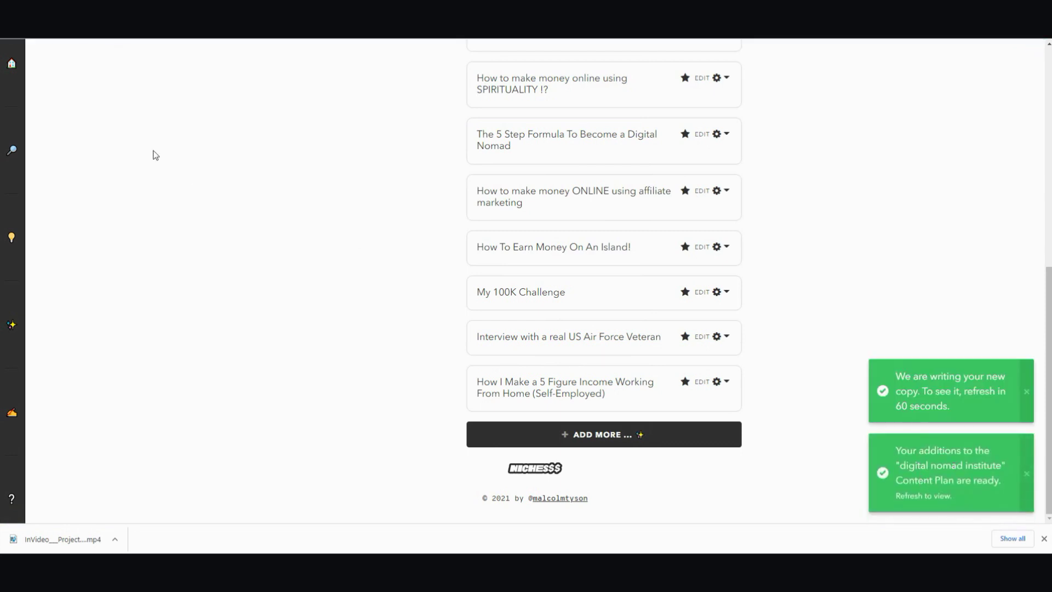
key("F5")
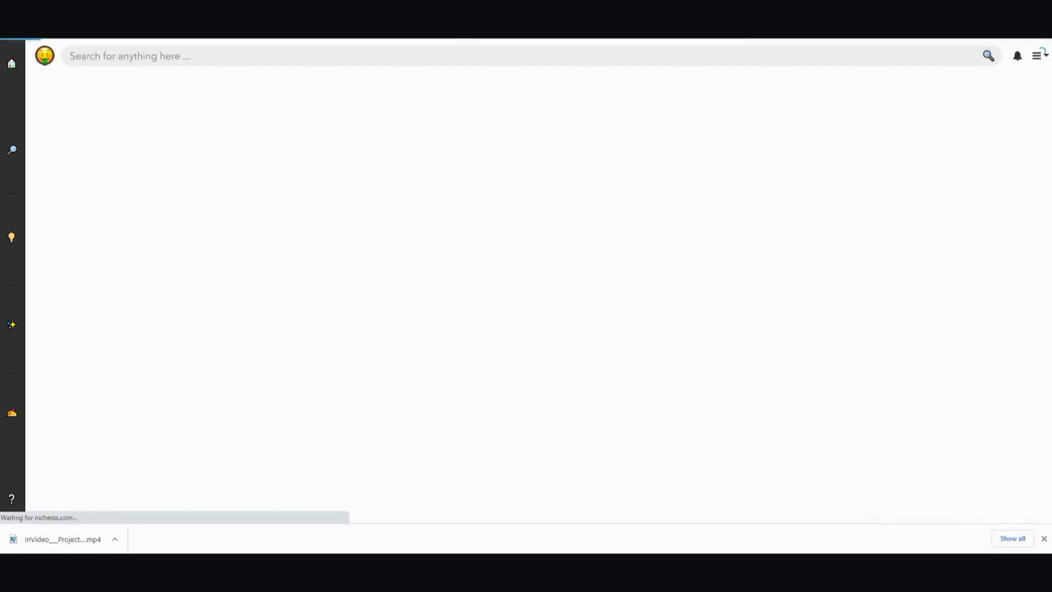
scroll(803, 338, "down", 4)
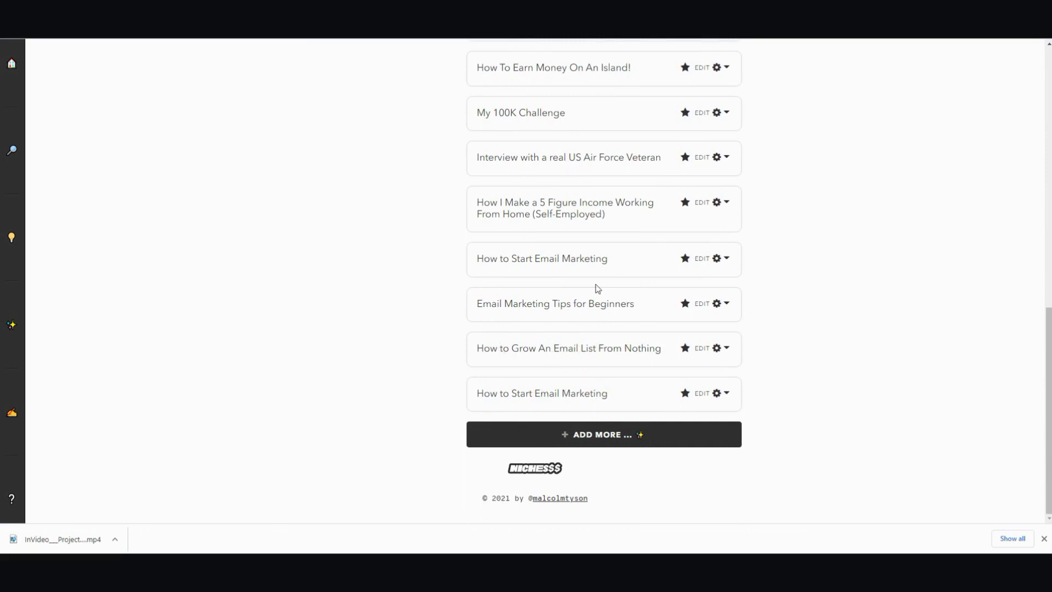
Step: Generate one more batch of YouTube - Random Video Ideas with the email marketing parameters unchanged, and reload the plan
left_click(579, 441)
left_click(488, 213)
left_click(530, 339)
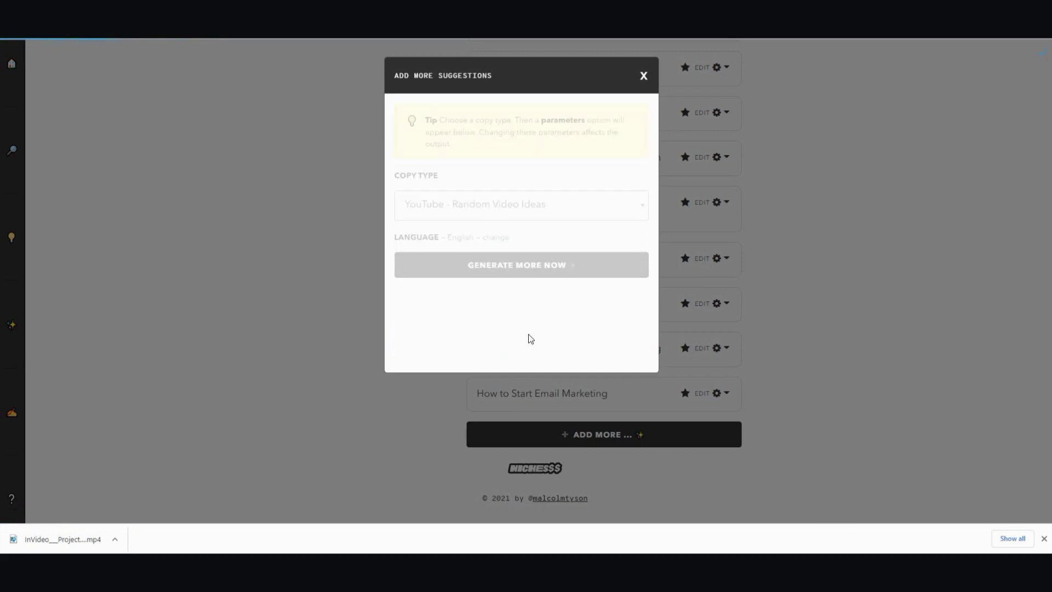
scroll(529, 338, "down", 1)
left_click(523, 482)
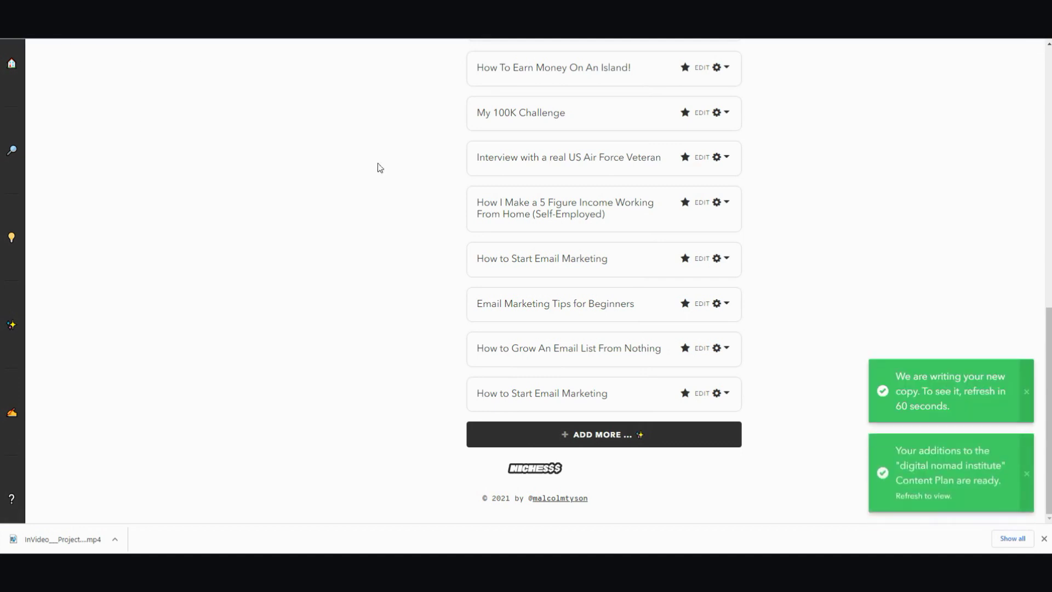
key("F5")
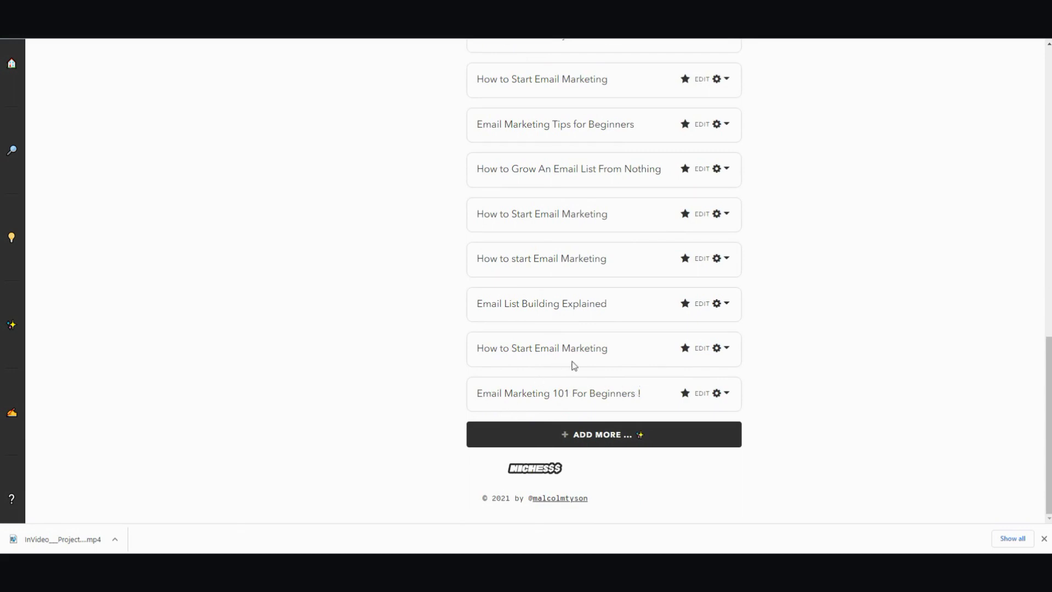
Step: Review the whole list of video ideas, from the email marketing suggestions back up to the earliest ones
scroll(580, 301, "up", 7)
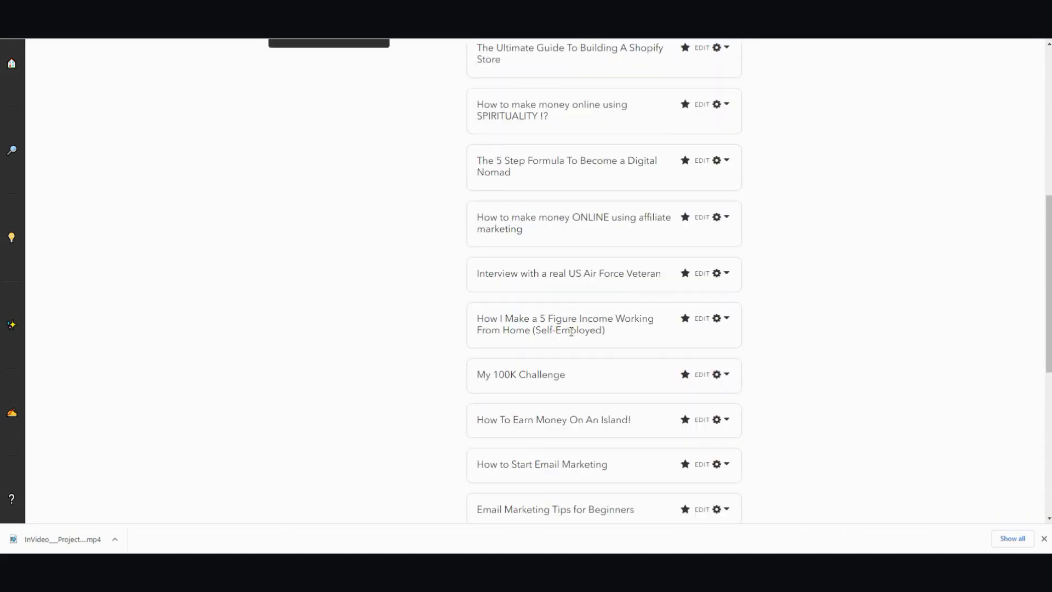
scroll(571, 331, "down", 3)
scroll(571, 332, "up", 10)
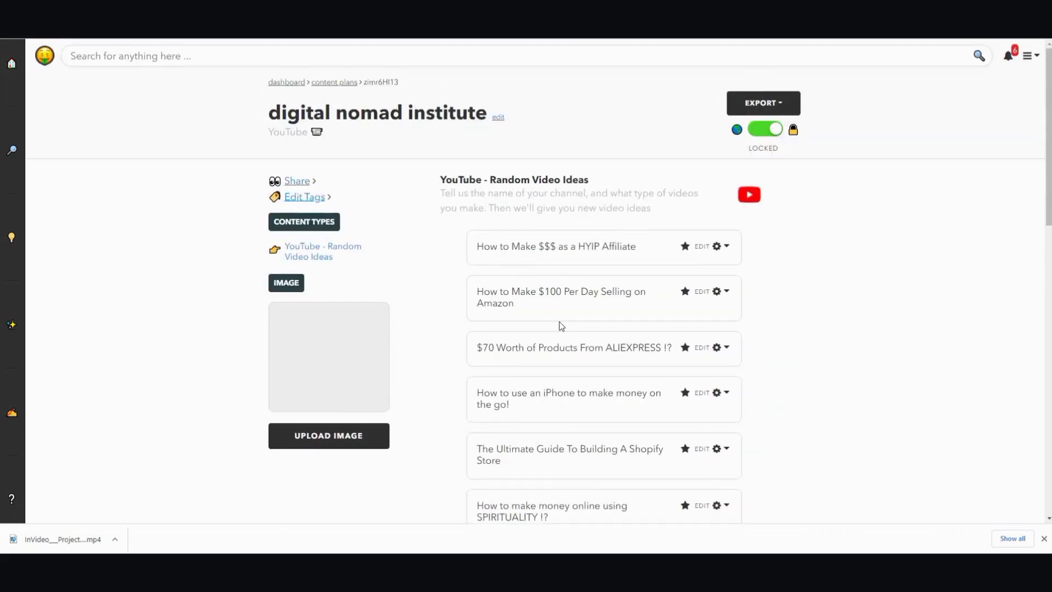
scroll(550, 202, "down", 4)
scroll(604, 319, "up", 4)
Step: Return to the dashboard and look over the Custom Content tasks on offer
left_click(12, 66)
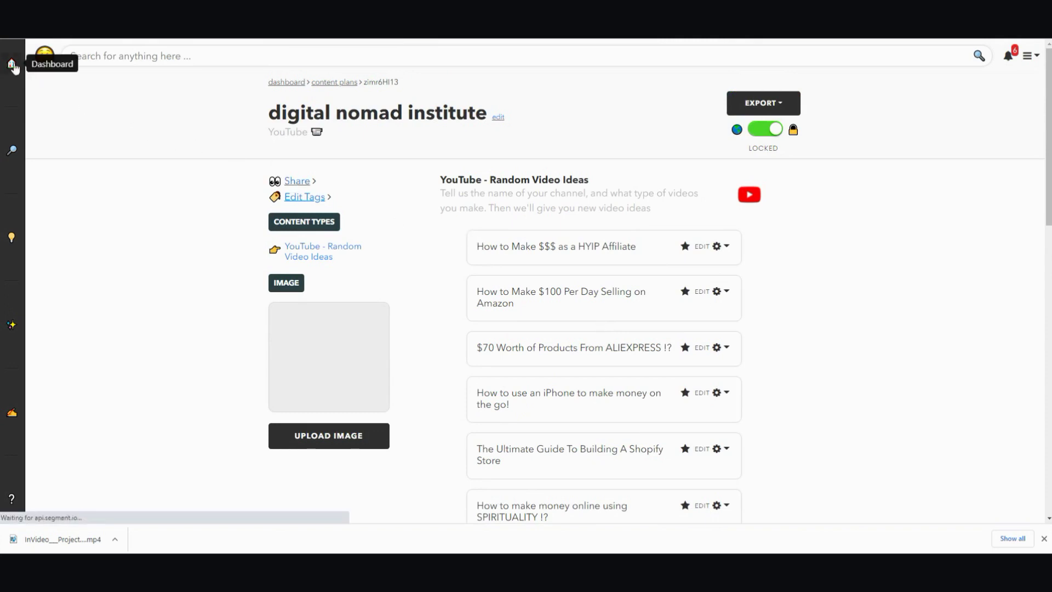
scroll(758, 352, "down", 1)
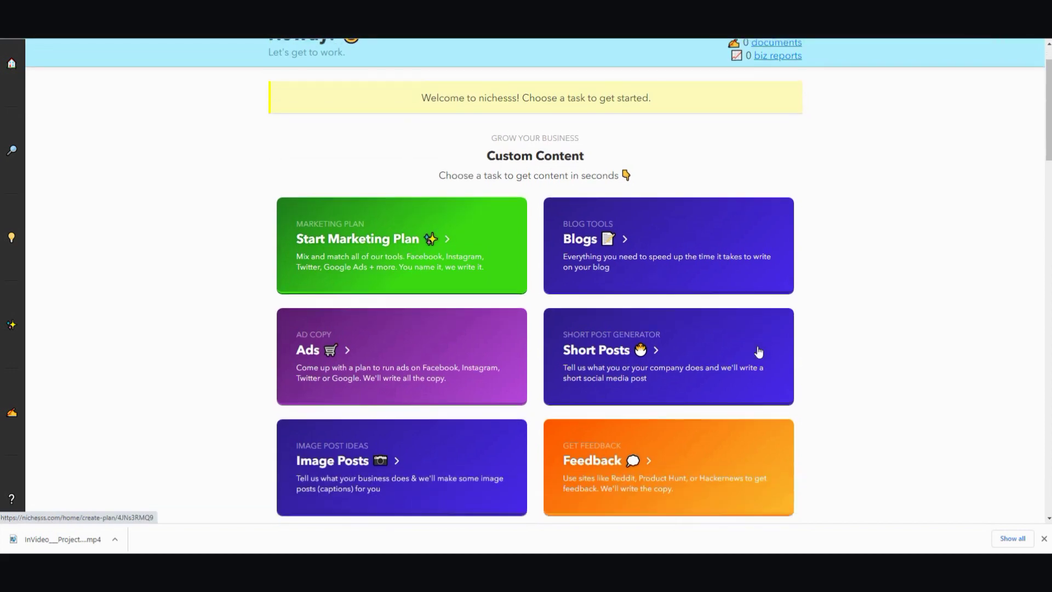
scroll(650, 262, "down", 2)
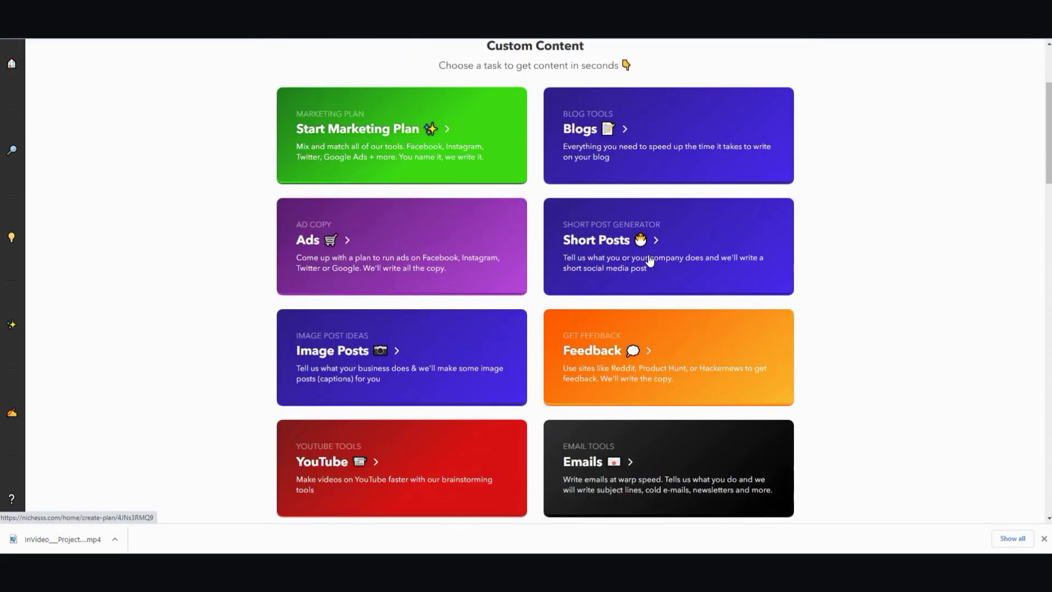
scroll(650, 262, "up", 2)
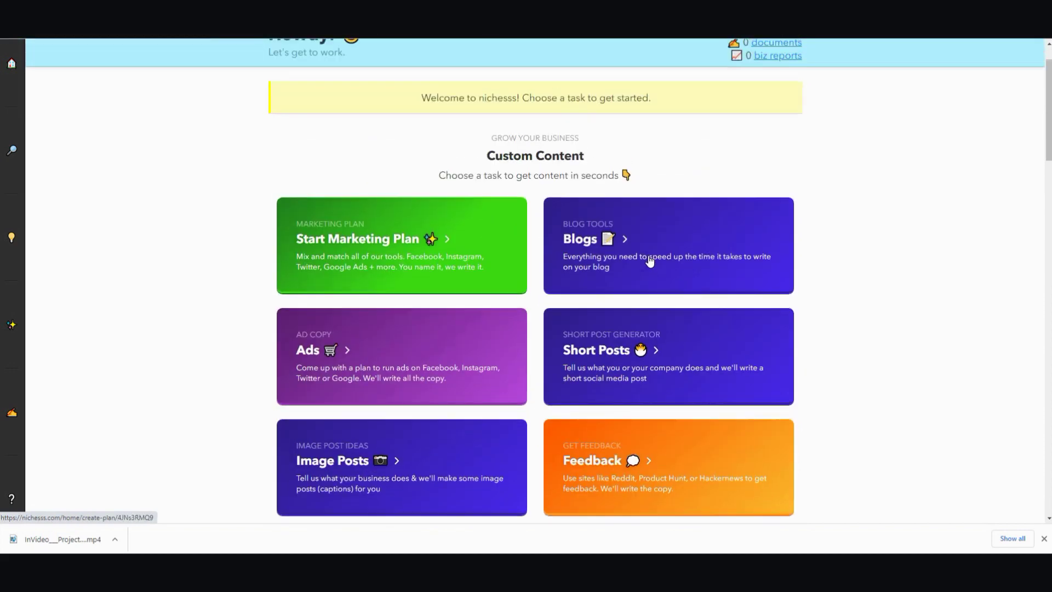
Step: Open the Blogs tool and browse the copy types that can be added to a blog plan
left_click(651, 261)
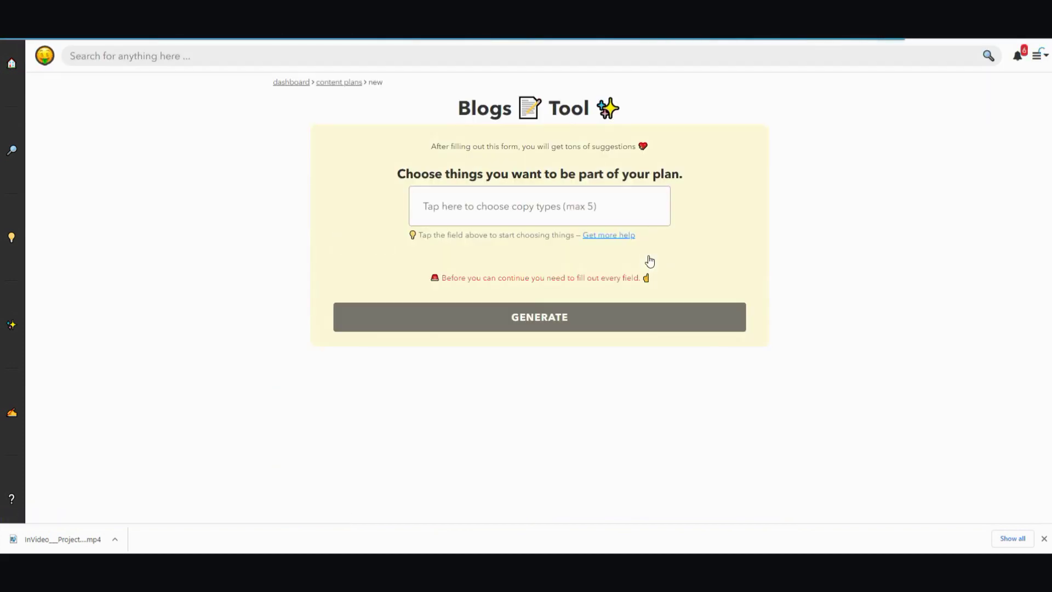
left_click(469, 204)
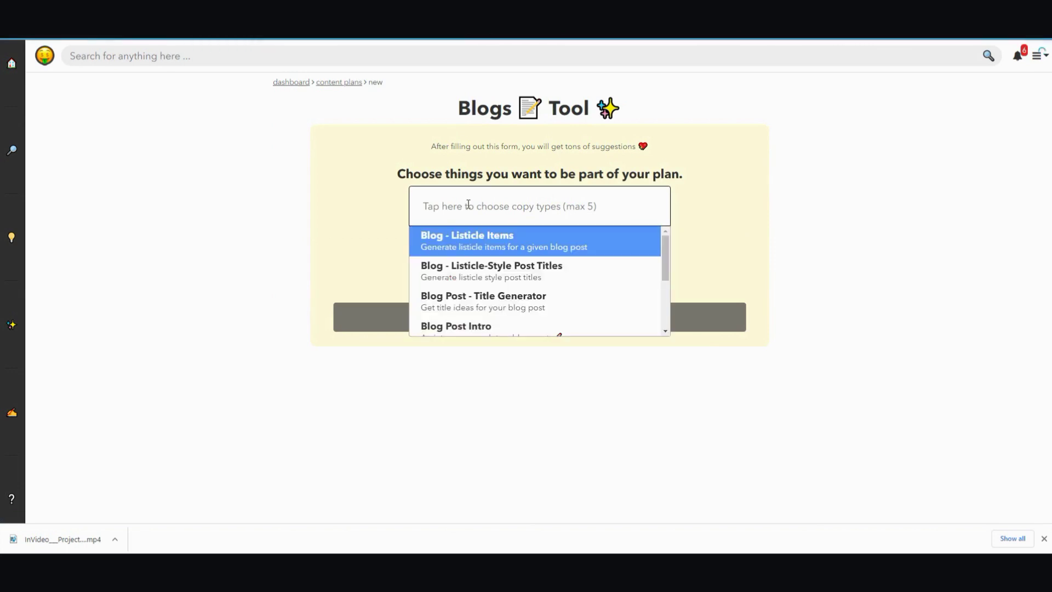
scroll(594, 265, "down", 4)
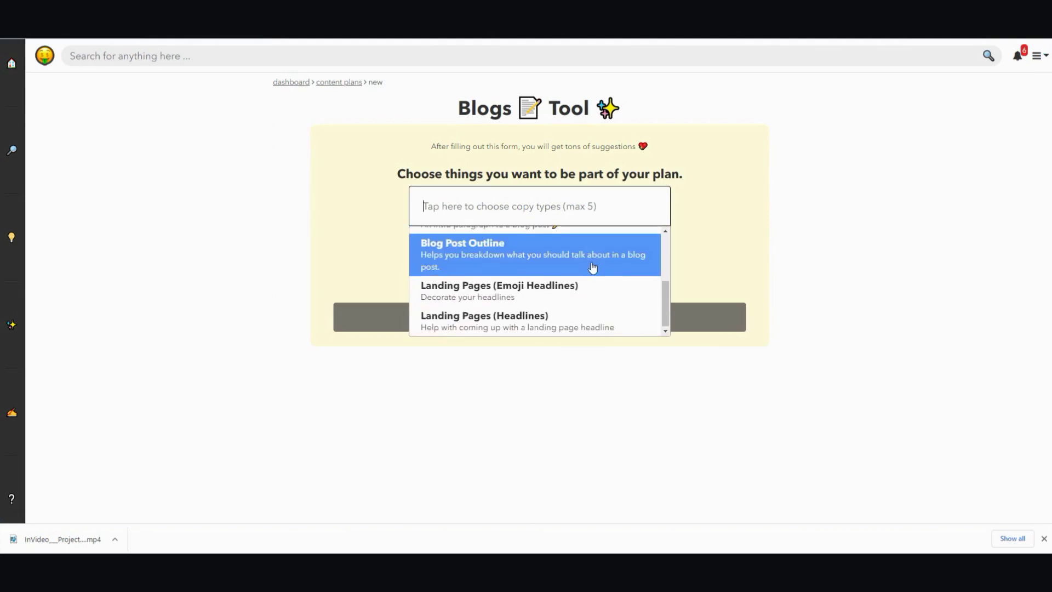
scroll(582, 287, "up", 1)
scroll(584, 288, "down", 1)
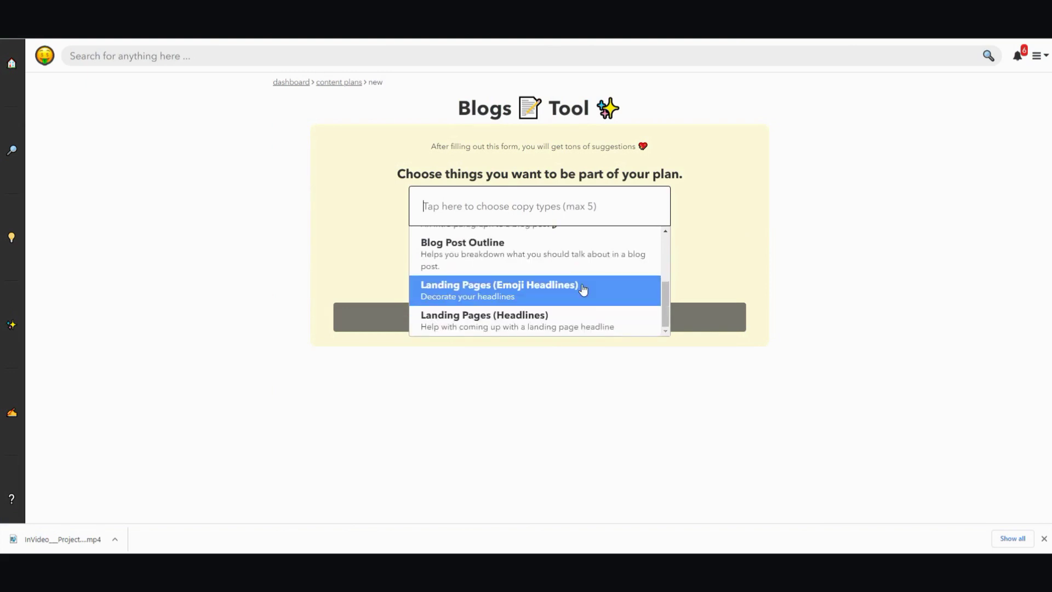
scroll(582, 288, "up", 4)
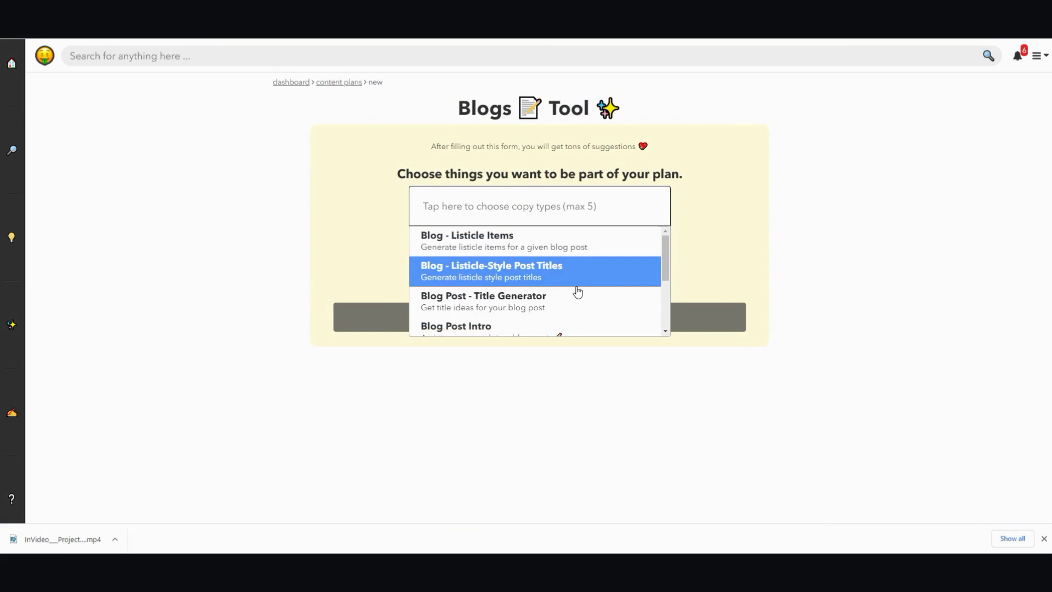
Step: Add Blog Post Outline to the blog plan and look over the fields of its form
scroll(578, 292, "down", 3)
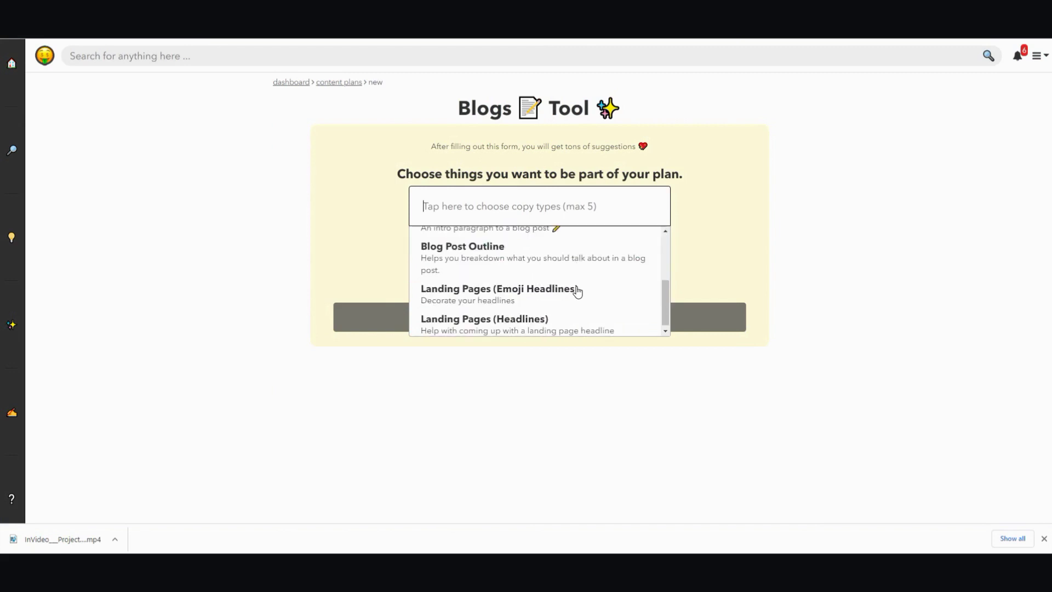
left_click(537, 268)
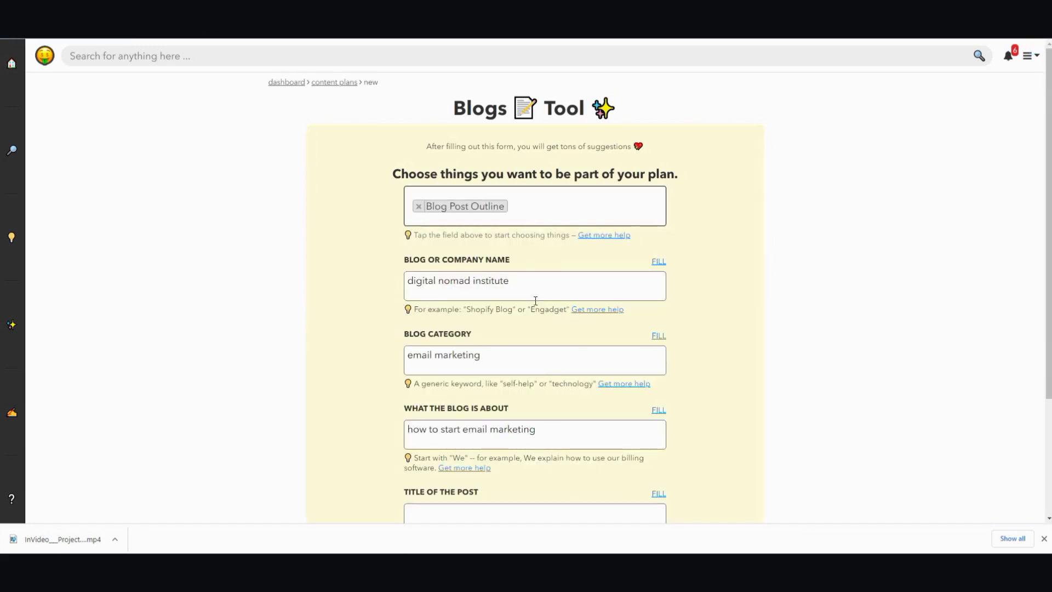
scroll(536, 308, "down", 1)
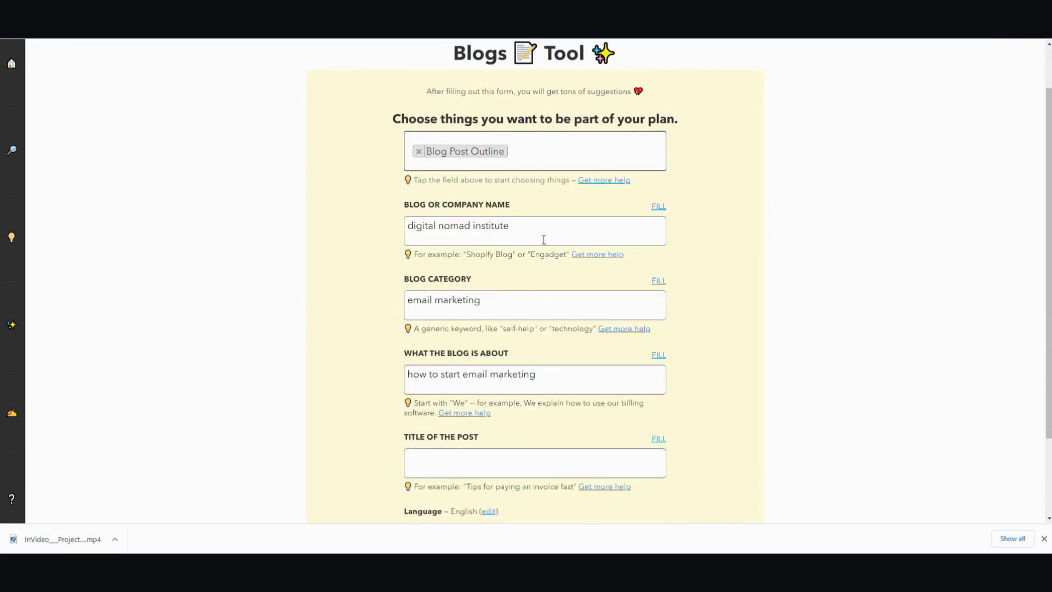
scroll(542, 235, "down", 1)
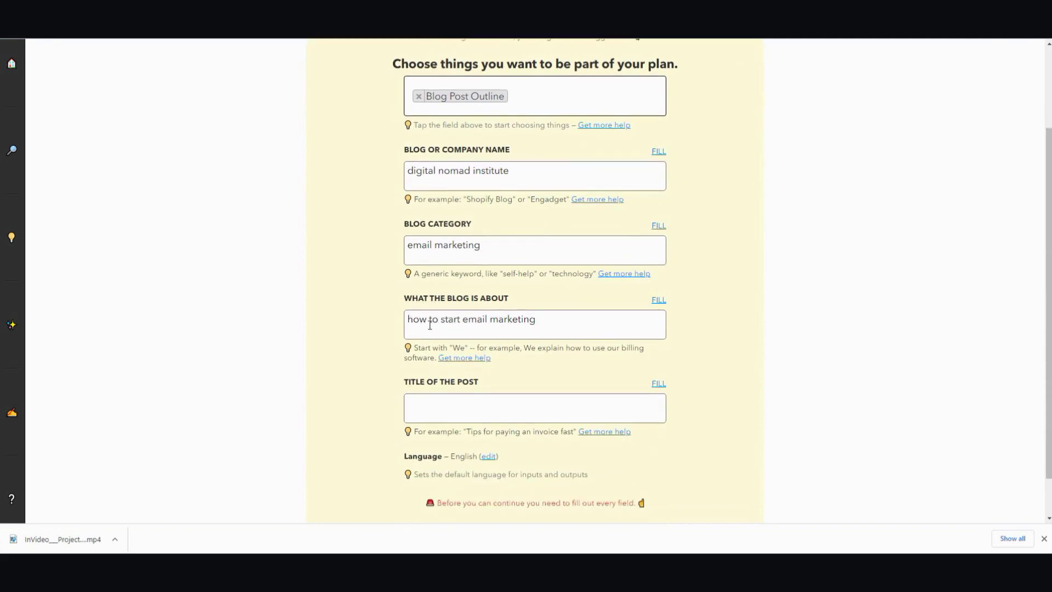
scroll(571, 323, "down", 1)
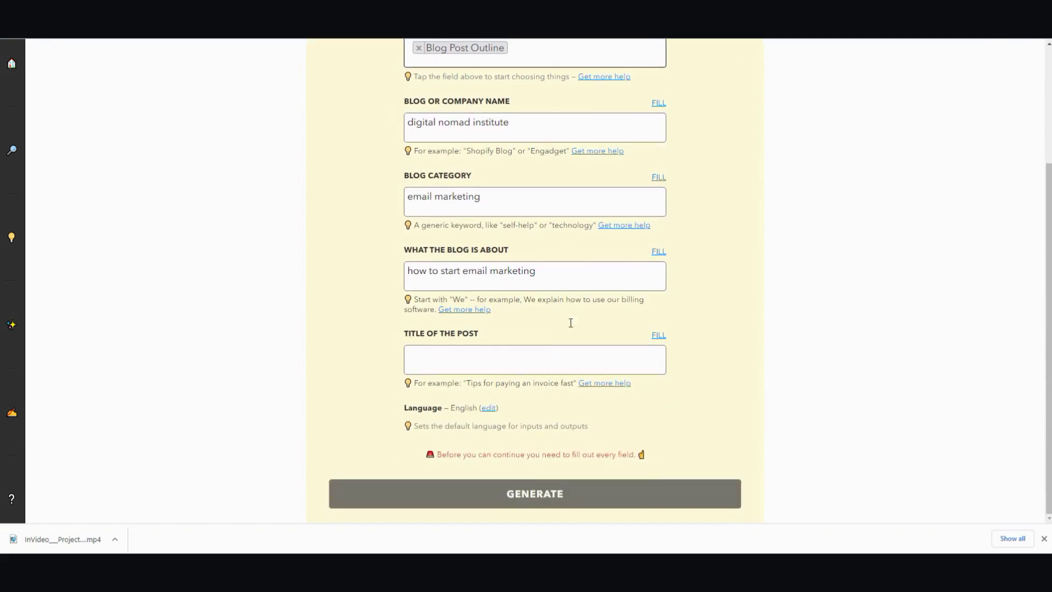
left_click(546, 279)
type("for be")
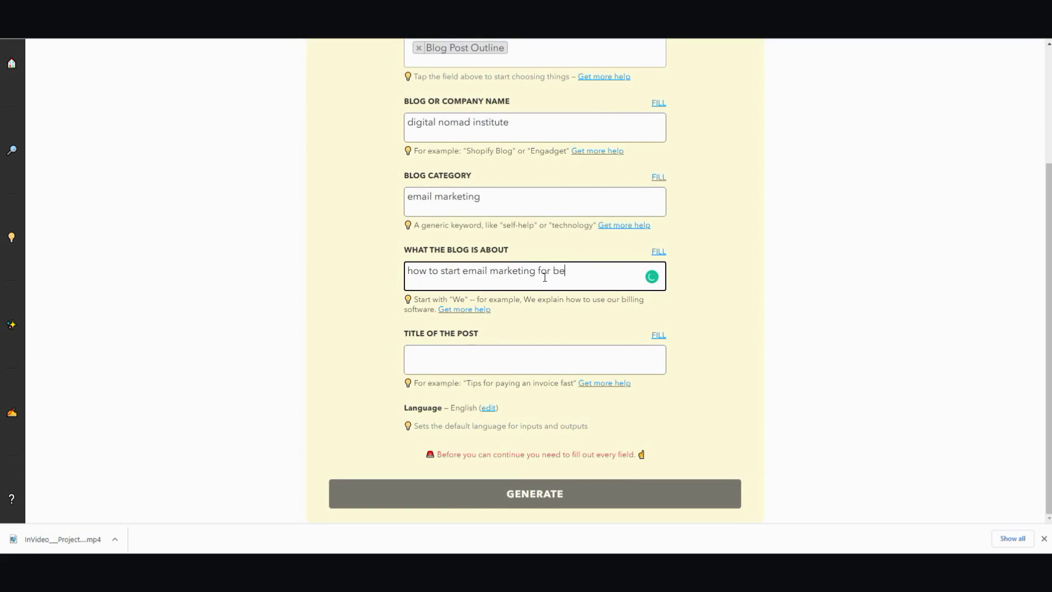
key("BackSpace")
key("BackSpace")
key("BackSpace")
Step: Title the post "step by step guide to email marketing" and generate the blog plan
left_click(509, 358)
type("step by ste")
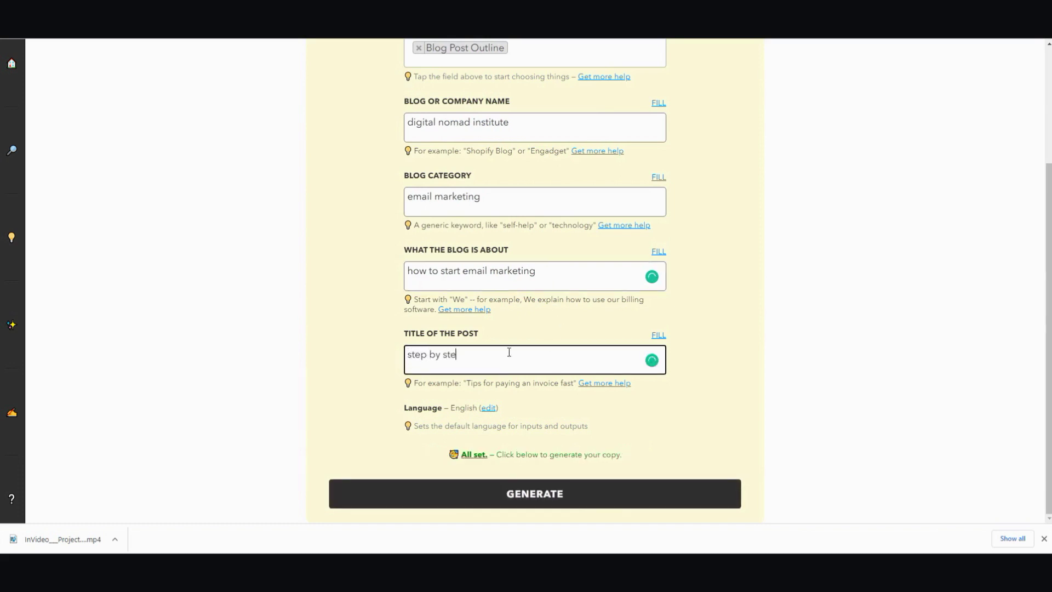
type("p guide to email marketing")
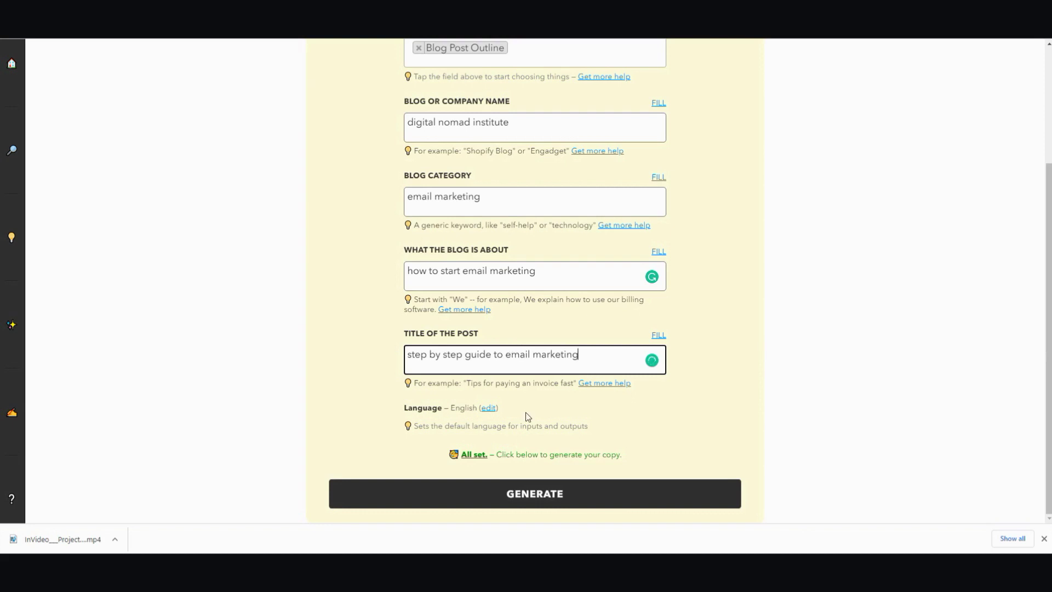
left_click(545, 489)
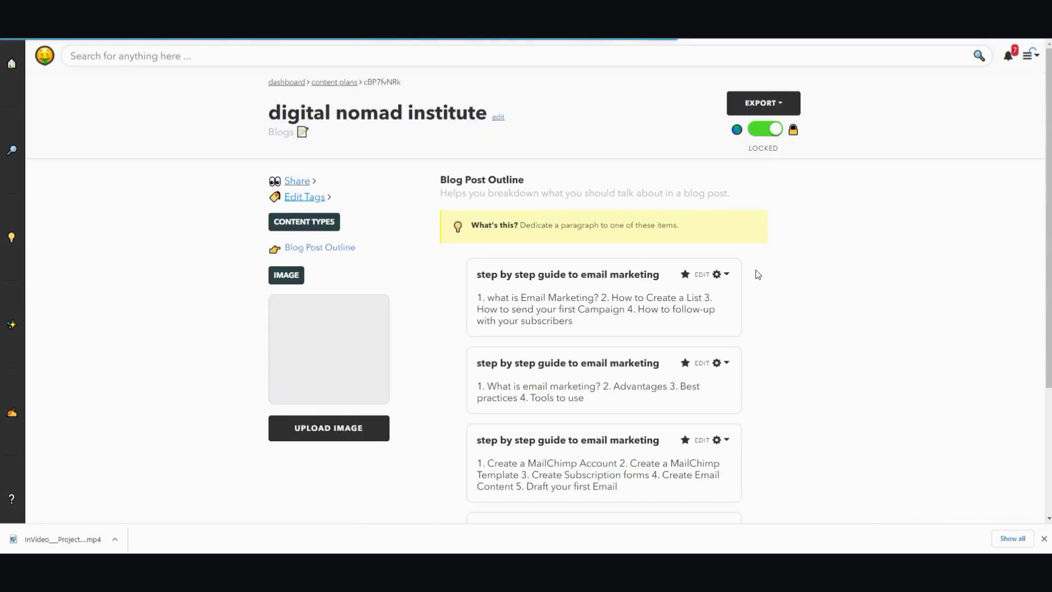
Step: Read through the generated outlines and copy "What is email marketing" from the second one
scroll(757, 274, "down", 1)
scroll(757, 274, "down", 1)
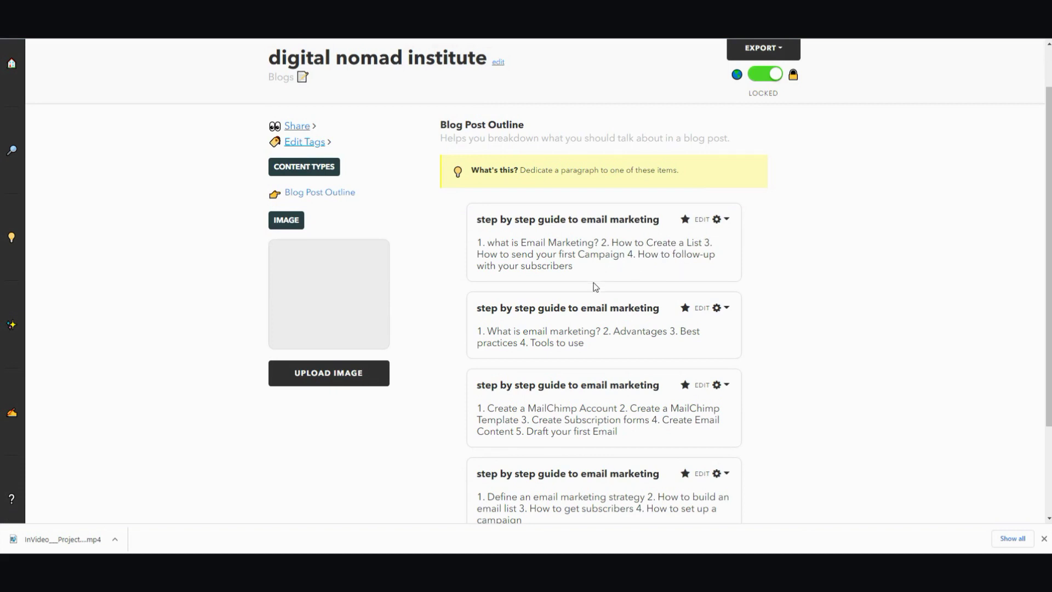
scroll(595, 286, "down", 1)
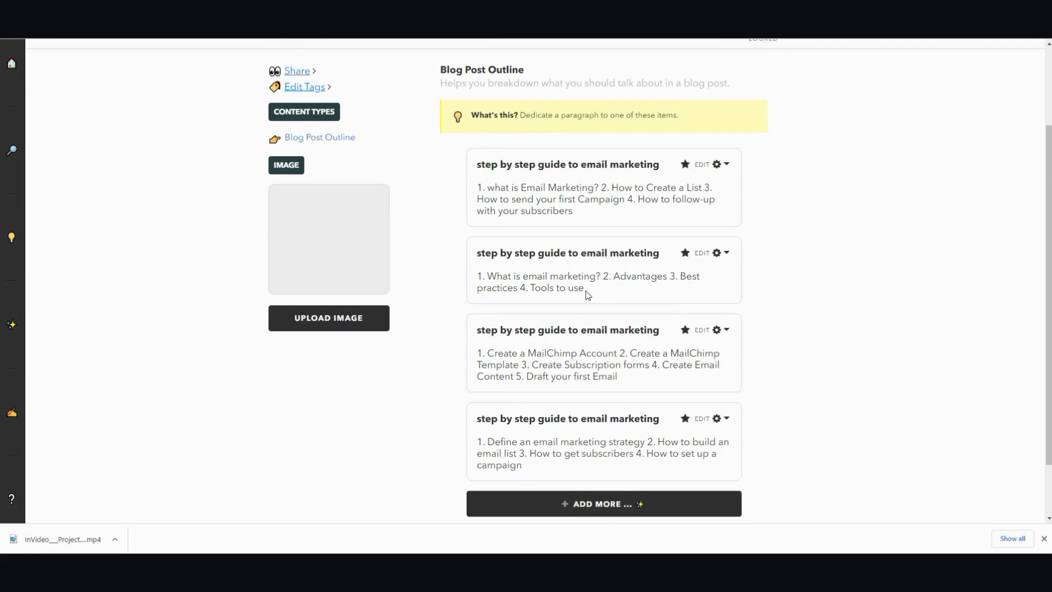
scroll(587, 295, "down", 1)
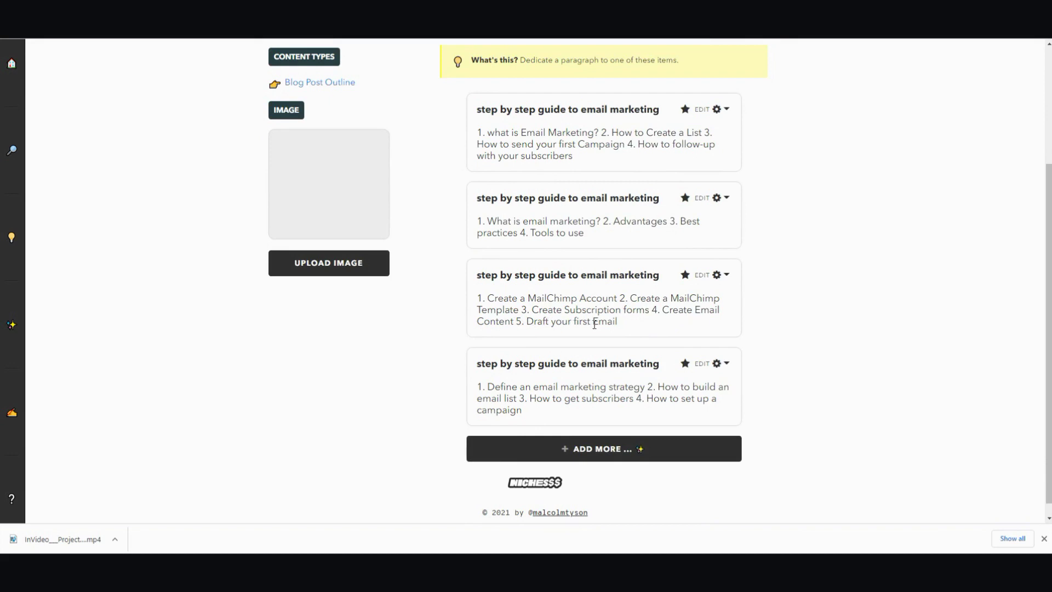
scroll(556, 258, "up", 1)
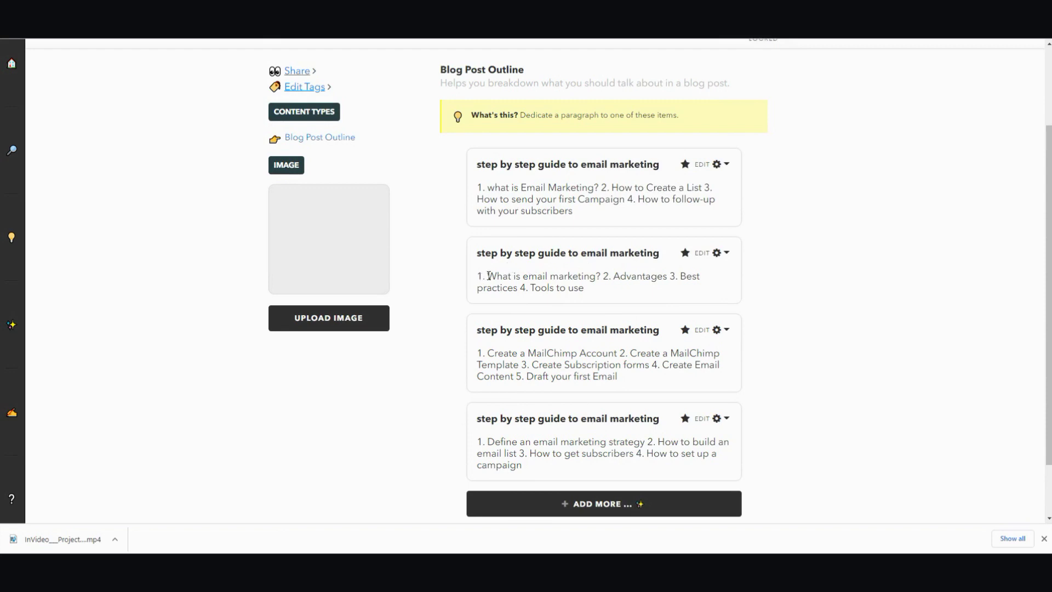
left_click_drag(487, 276, 597, 276)
key("ctrl+c")
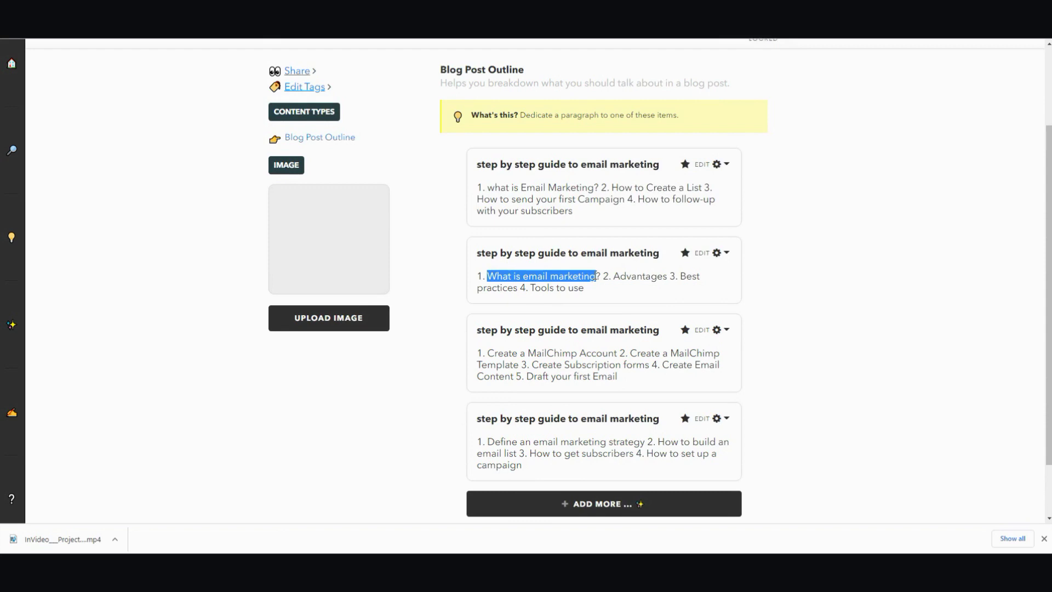
Step: Start adding more suggestions to the plan, with Blog Post Intro as the copy type
scroll(596, 276, "down", 2)
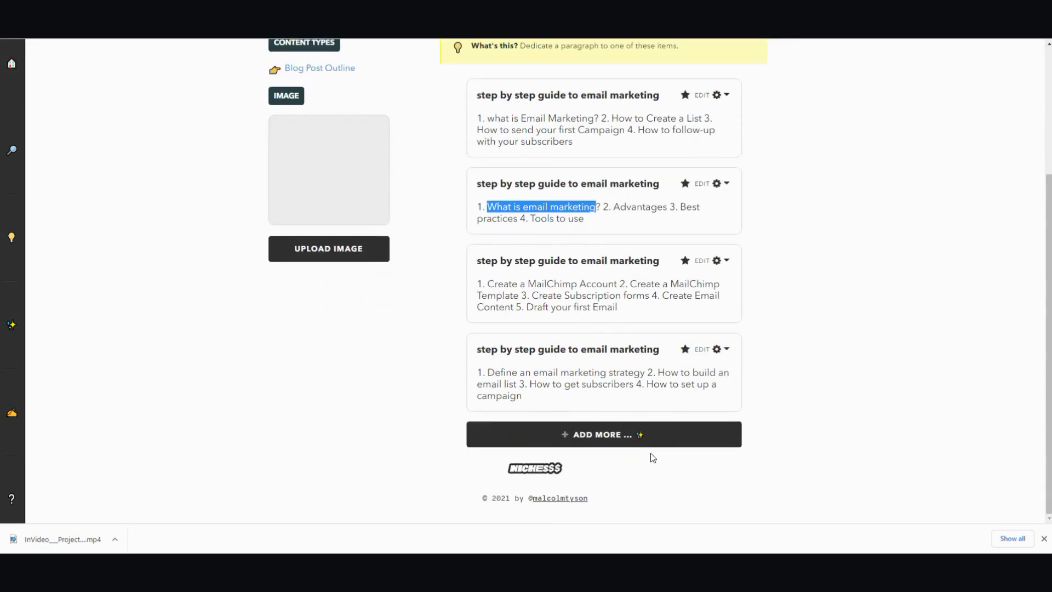
left_click(607, 435)
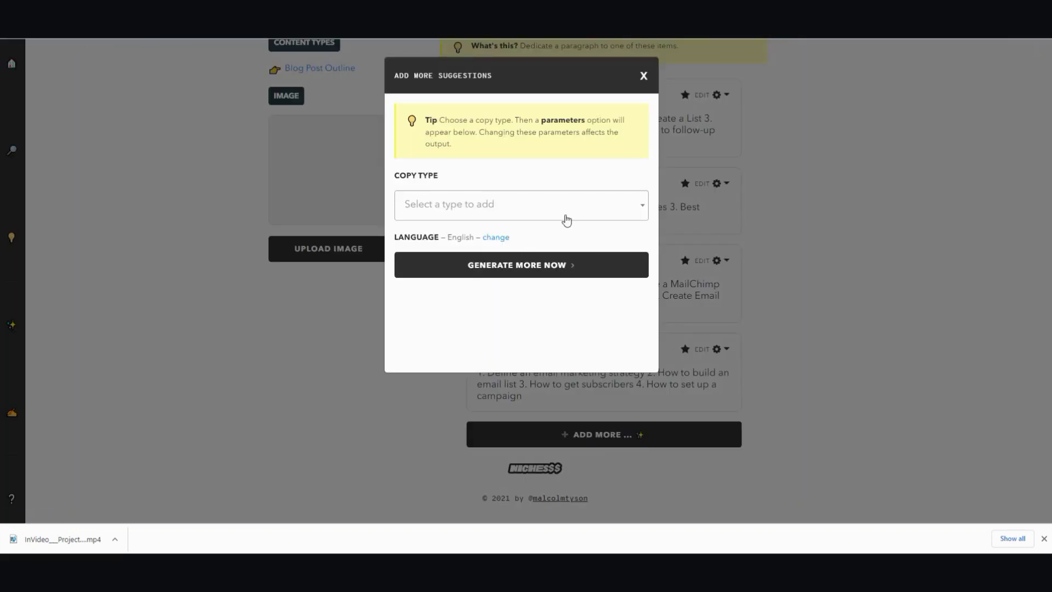
left_click(572, 214)
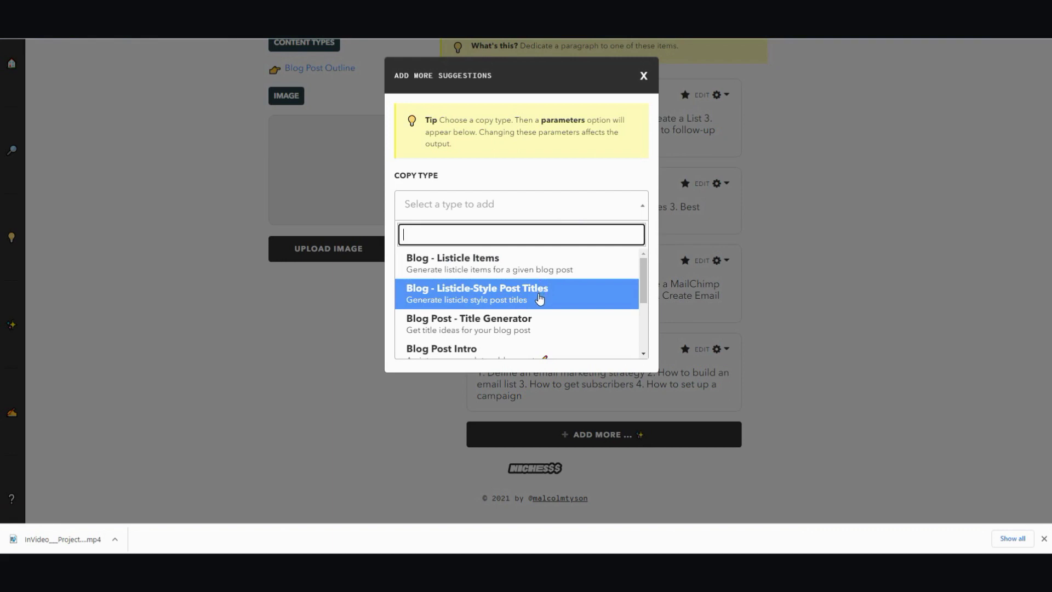
scroll(540, 301, "down", 1)
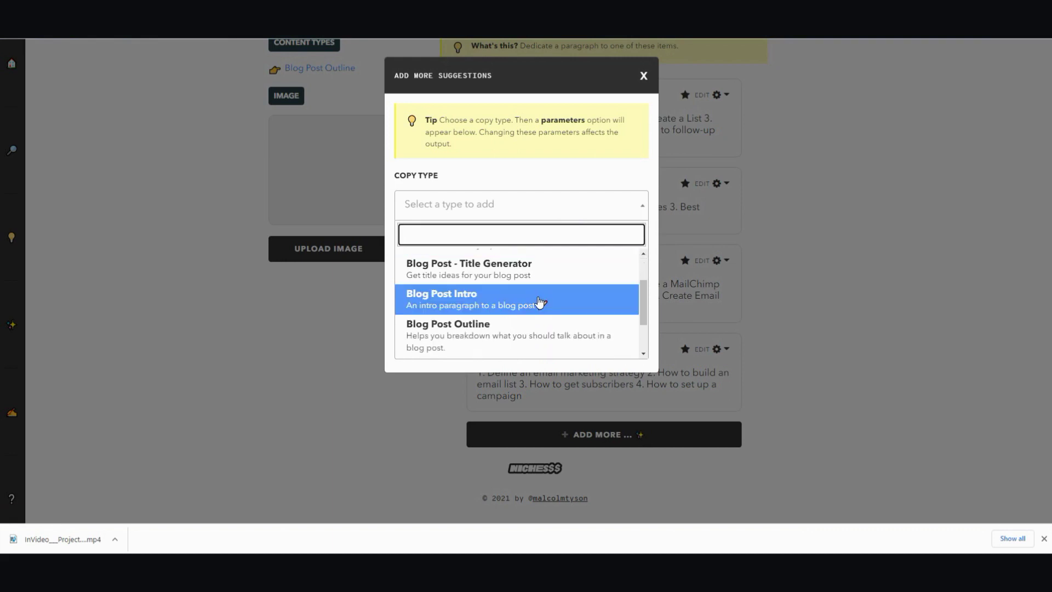
scroll(573, 305, "down", 2)
scroll(572, 305, "up", 3)
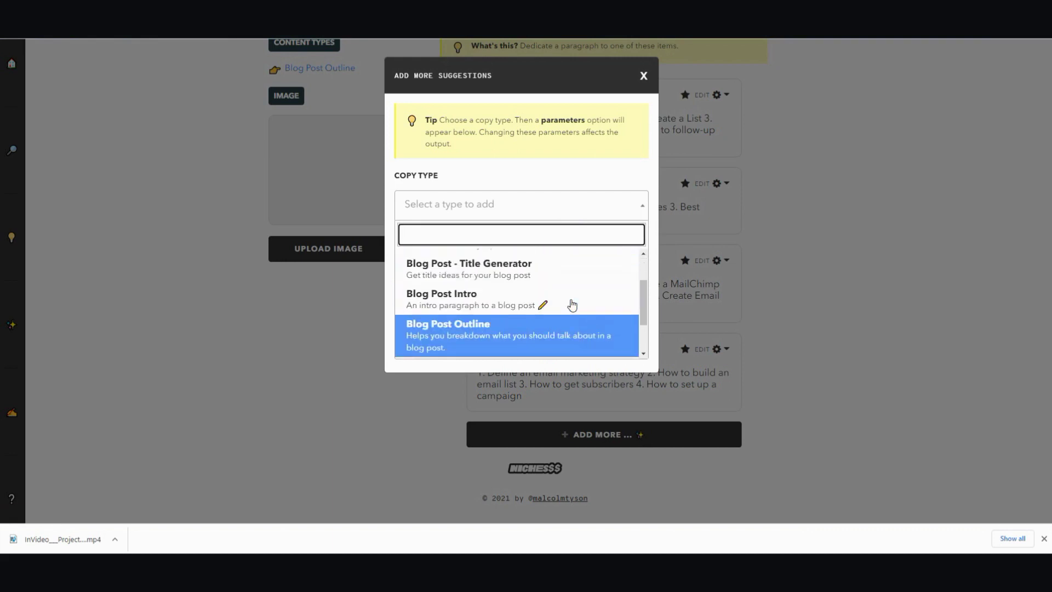
scroll(573, 306, "down", 2)
left_click(575, 307)
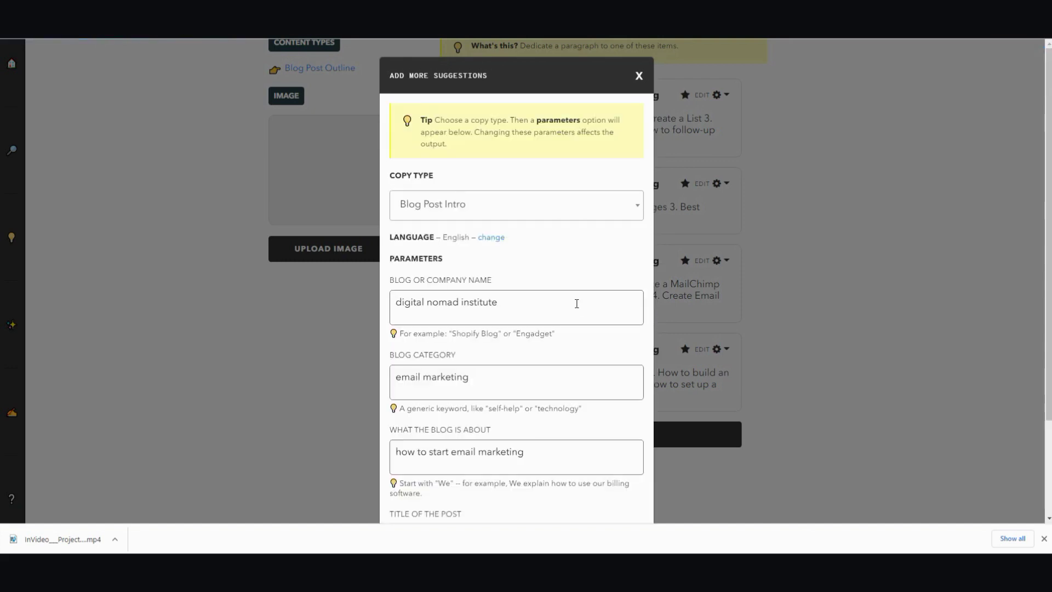
Step: Use "What is email marketing" as both the blog topic and the post title, generate the intros, and reload the plan
scroll(501, 310, "down", 2)
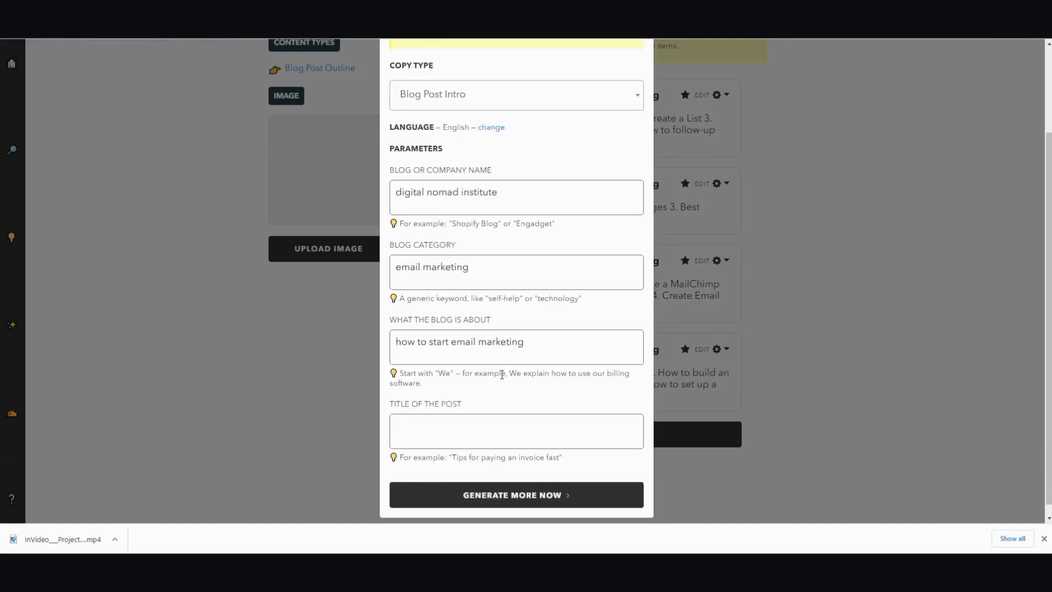
left_click(503, 345)
triple_click(503, 346)
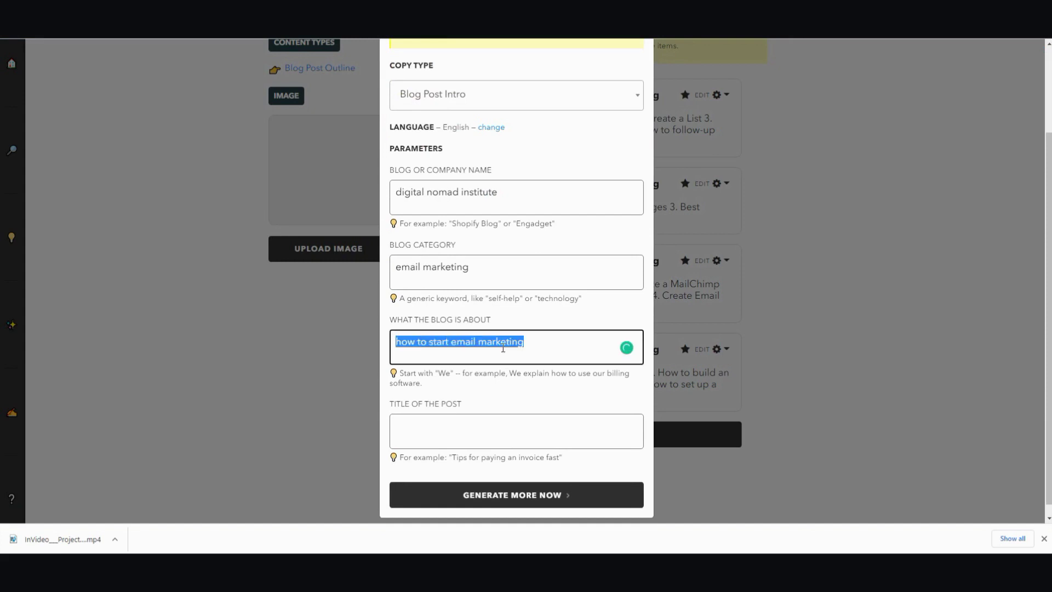
key("ctrl+v")
left_click(472, 435)
key("ctrl+v")
left_click(538, 477)
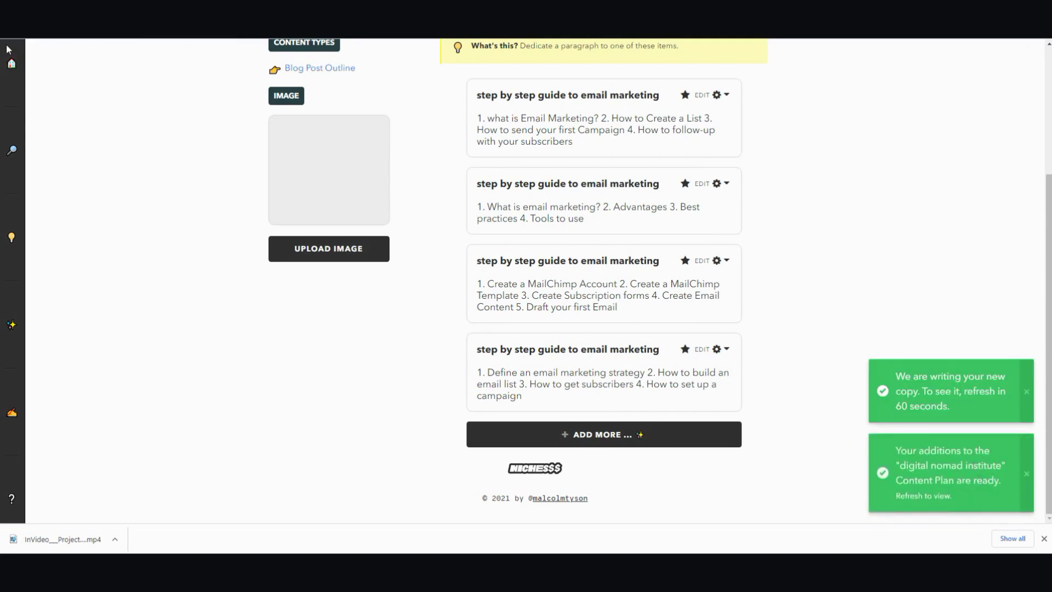
key("F5")
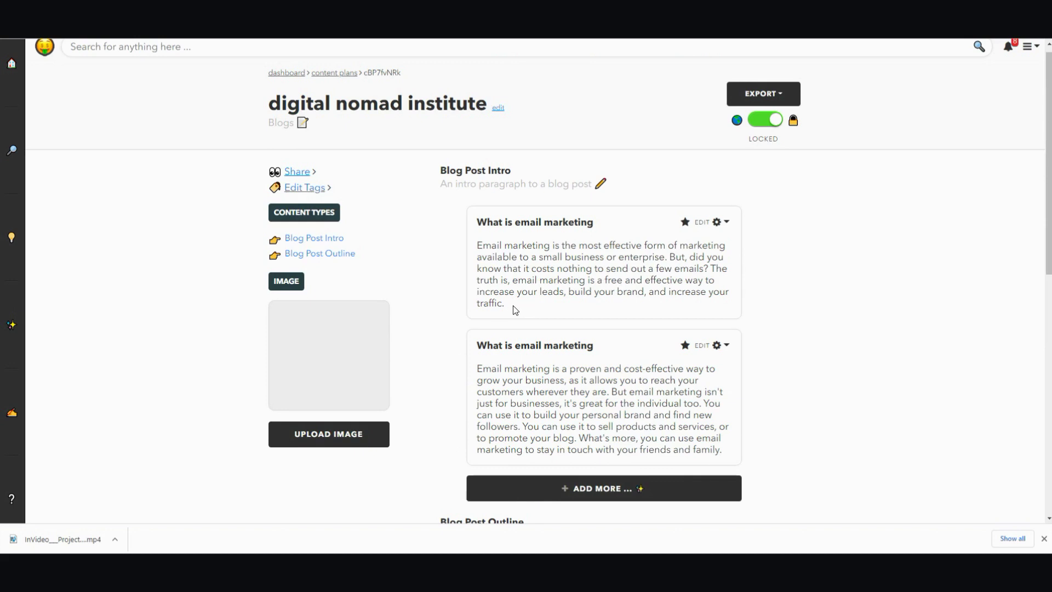
Step: Copy the first generated intro paragraph into the Word Counter page and leave blank space below it
scroll(515, 310, "down", 1)
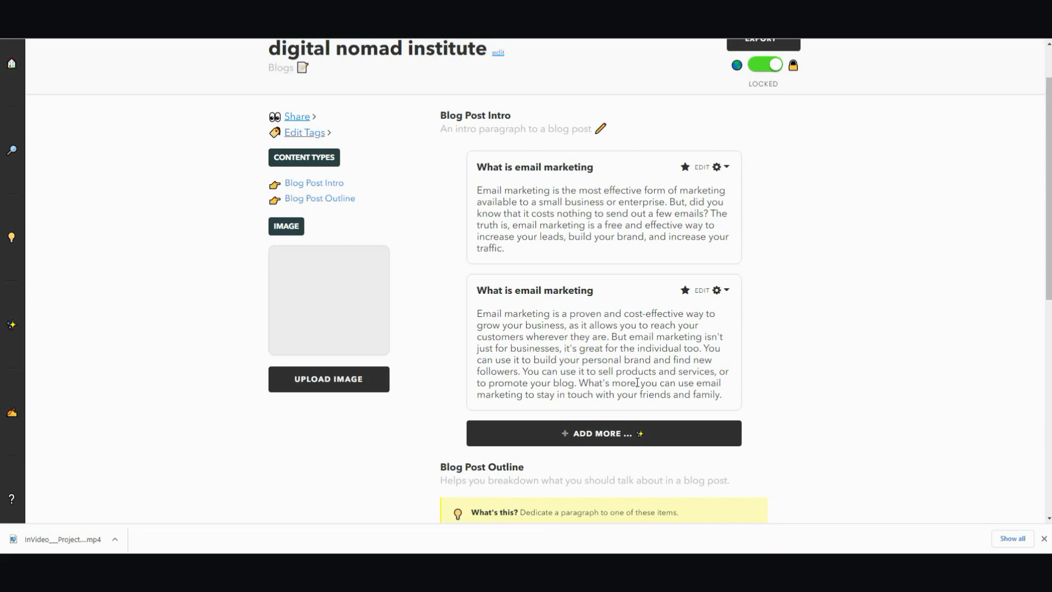
left_click_drag(479, 190, 510, 253)
key("ctrl+c")
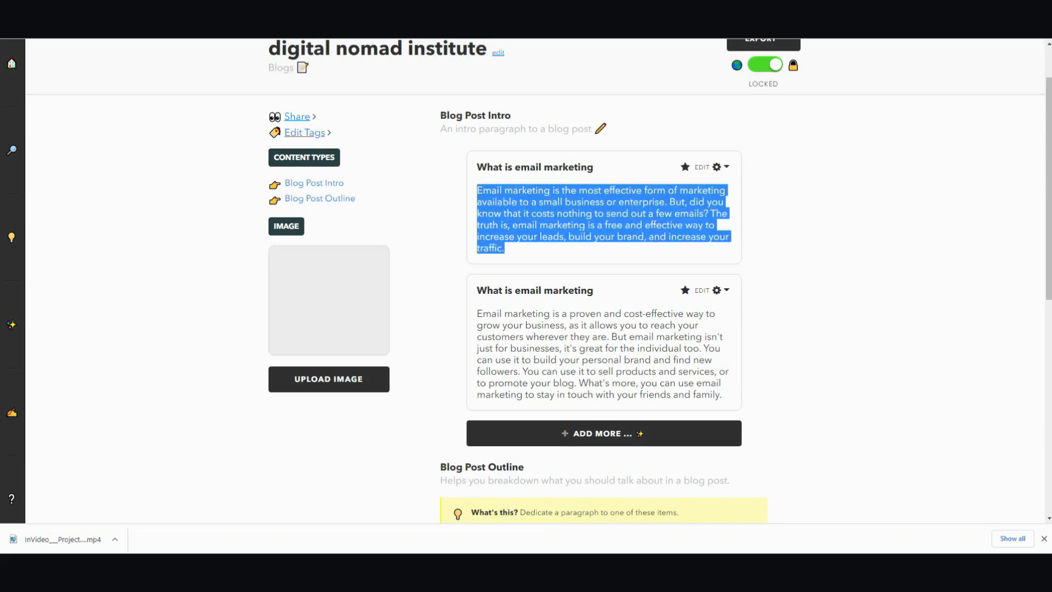
key("ctrl+Tab")
key("ctrl+v")
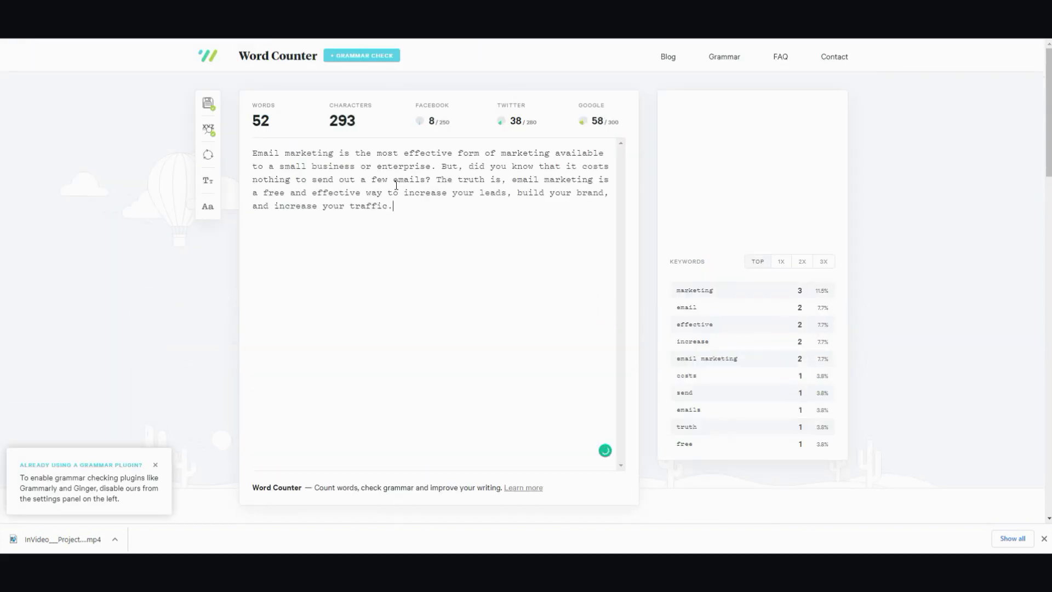
key("Return")
key("Return")
Step: Return to the nichesss blog plan and copy the "Advantages" item from the second post outline
key("ctrl+shift+Tab")
scroll(596, 244, "down", 3)
scroll(596, 245, "down", 2)
scroll(596, 250, "down", 2)
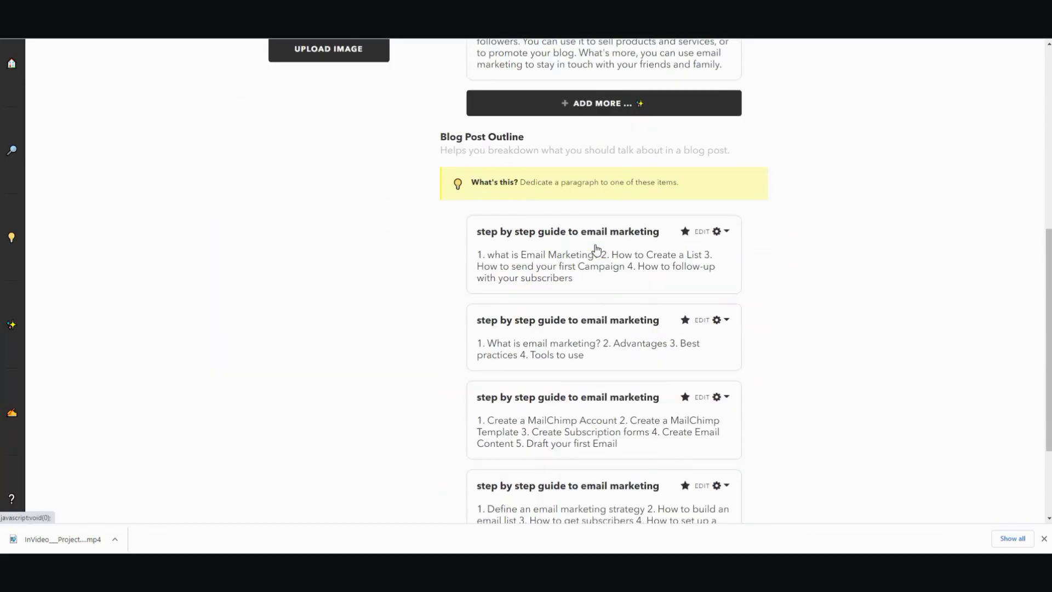
scroll(557, 296, "down", 1)
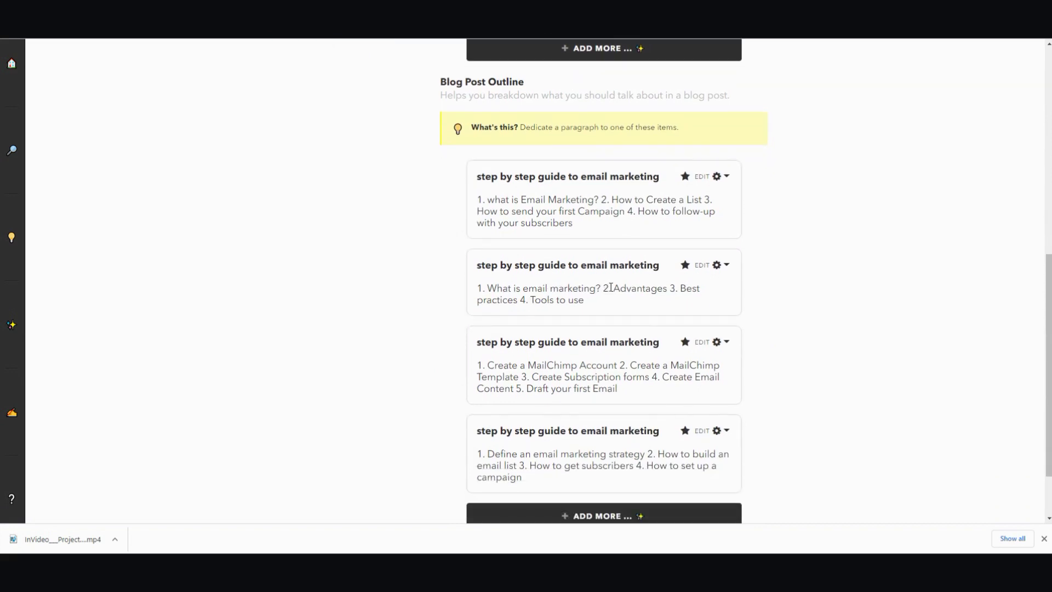
left_click_drag(611, 288, 668, 288)
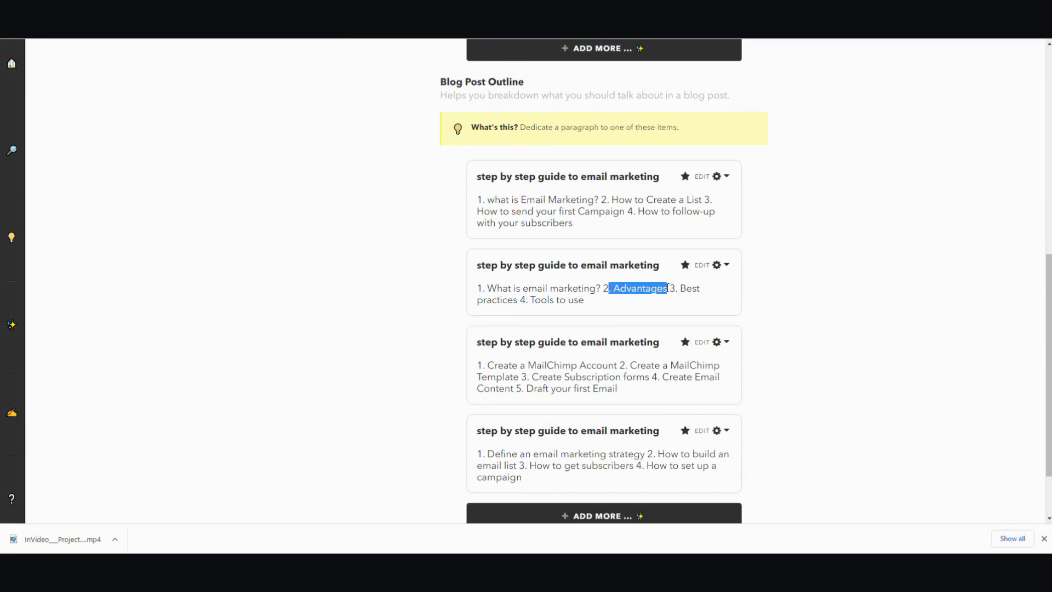
Step: Set up another batch of suggestions for the plan using the Blog Post Intro copy type
scroll(668, 287, "up", 8)
scroll(613, 309, "down", 3)
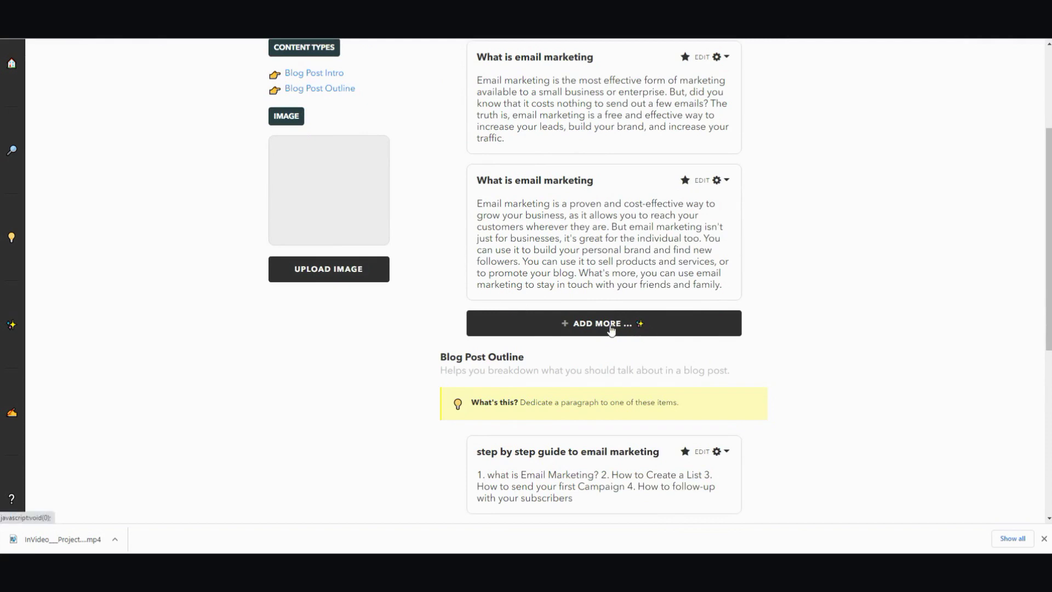
left_click(610, 324)
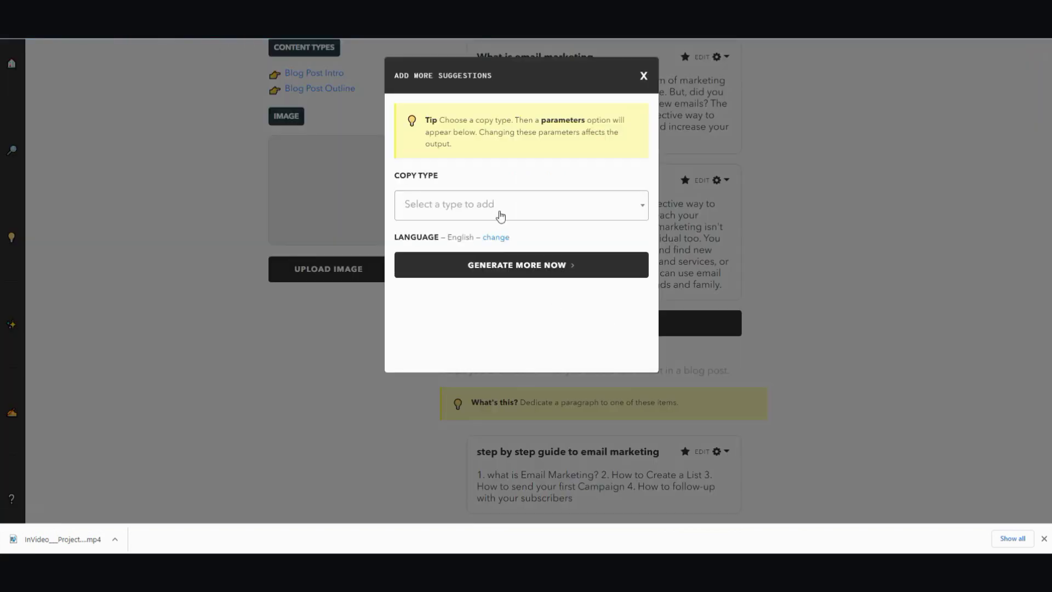
left_click(501, 211)
scroll(533, 320, "down", 2)
left_click(518, 304)
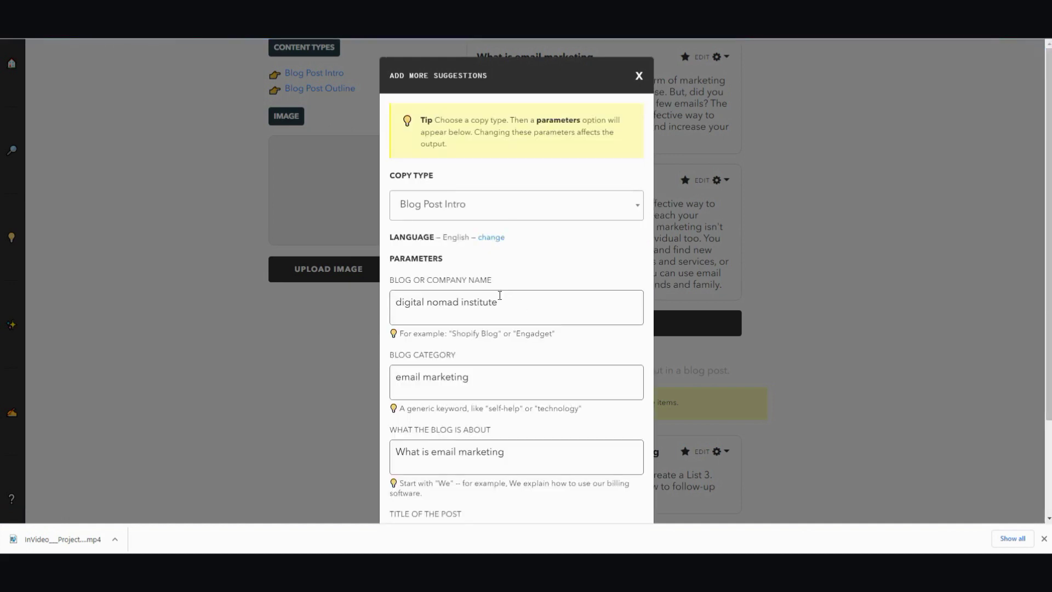
Step: Set what the blog is about to "Advantages of email marketing" and select the whole phrase for reuse
scroll(501, 301, "down", 2)
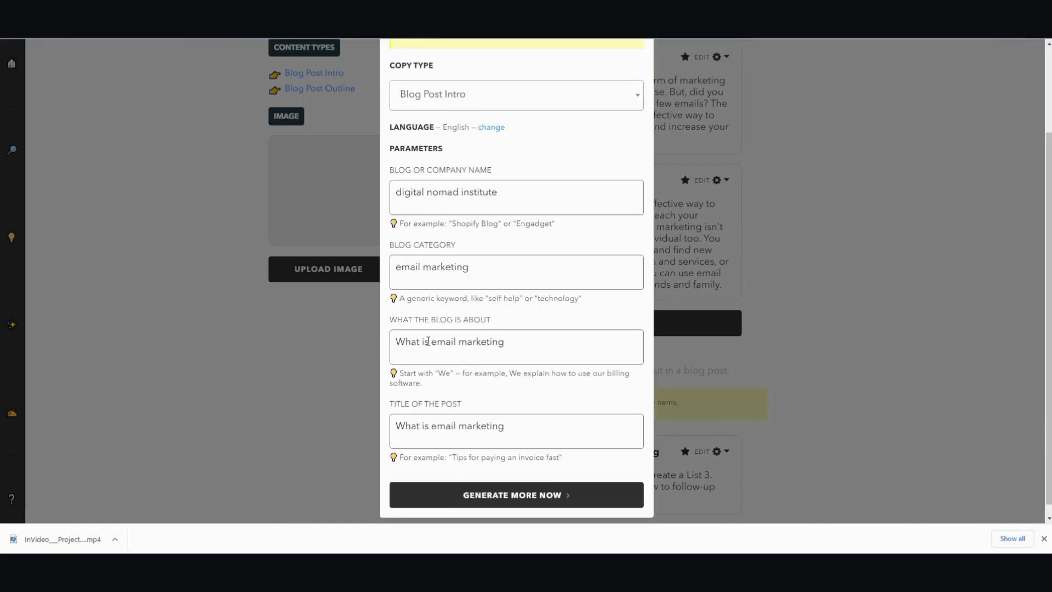
left_click_drag(428, 342, 371, 343)
type("Advantages")
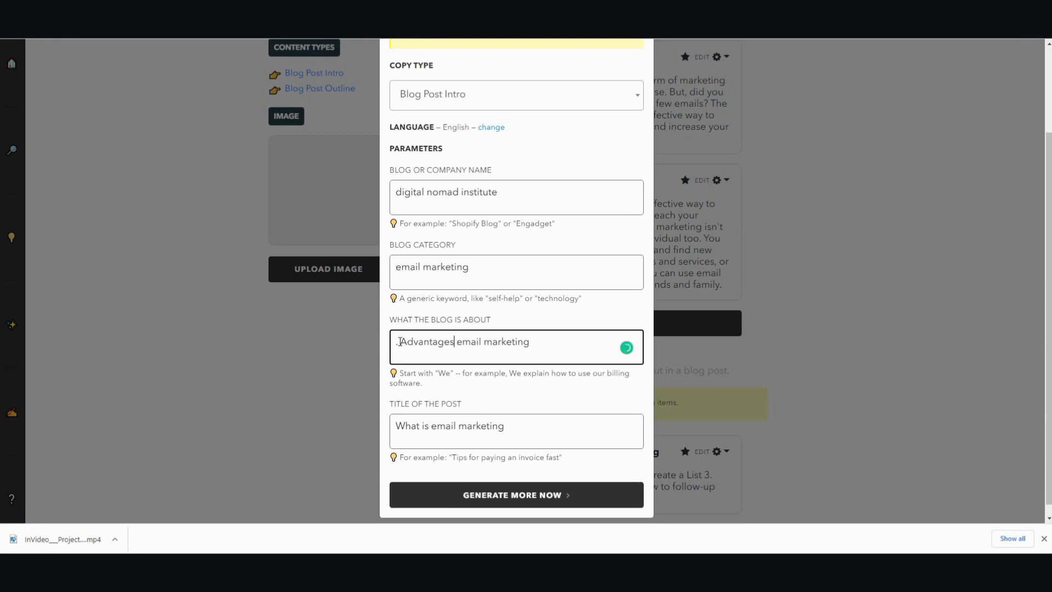
left_click(399, 342)
key("BackSpace")
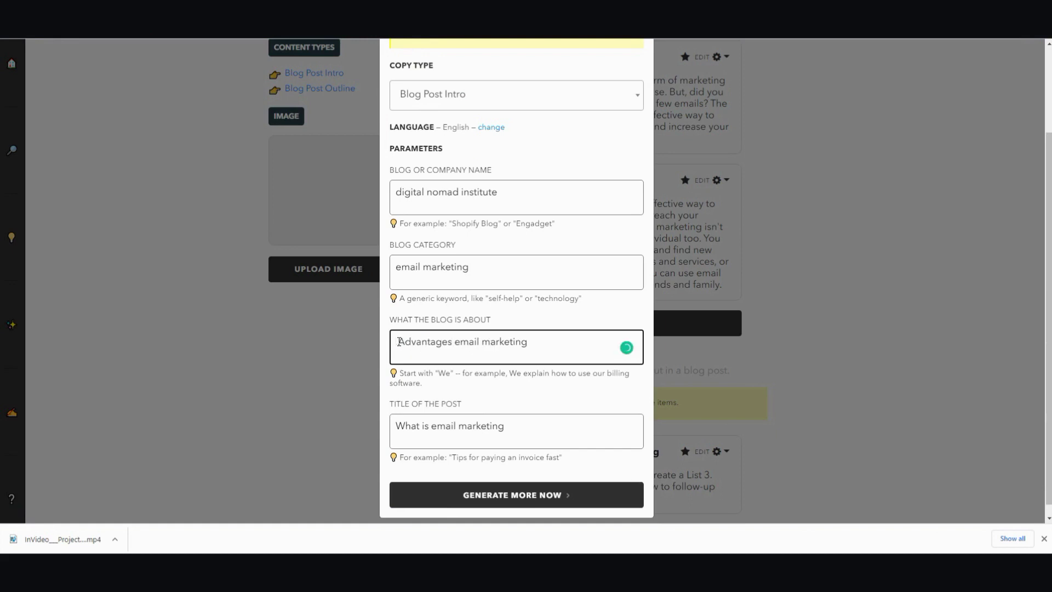
key("BackSpace")
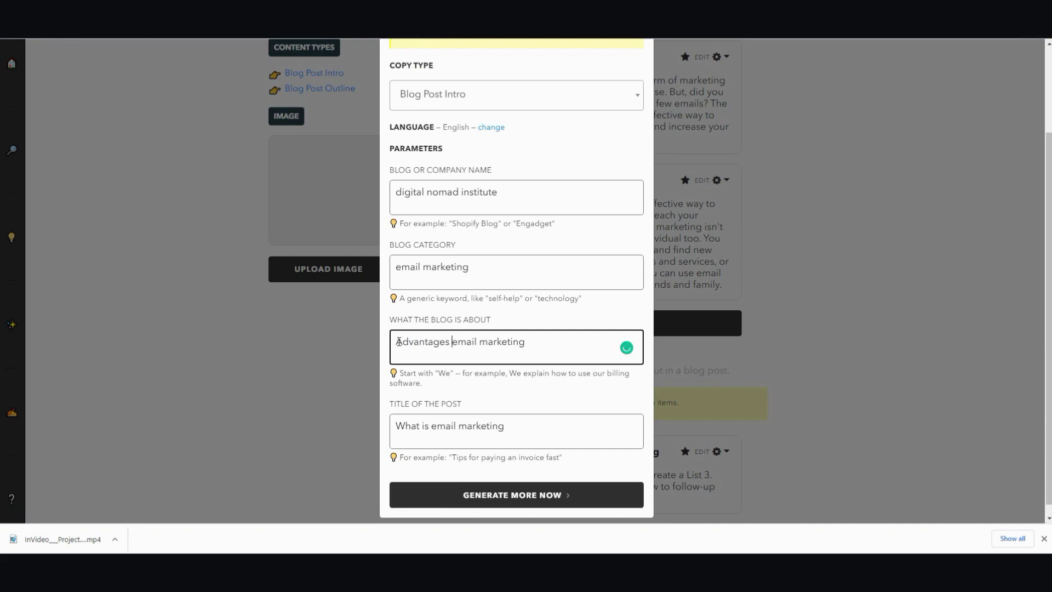
key("ctrl+Right")
type("or")
key("BackSpace")
type("f")
key("ctrl+Right")
key("ctrl+Right")
key("ctrl+shift+Left")
key("ctrl+shift+Left")
key("ctrl+shift+Left")
key("ctrl+shift+Left")
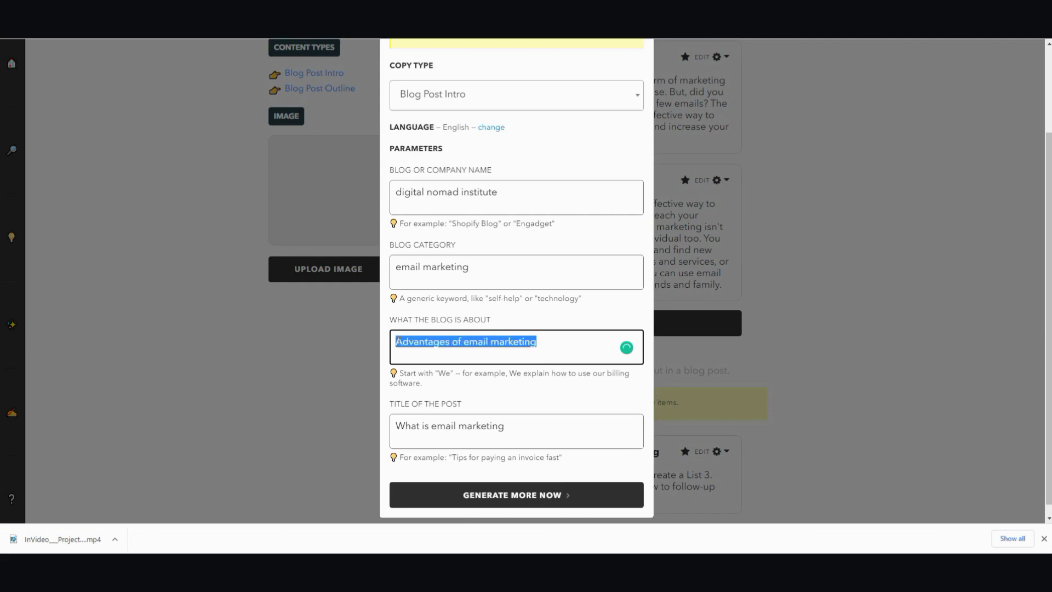
Step: Use "Advantages of email marketing" as the title of the post, generate the intros, and reload the plan
left_click(445, 422)
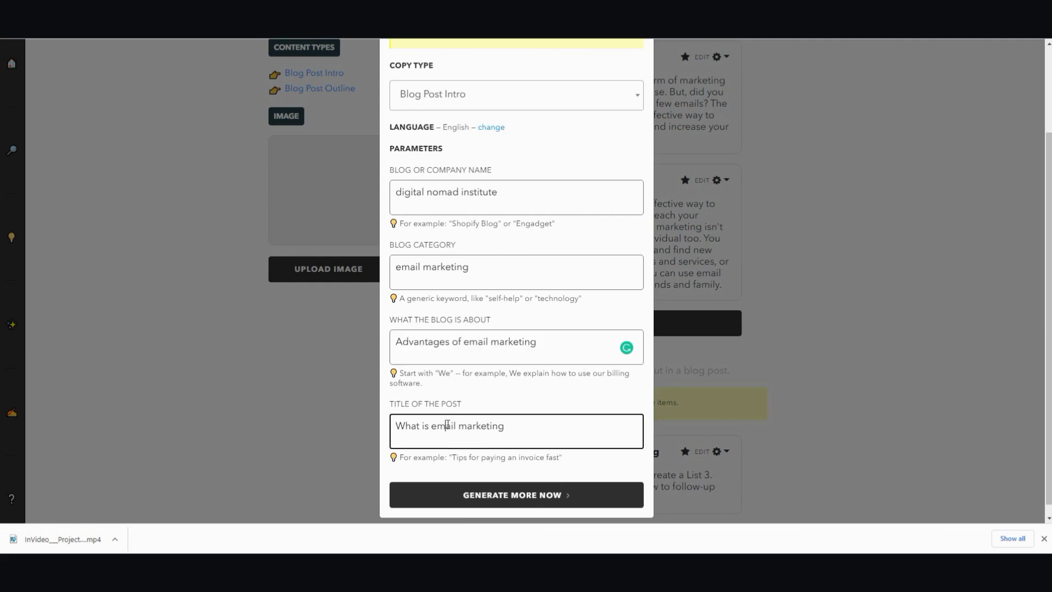
key("ctrl+a")
key("ctrl+v")
left_click(508, 498)
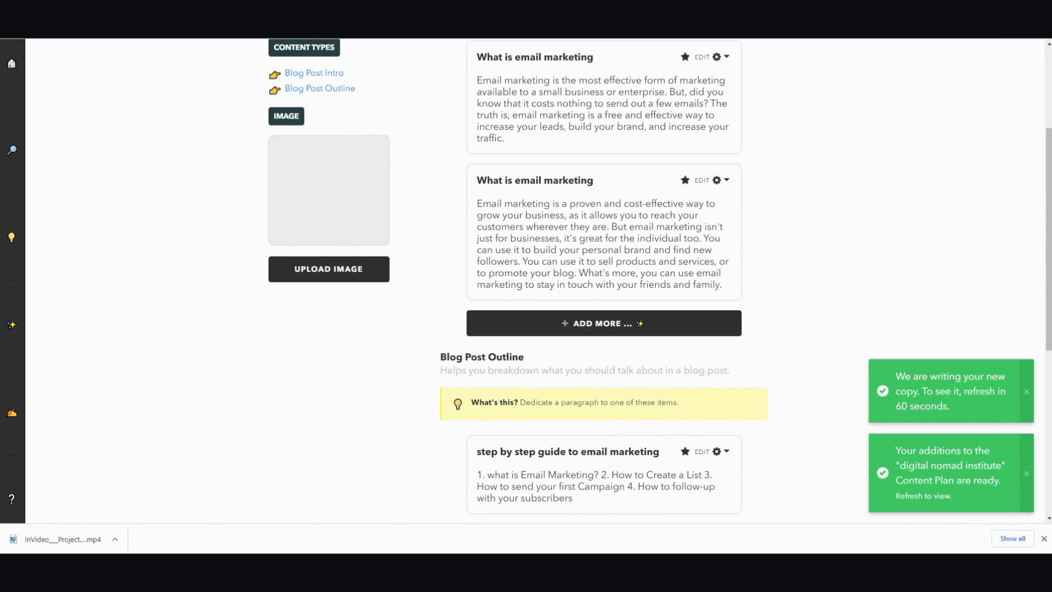
key("F5")
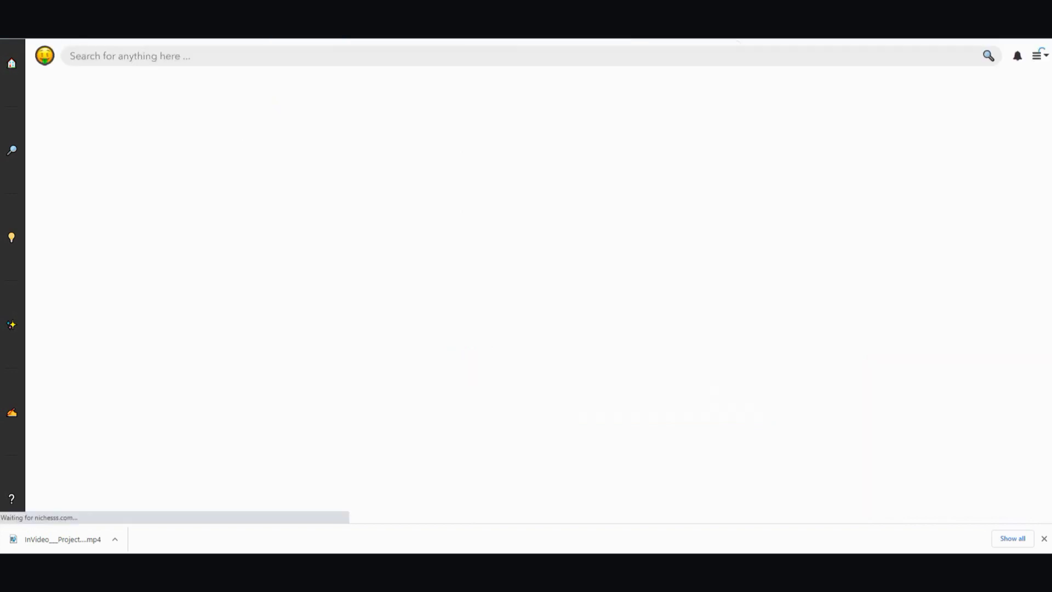
Step: Copy the first generated "Advantages of email marketing" intro paragraph into Word Counter below the existing paragraph
scroll(627, 245, "down", 3)
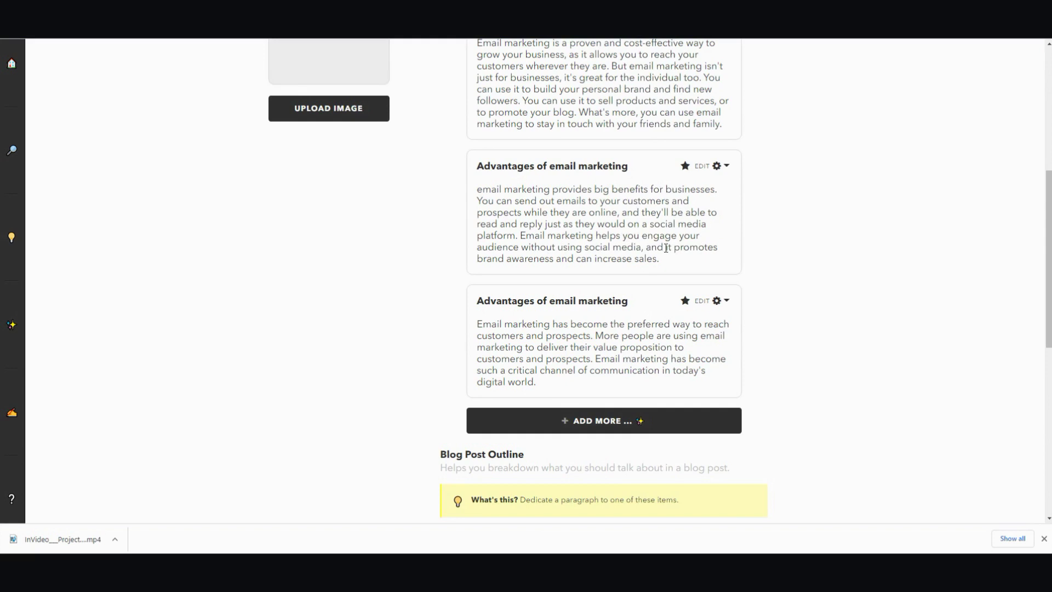
scroll(666, 248, "down", 1)
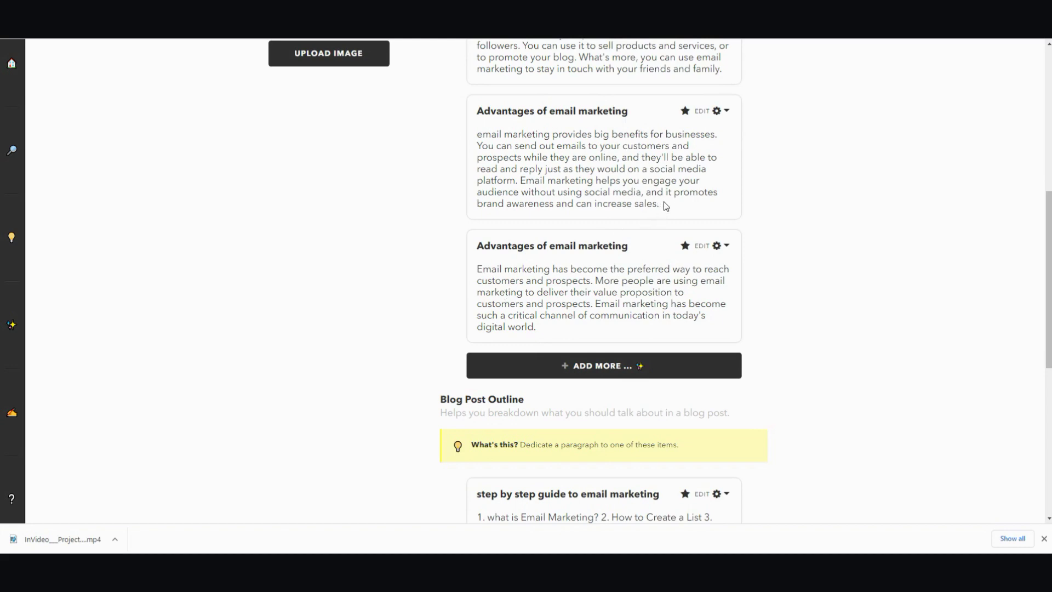
scroll(665, 213, "up", 1)
scroll(665, 214, "up", 1)
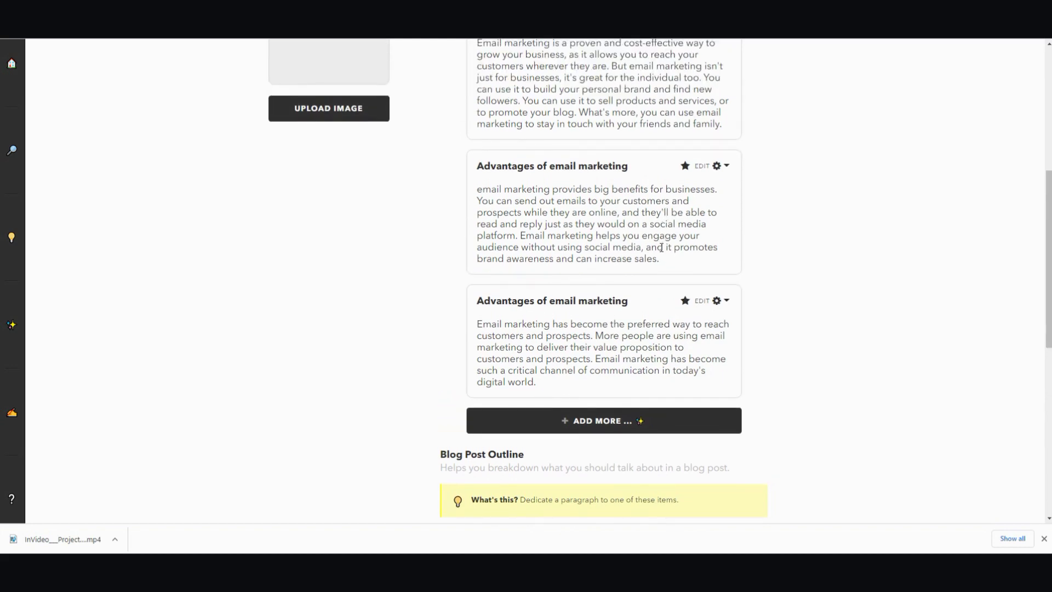
scroll(661, 235, "up", 2)
scroll(660, 249, "down", 1)
left_click(479, 245)
key("Delete")
type("E")
left_click_drag(479, 245, 663, 321)
key("ctrl+c")
key("ctrl+Tab")
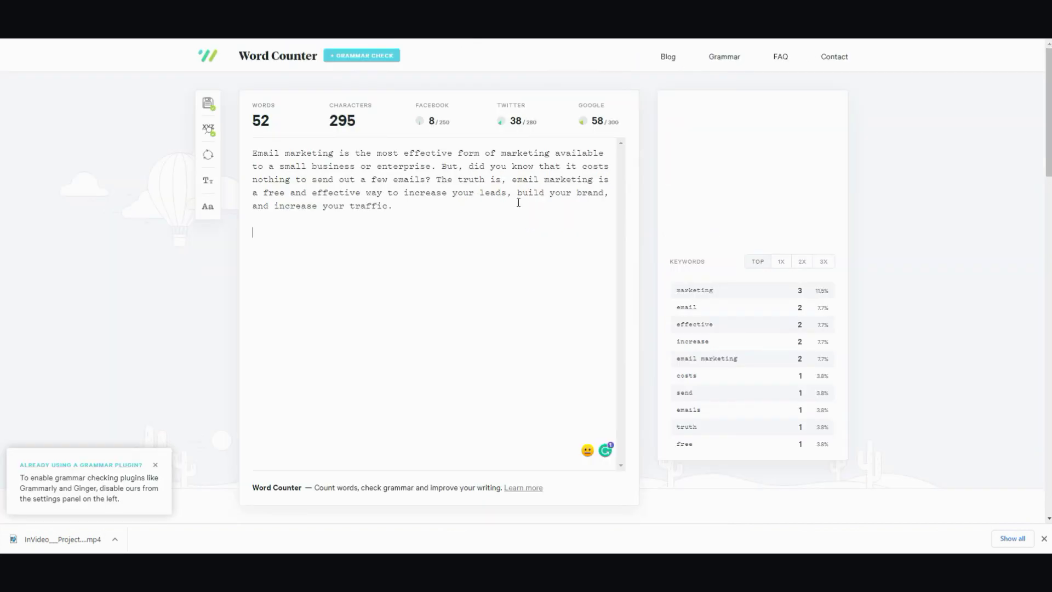
key("ctrl+v")
Step: Copy the title "Advantages of email marketing" from the nichesss plan and insert it as a heading above the second Word Counter paragraph
key("ctrl+Tab")
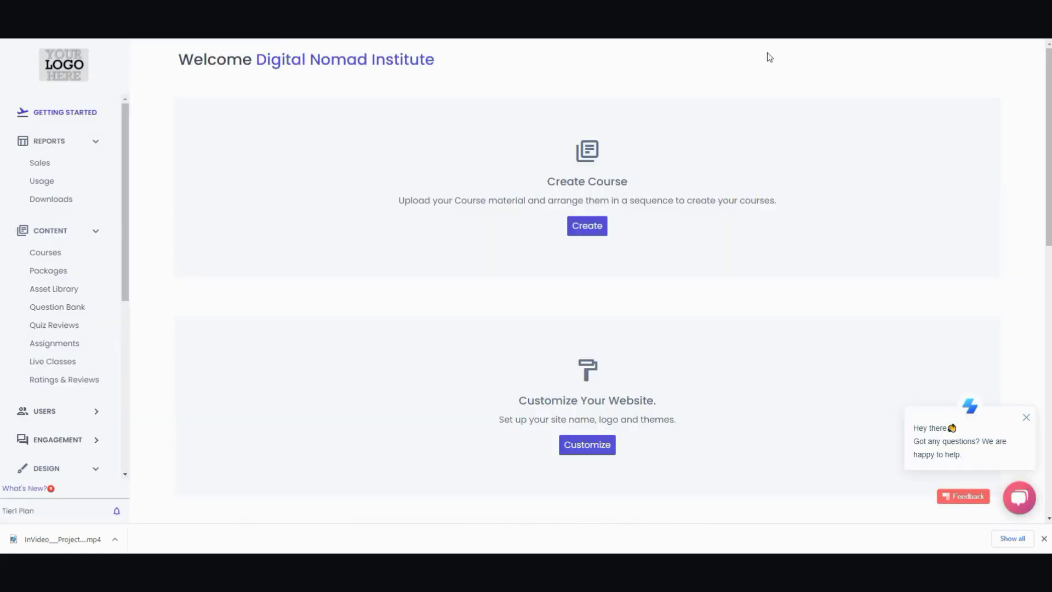
key("ctrl+Tab")
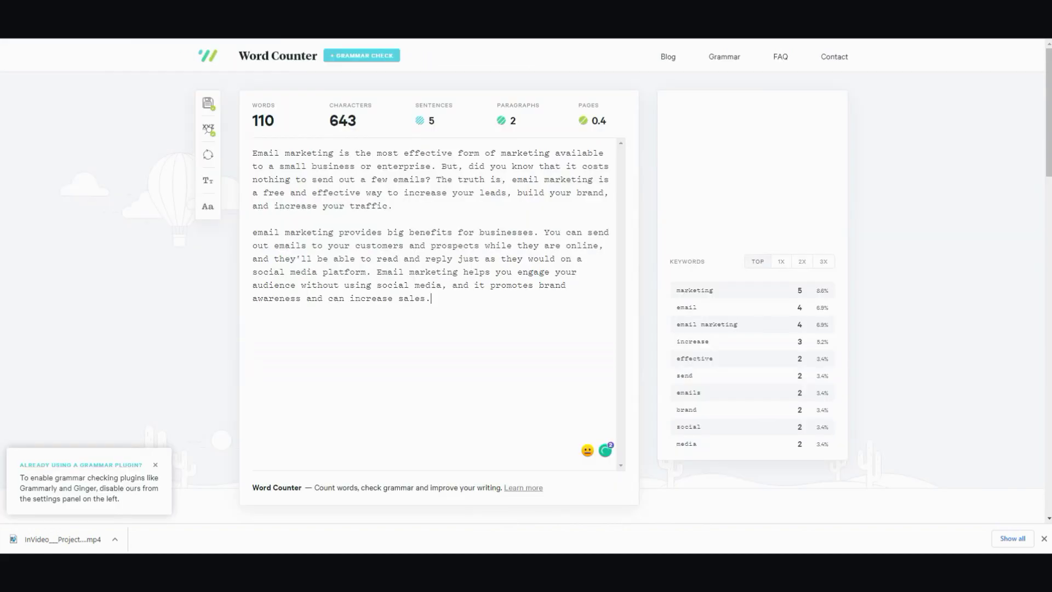
key("ctrl+Tab")
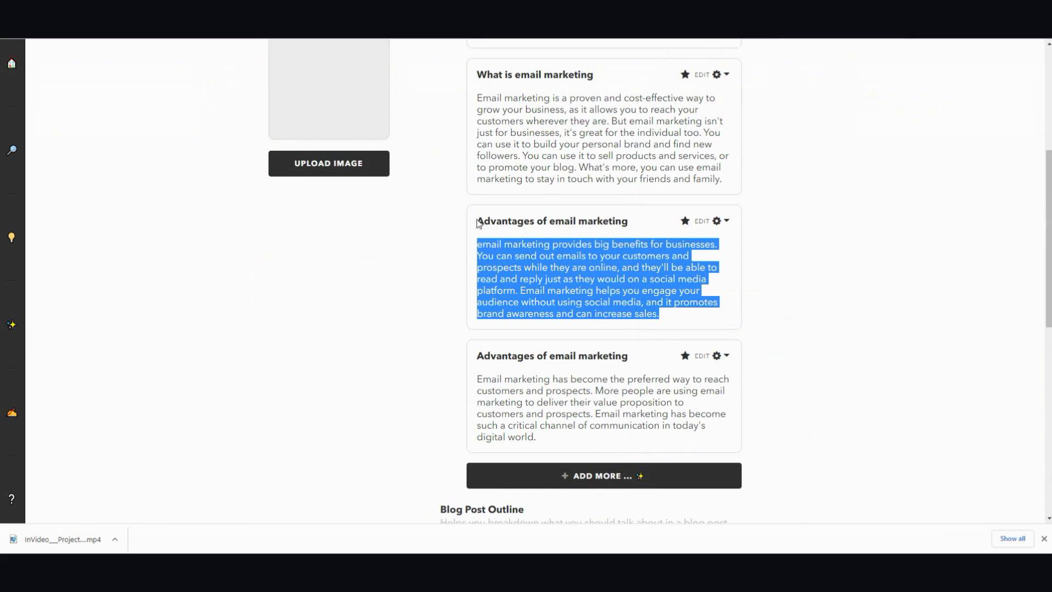
left_click_drag(478, 222, 637, 222)
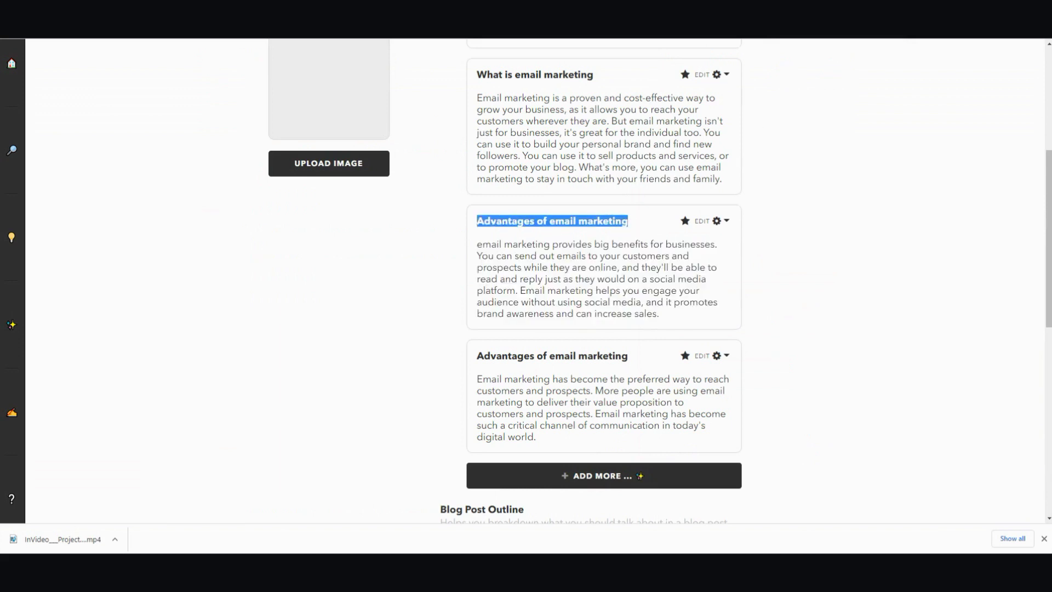
key("ctrl+Tab")
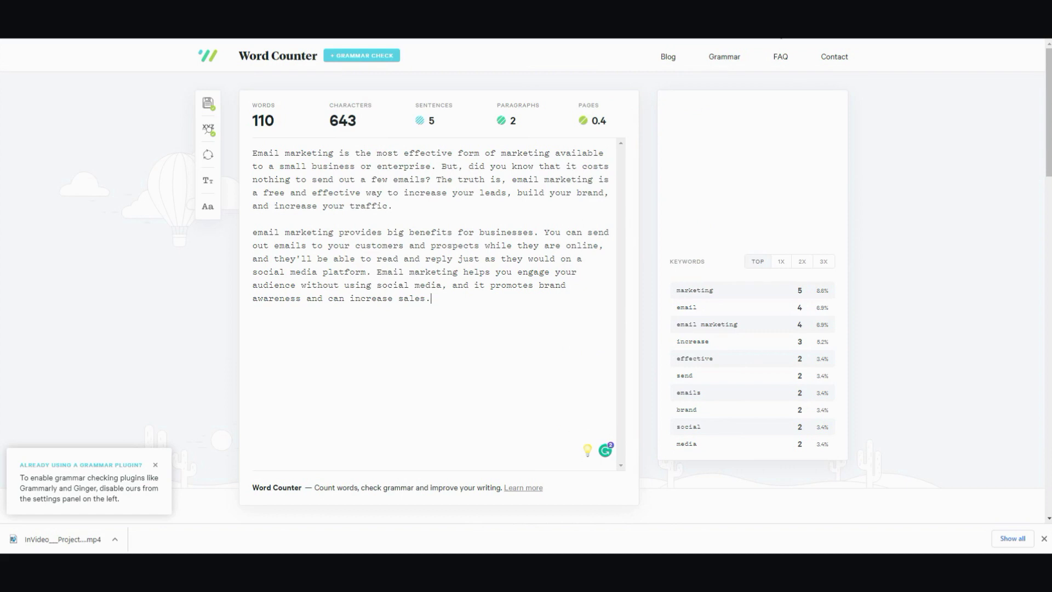
left_click(267, 223)
key("ctrl+v")
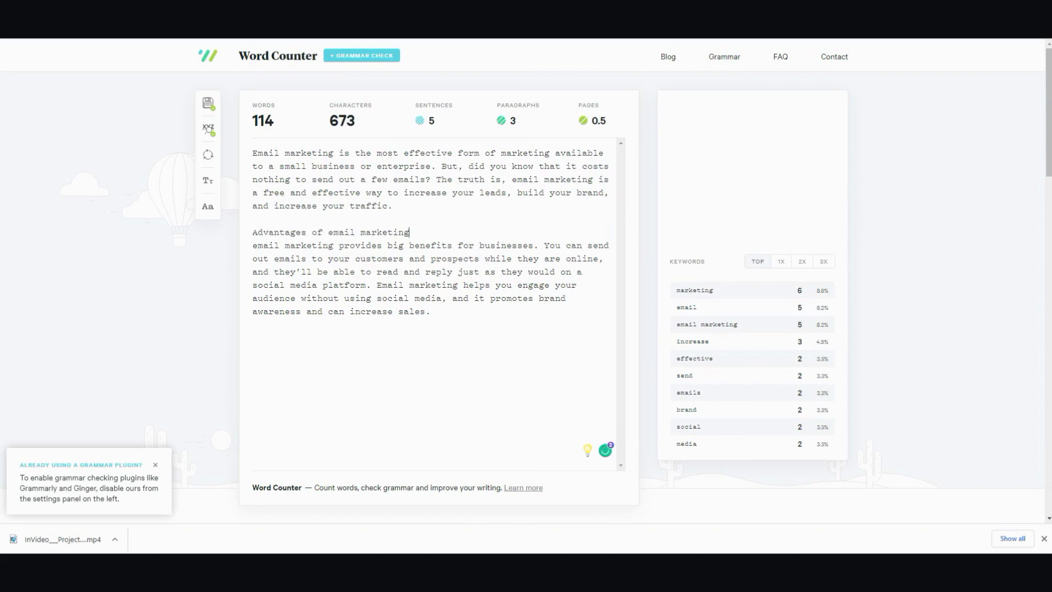
Step: Add the plan's title "What is email marketing" as a heading above the first paragraph and leave blank space after the last one
key("ctrl+Tab")
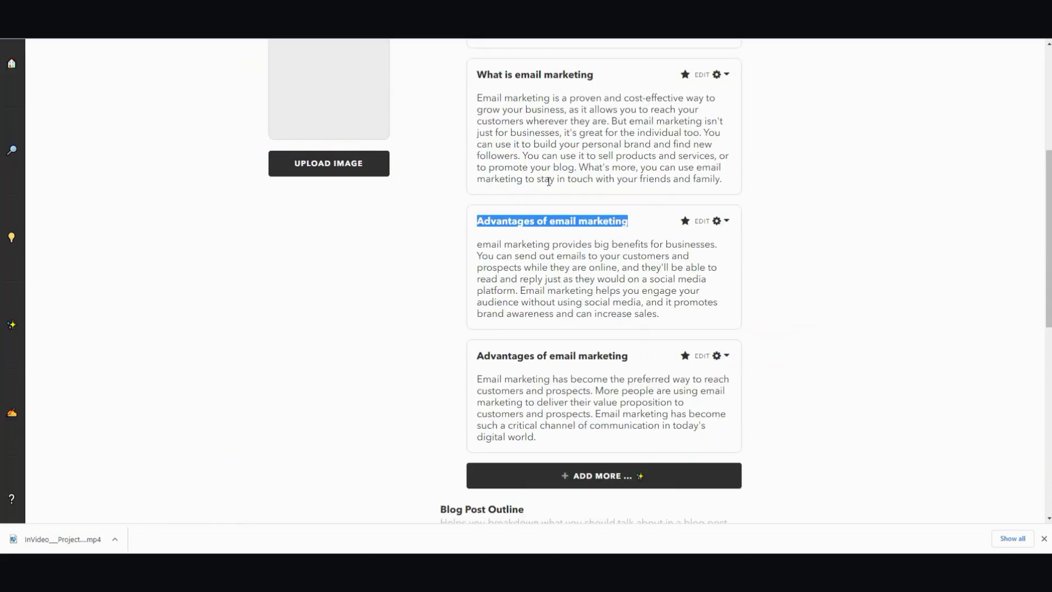
left_click(599, 80)
left_click_drag(599, 79, 478, 74)
key("ctrl+Tab")
left_click(255, 154)
key("Return")
key("Up")
key("ctrl+v")
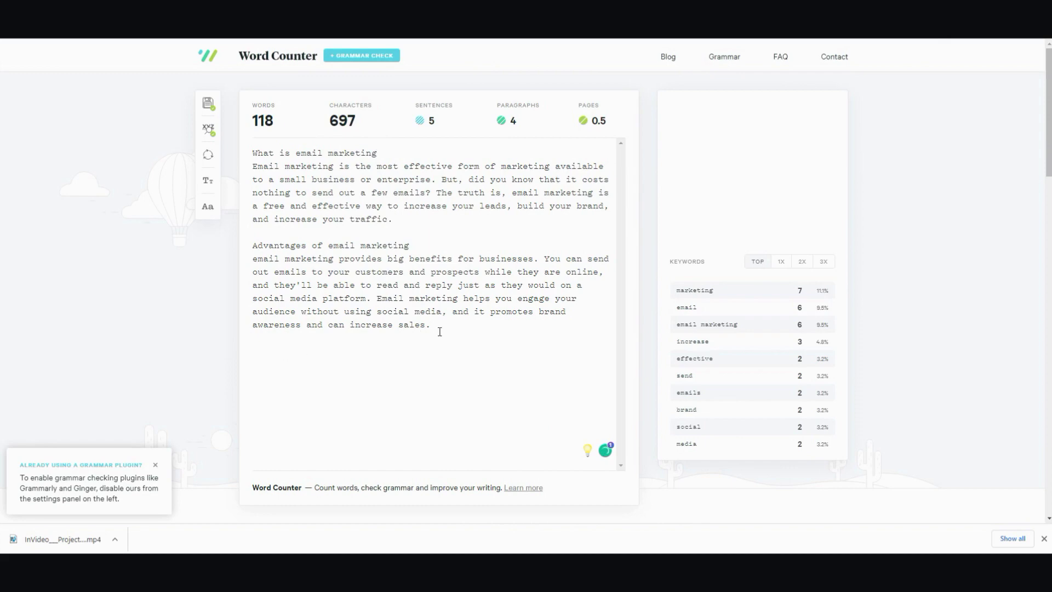
key("Return")
key("Return")
Step: Go back to the nichesss blog plan and copy the "Best practices" item from the second post outline
key("ctrl+Tab")
scroll(621, 248, "down", 8)
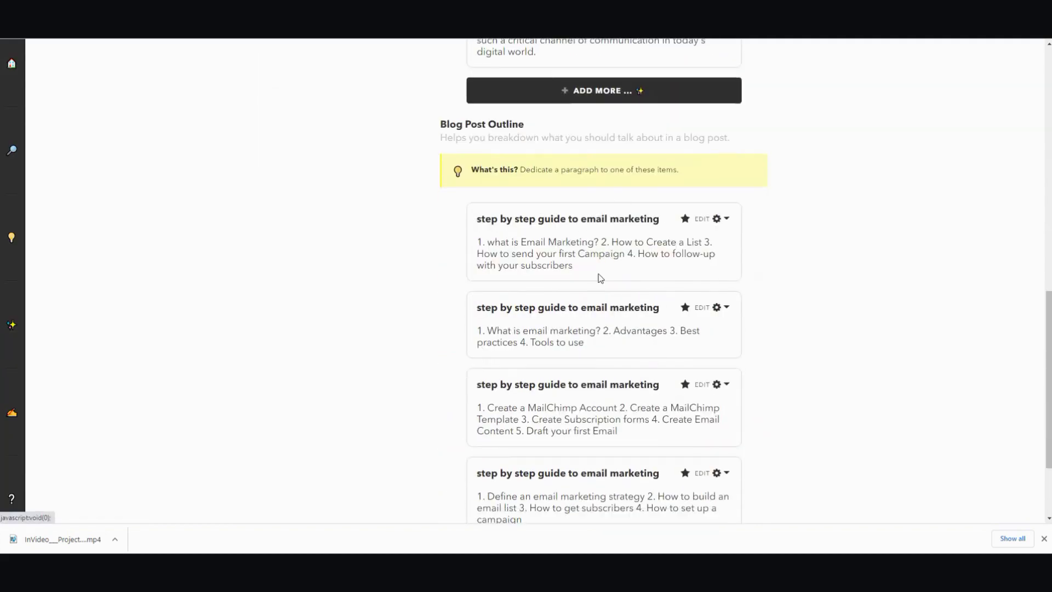
scroll(560, 323, "down", 2)
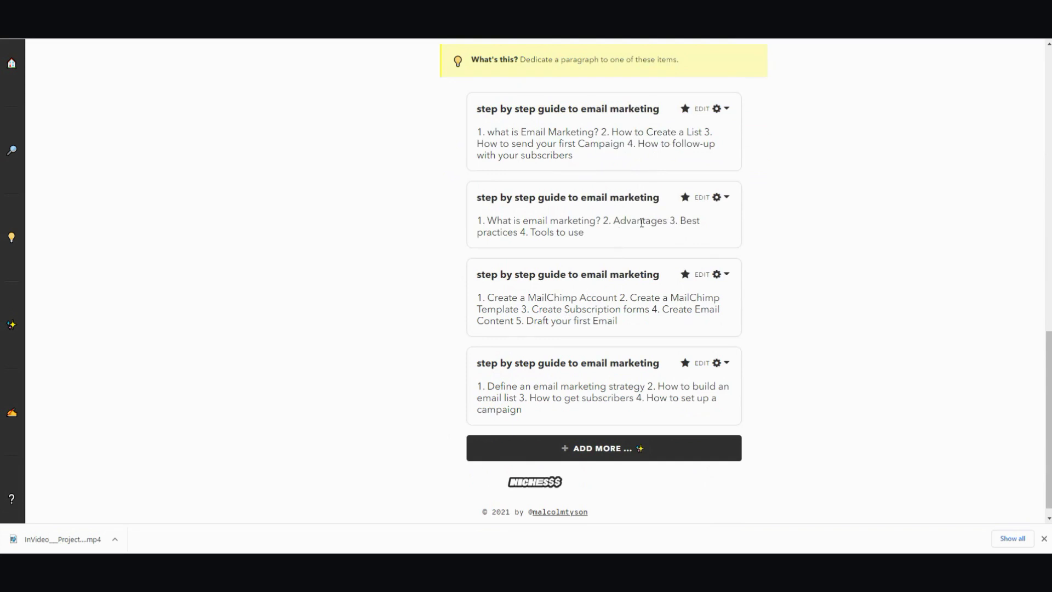
left_click_drag(682, 222, 522, 231)
scroll(583, 242, "up", 4)
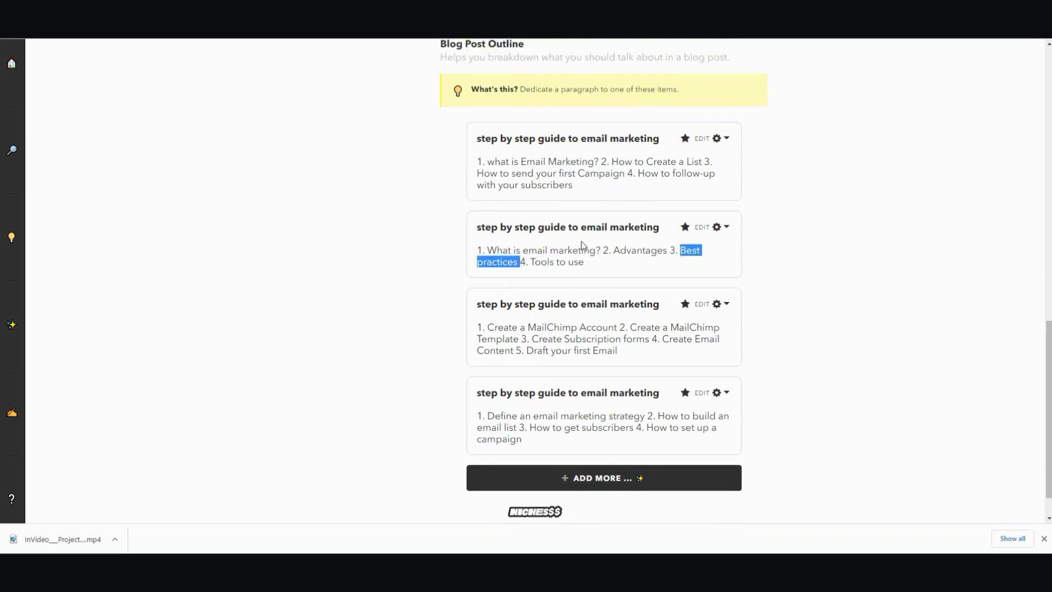
Step: Start adding more suggestions to the plan with Blog Post Intro as the copy type
left_click(582, 210)
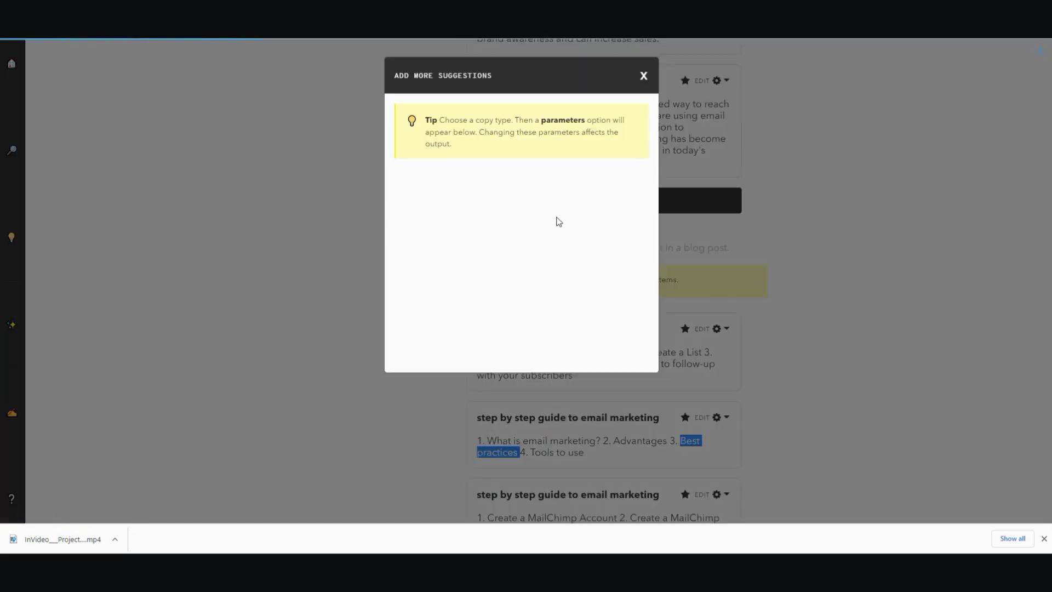
left_click(553, 219)
scroll(540, 298, "down", 3)
scroll(543, 300, "up", 3)
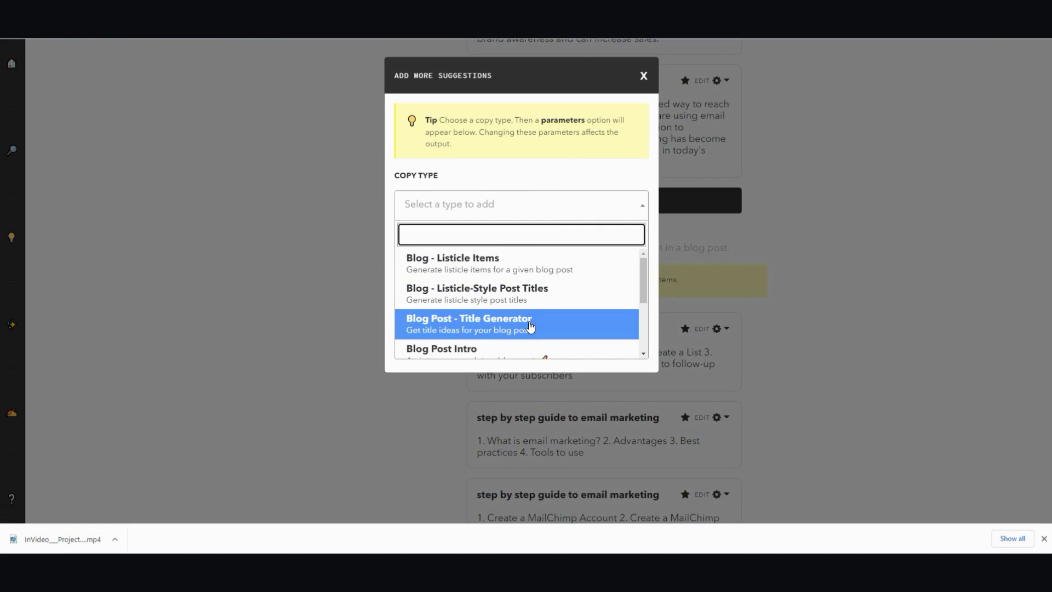
scroll(518, 324, "down", 1)
scroll(510, 321, "up", 1)
scroll(496, 314, "down", 1)
left_click(485, 301)
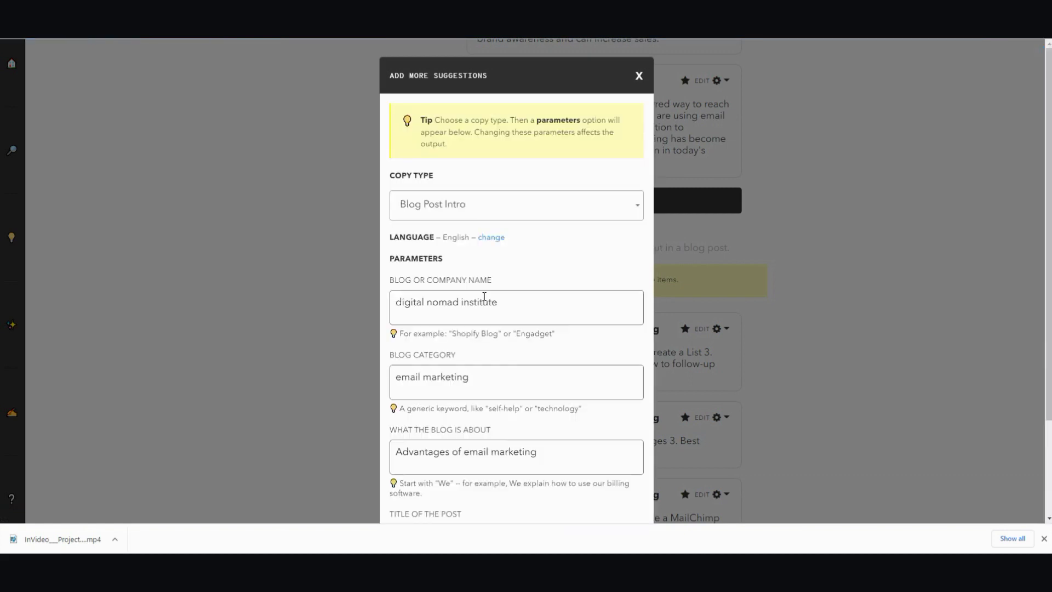
Step: Set what the blog is about to "Best practices for email marketing" and copy that phrase
scroll(484, 314, "down", 2)
left_click(486, 340)
key("ctrl+a")
type("Best practices")
scroll(484, 343, "down", 1)
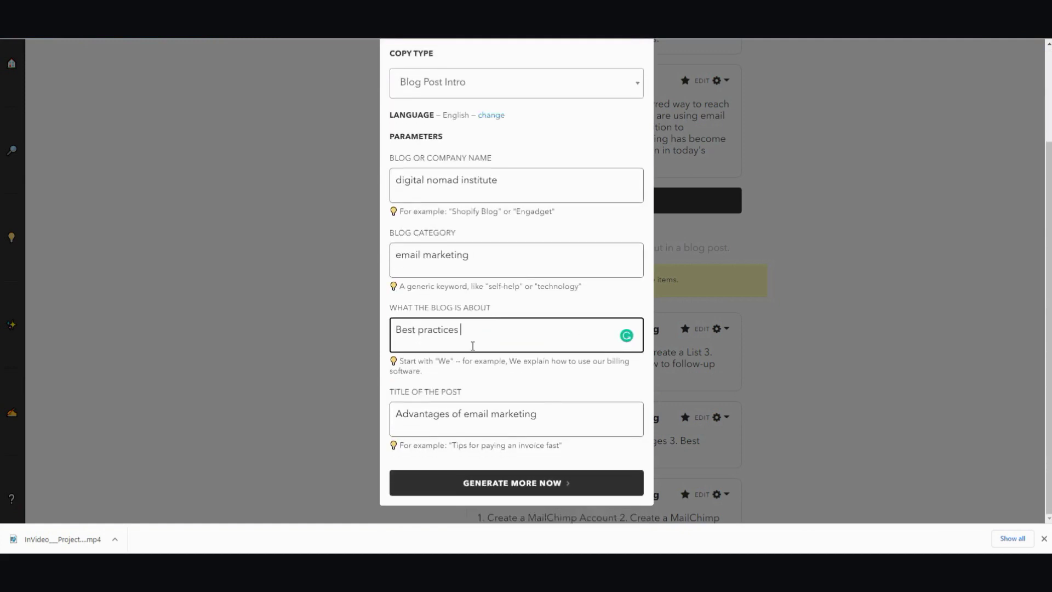
type("fro")
type("or email ")
type("mak")
key("BackSpace")
type("rketing")
key("ctrl+shift+Left")
key("ctrl+shift+Left")
key("ctrl+shift+Left")
key("ctrl+shift+Left")
key("ctrl+shift+Left")
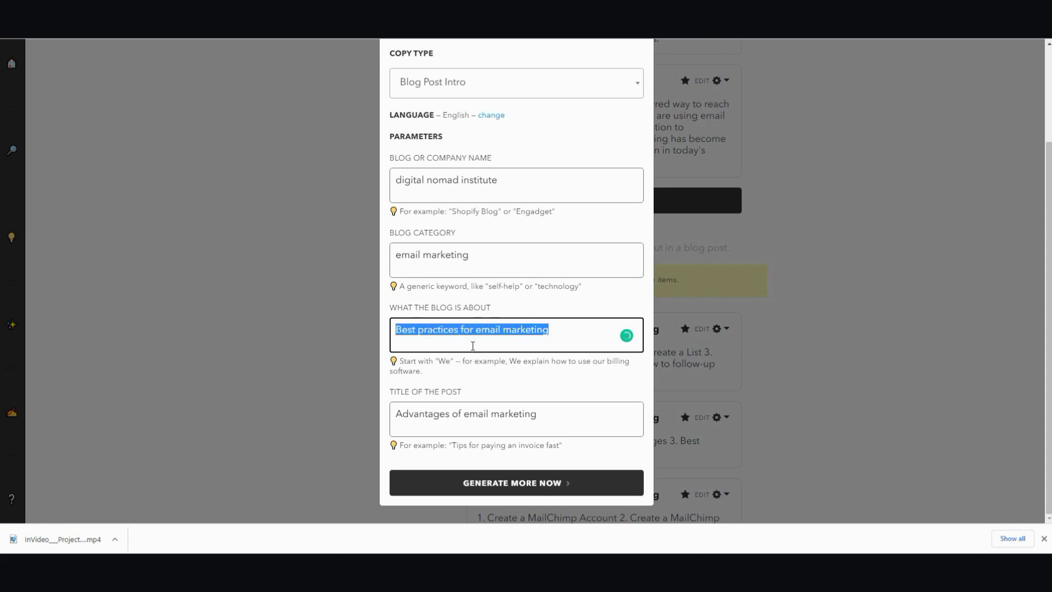
key("ctrl+c")
Step: Replace the title of the post with "Best practices for email marketing" and generate the new intros
triple_click(513, 411)
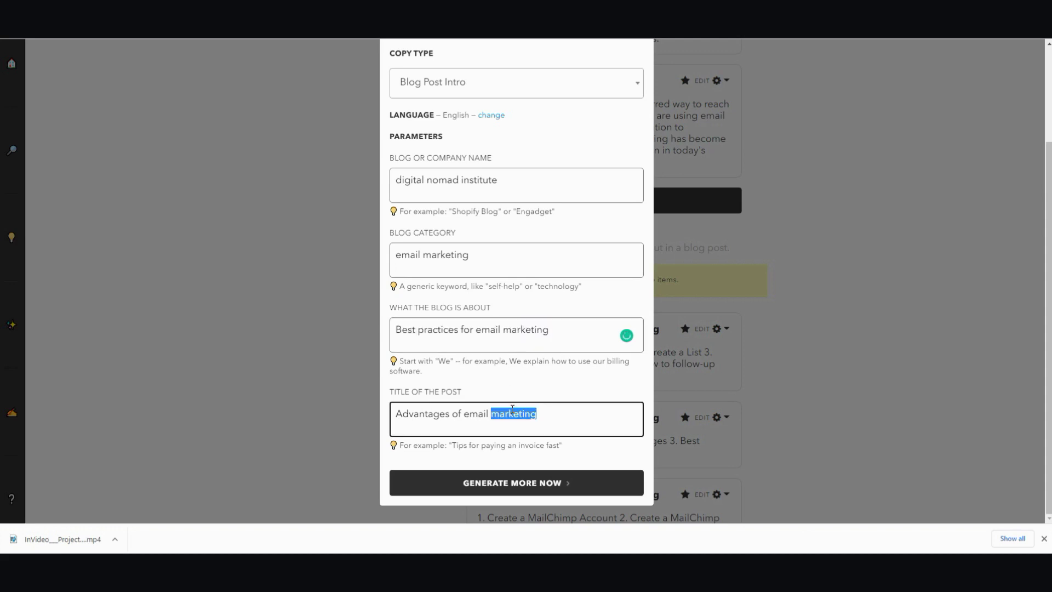
key("ctrl+v")
left_click(518, 482)
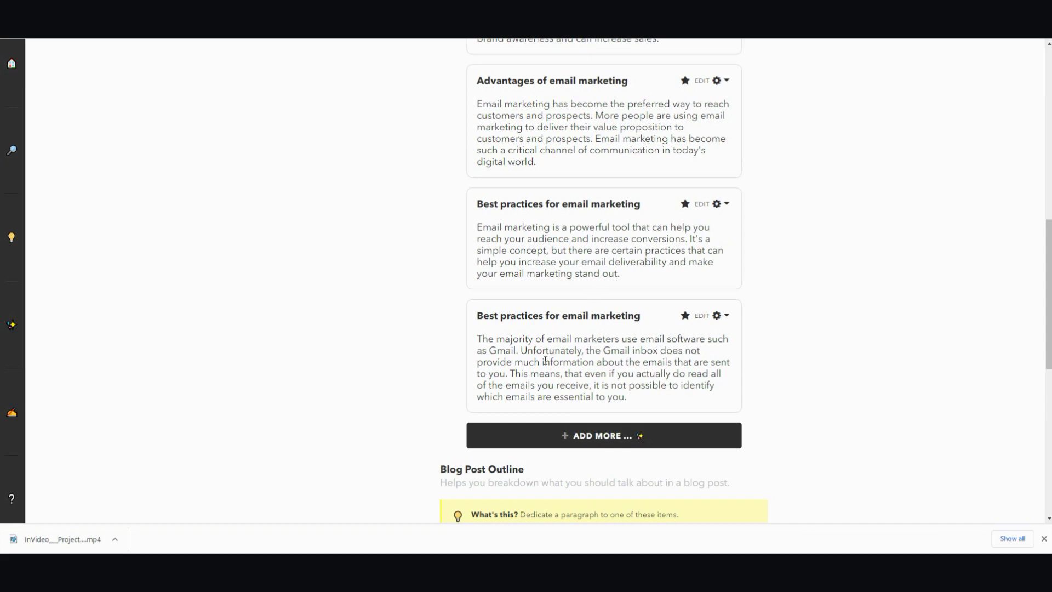
Step: Copy the first "Best practices for email marketing" intro to the end of the Word Counter text, with its title as a heading
left_click_drag(619, 273, 477, 229)
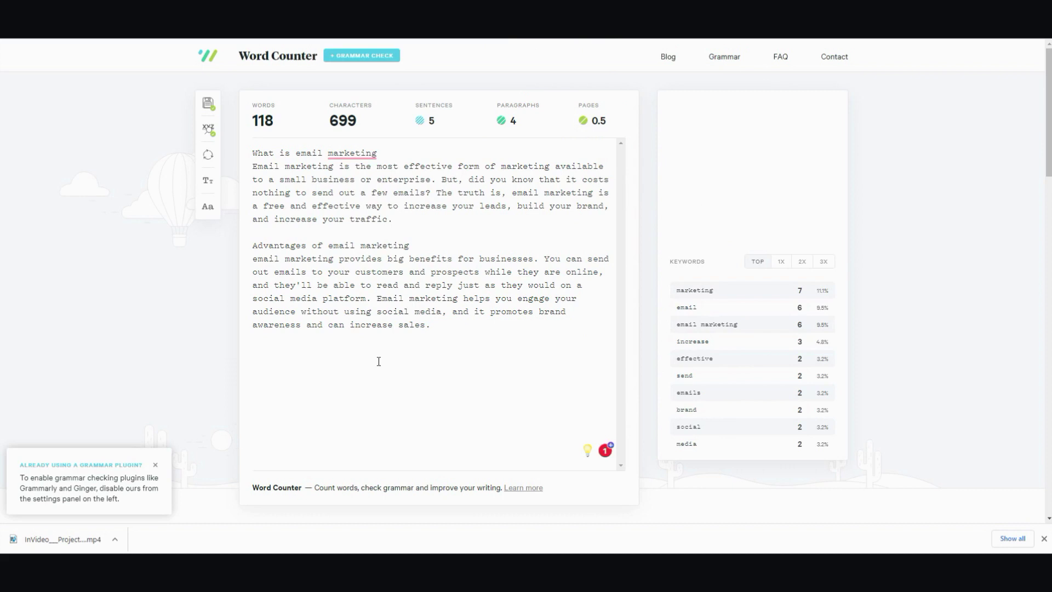
key("ctrl+v")
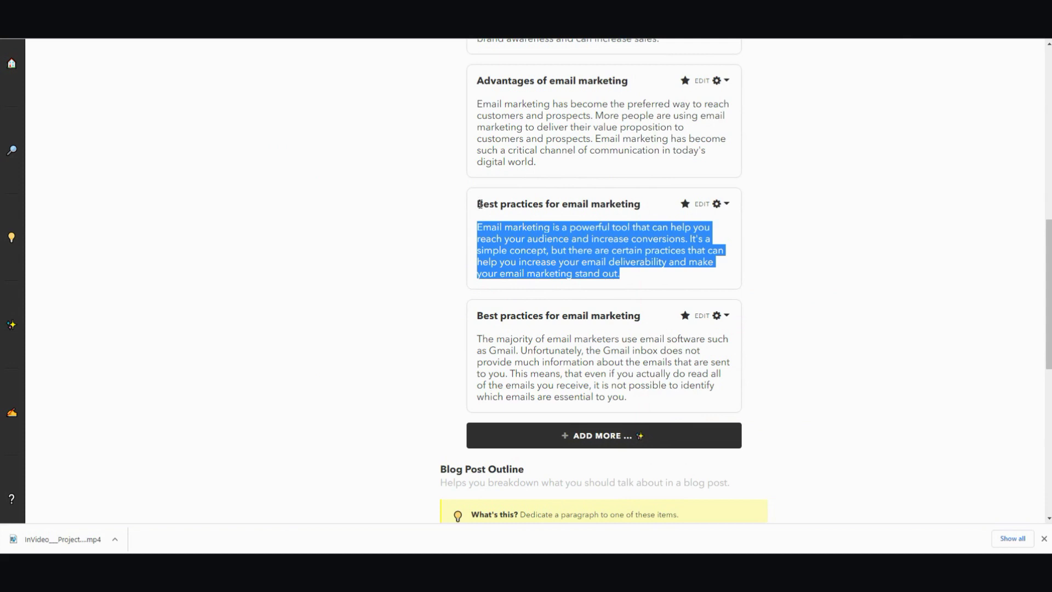
left_click_drag(480, 204, 642, 205)
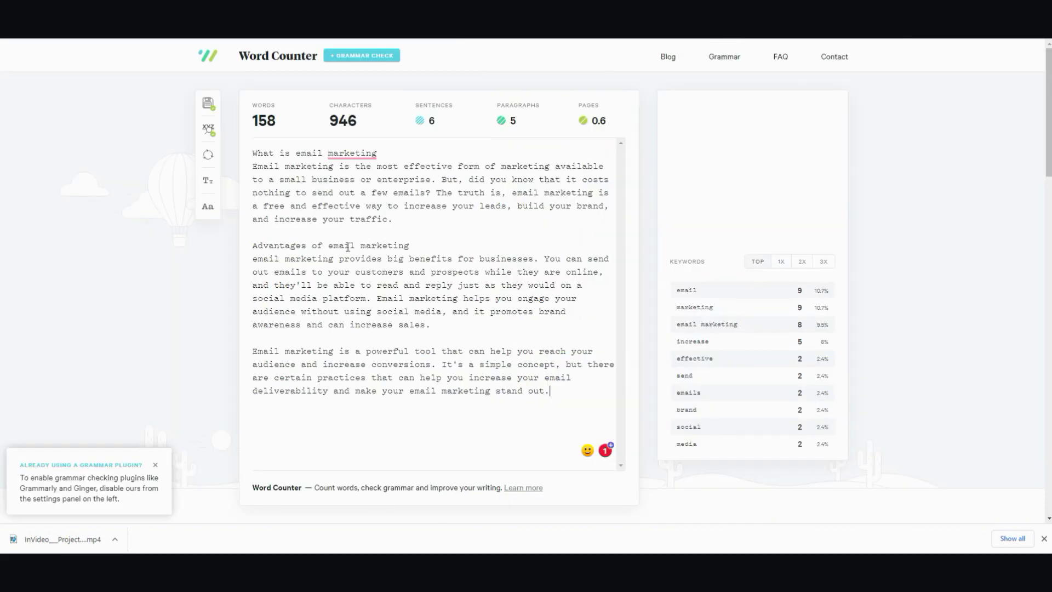
left_click(269, 339)
key("Return")
key("ctrl+v")
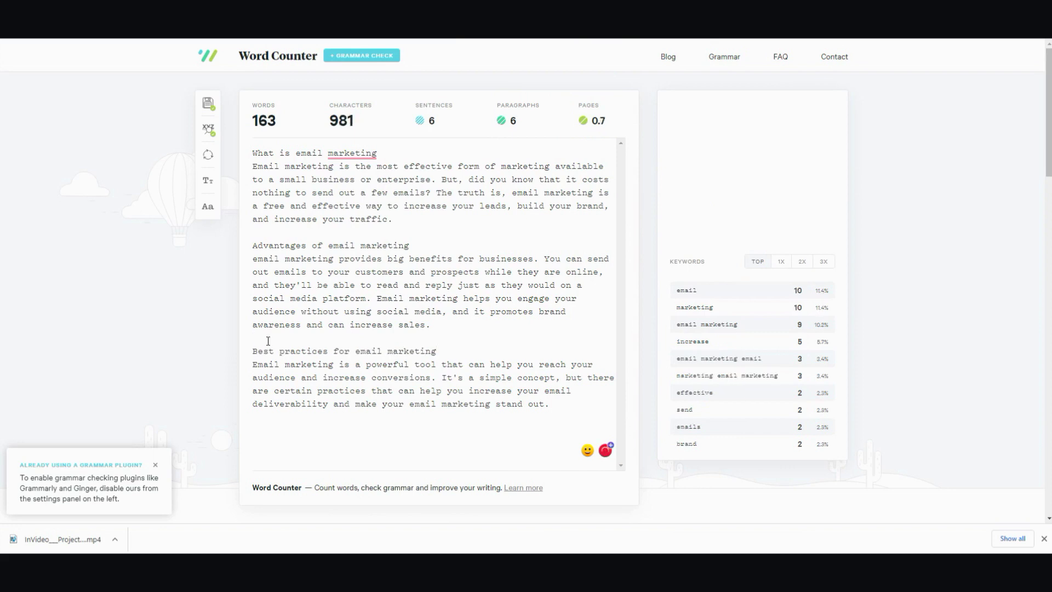
Step: Leave blank space after the last Word Counter paragraph and return to the nichesss blog plan
key("ctrl+End")
key("Return")
key("Return")
key("ctrl+Tab")
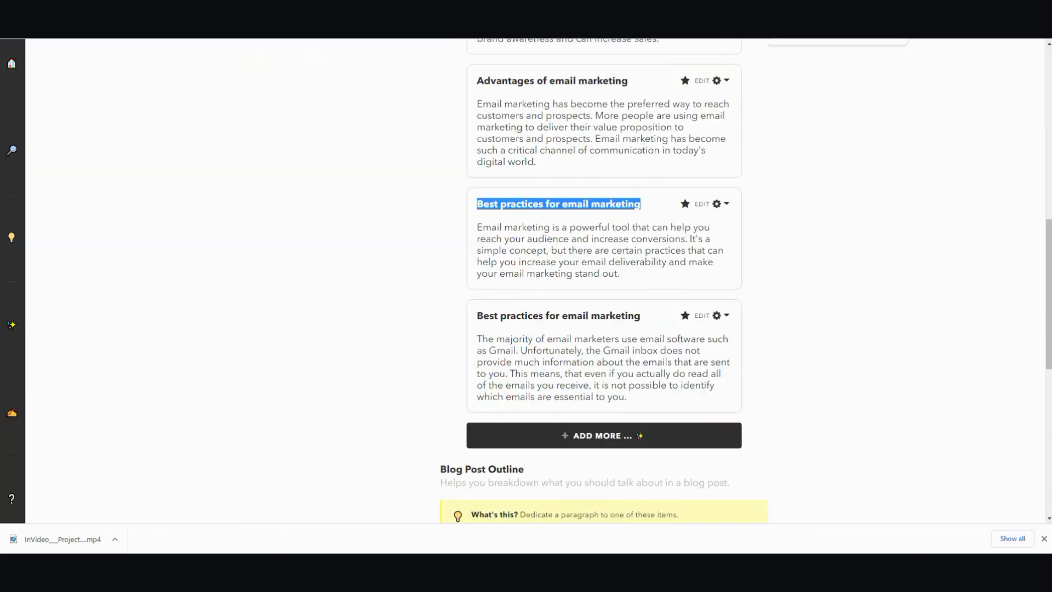
Step: Start adding more suggestions to the blog plan with Blog Post Intro as the copy type
scroll(564, 294, "down", 2)
scroll(556, 332, "down", 6)
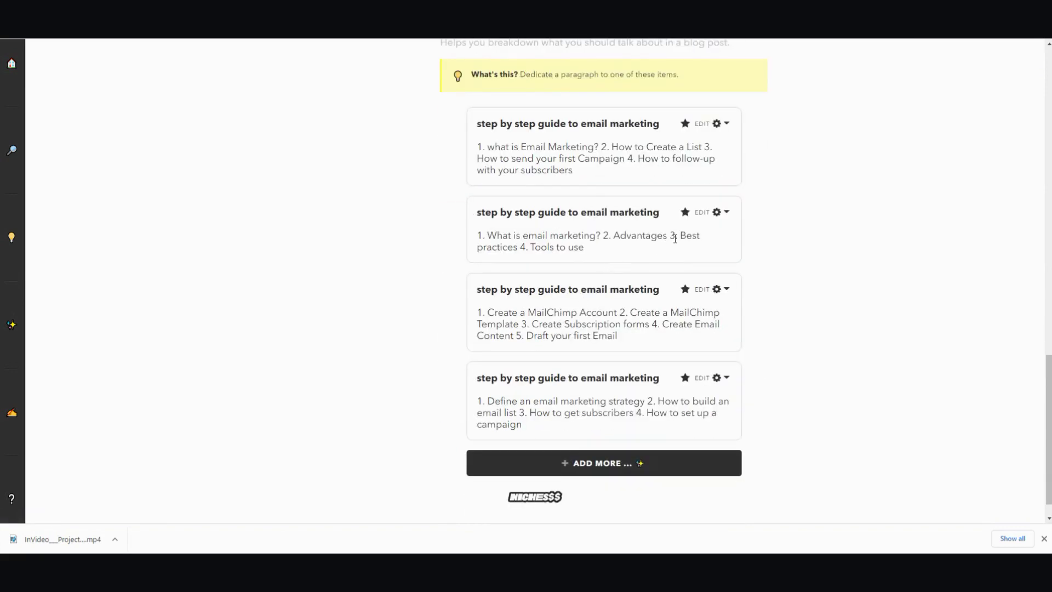
left_click_drag(585, 248, 531, 247)
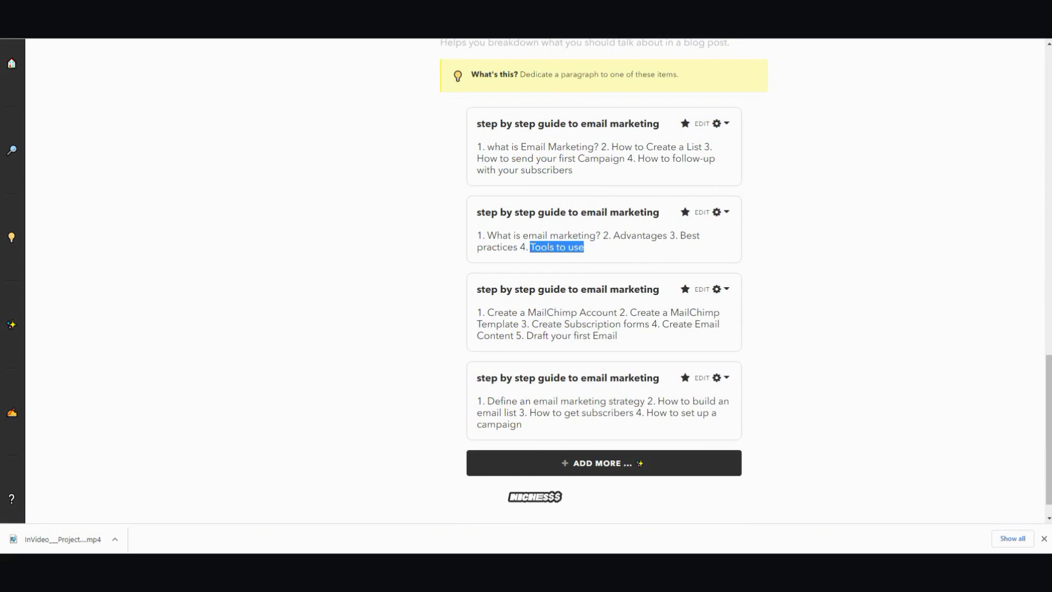
scroll(622, 159, "up", 3)
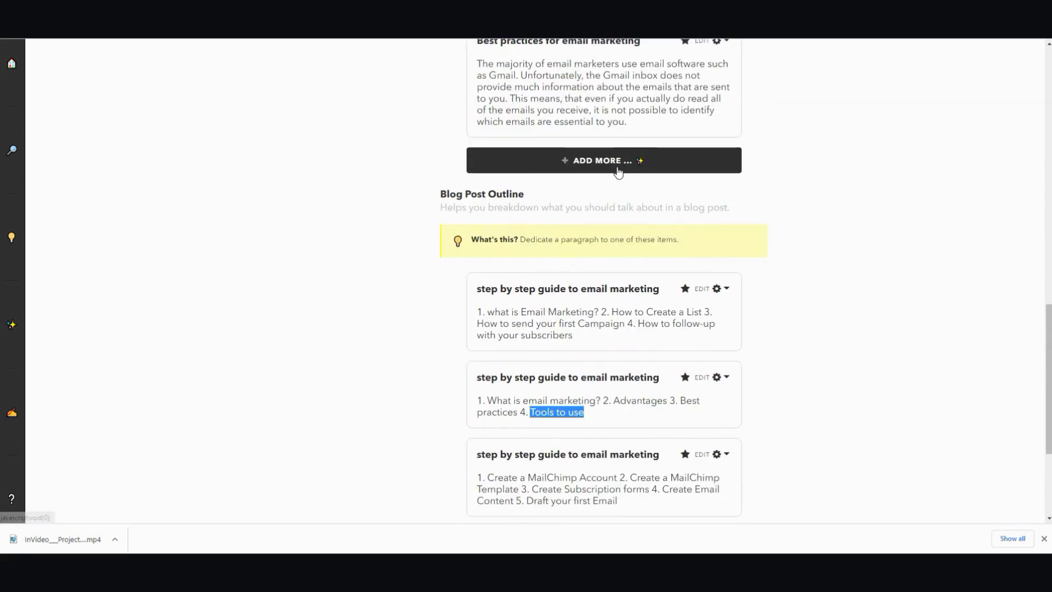
left_click(617, 161)
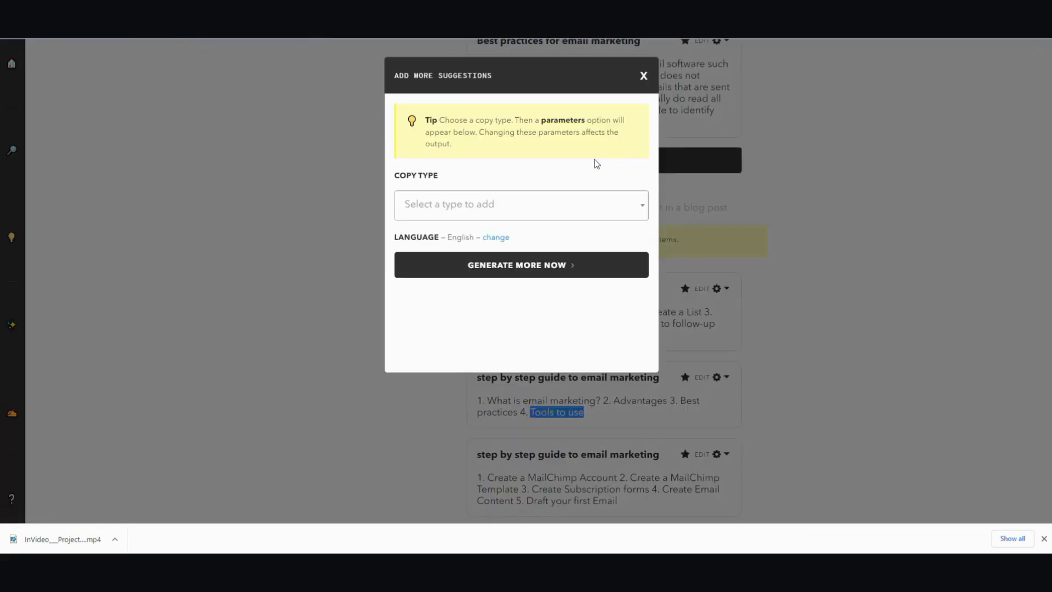
left_click(463, 221)
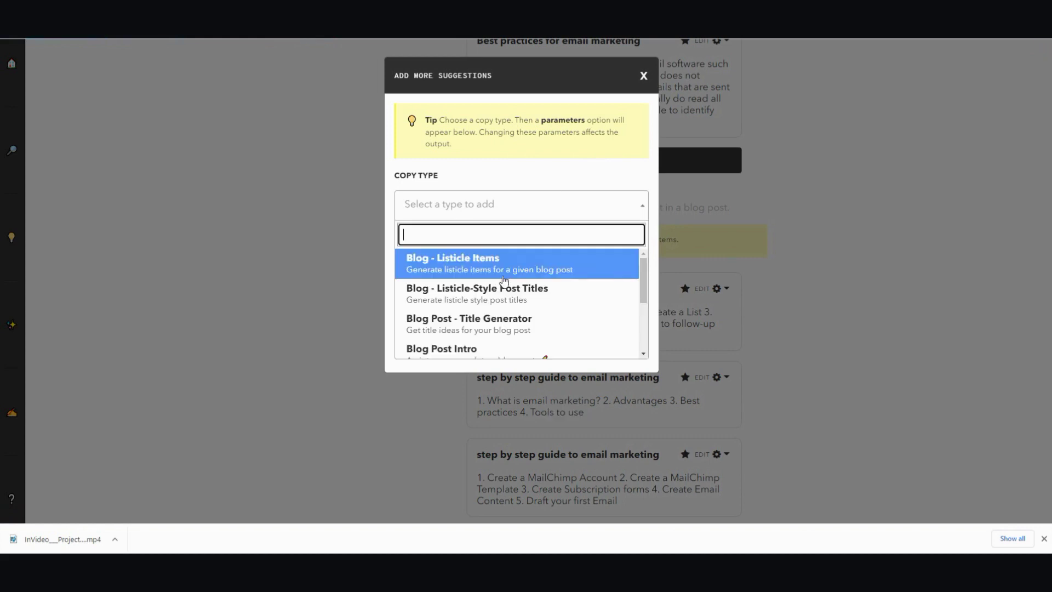
scroll(505, 283, "down", 3)
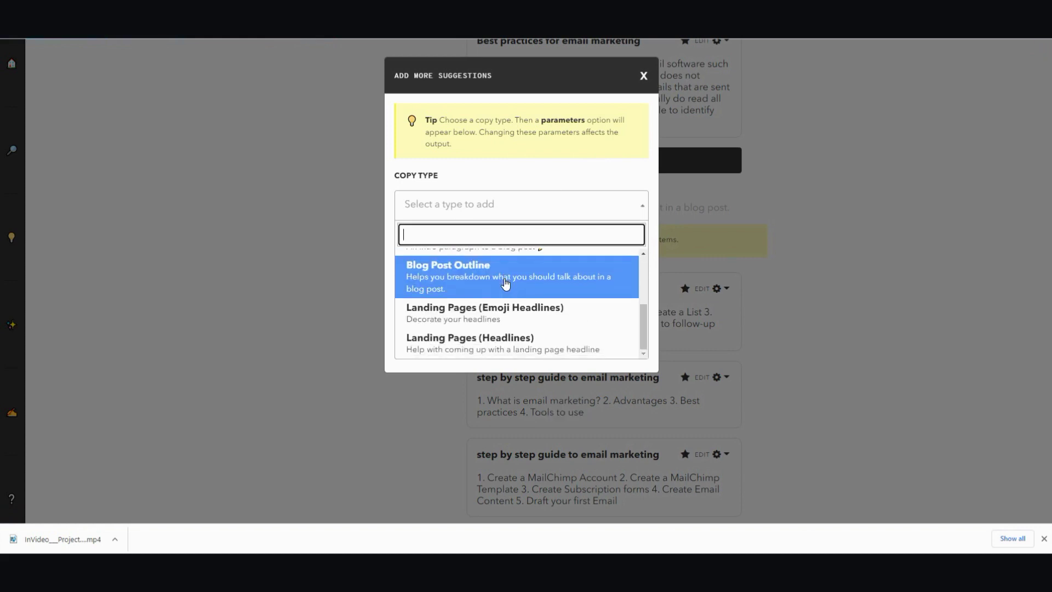
scroll(504, 287, "up", 2)
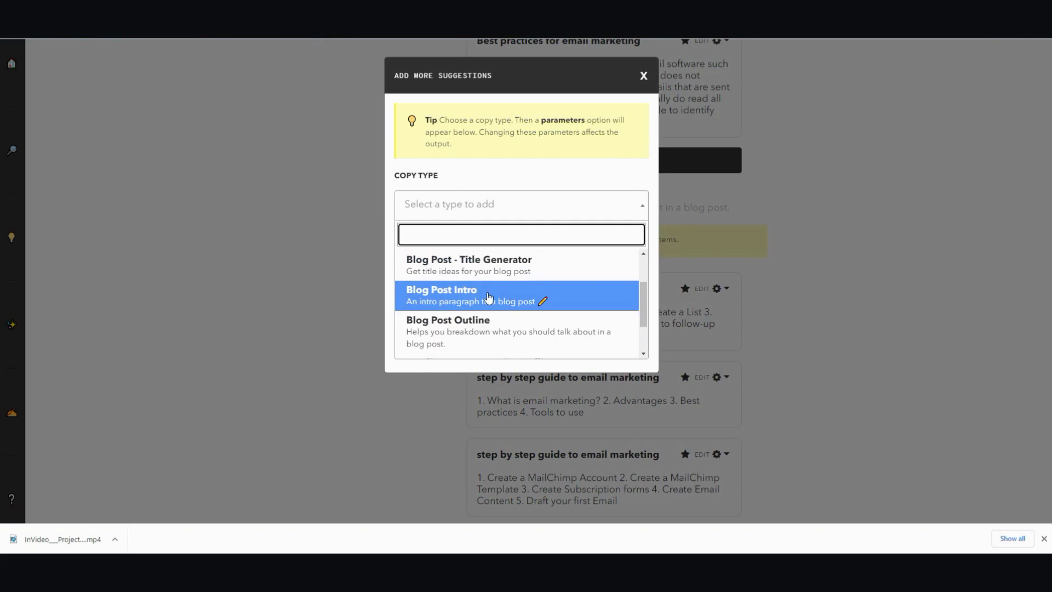
left_click(491, 296)
Step: Set both what the blog is about and the title of the post to "Tools to use for email marketing" and generate the new intros
scroll(477, 303, "down", 2)
left_click_drag(461, 342, 387, 348)
type("Tools to use for email marketing")
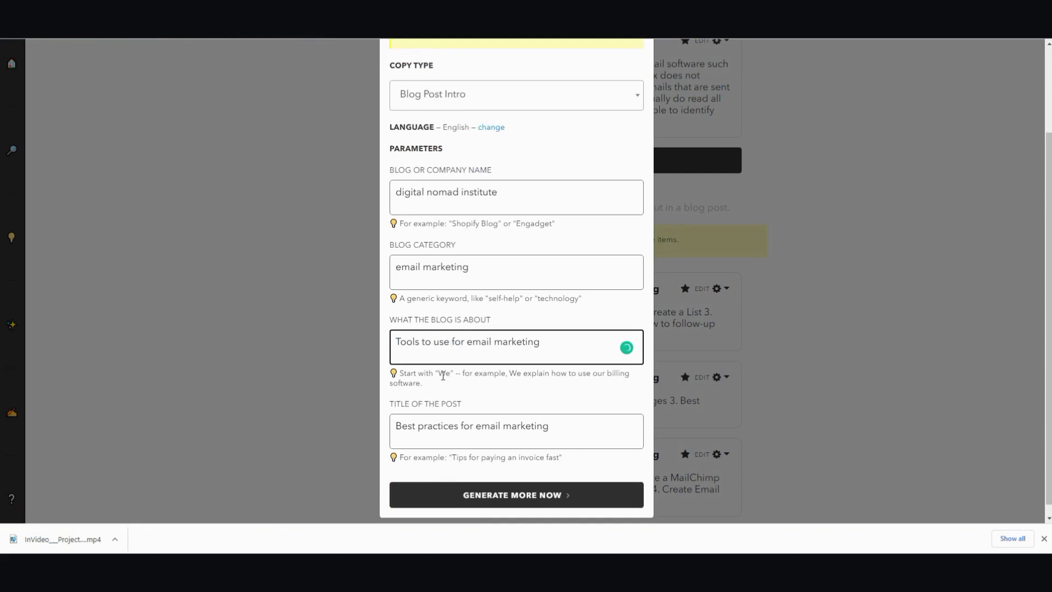
triple_click(483, 344)
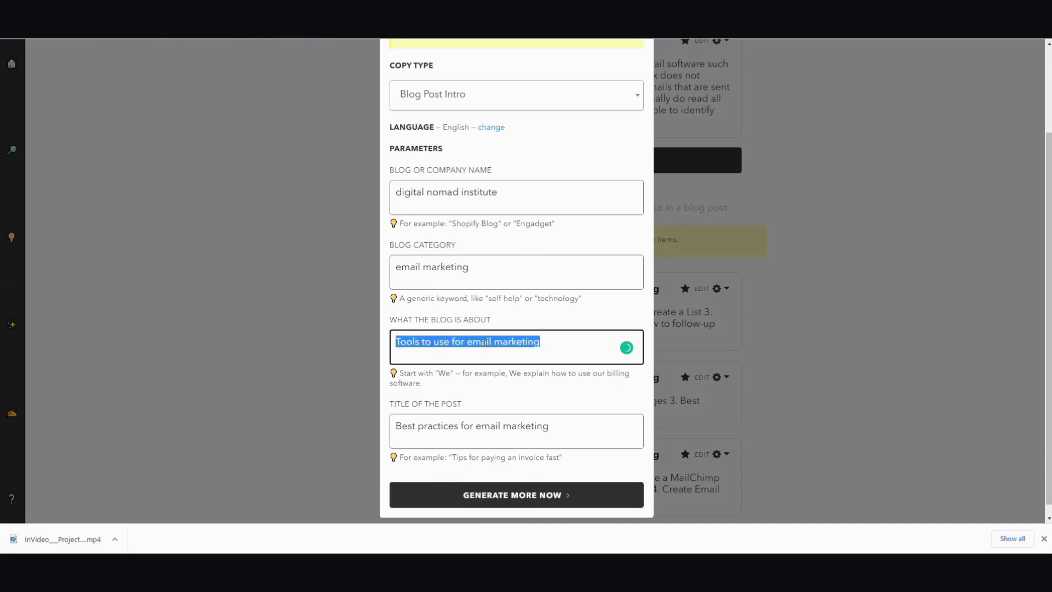
triple_click(470, 430)
key("ctrl+v")
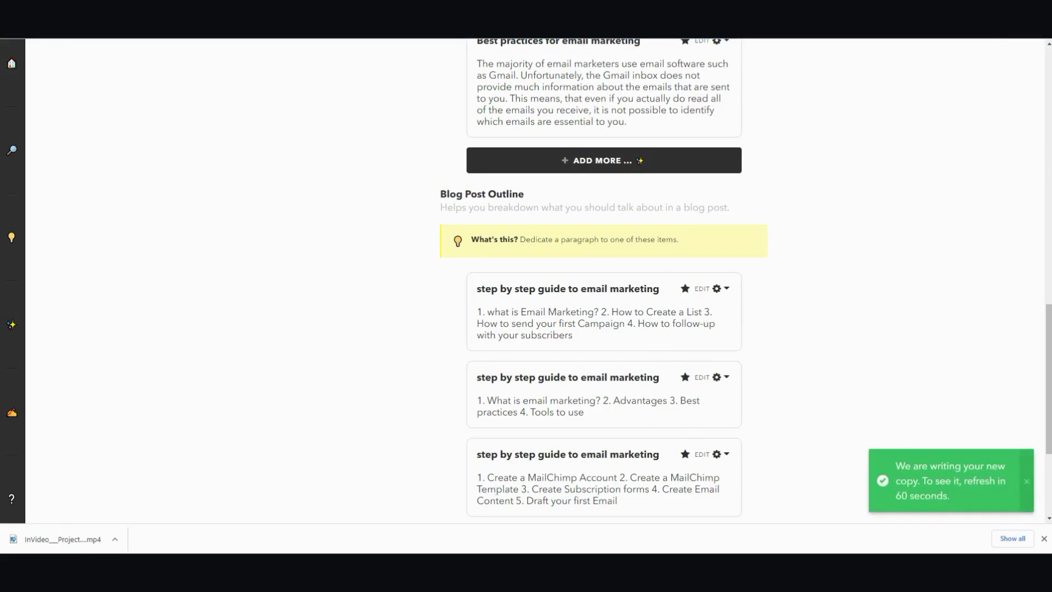
key("F5")
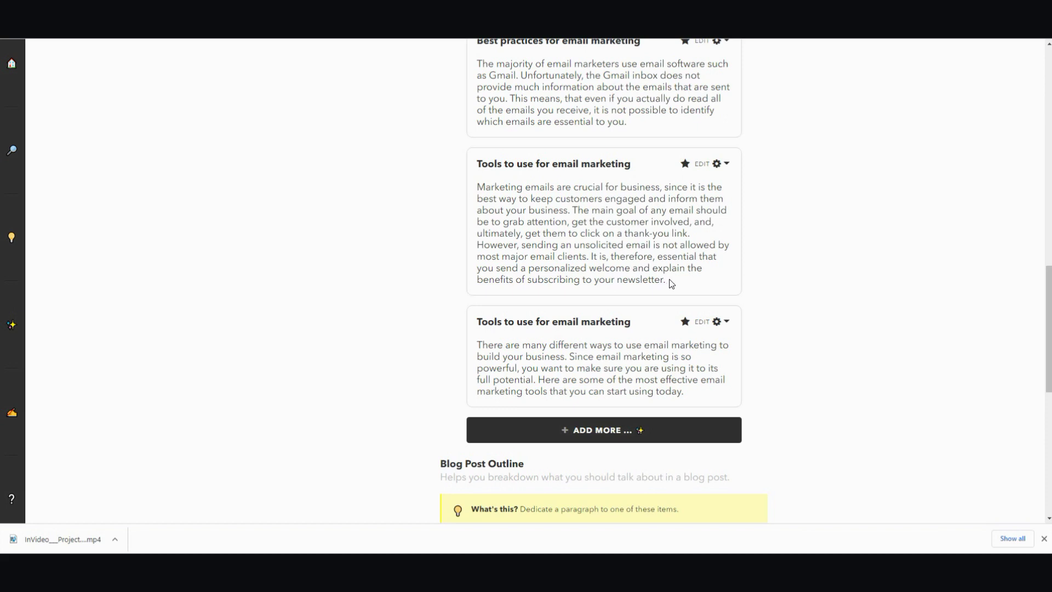
Step: Copy the first "Tools to use for email marketing" intro to the end of the Word Counter text
left_click_drag(673, 282, 483, 178)
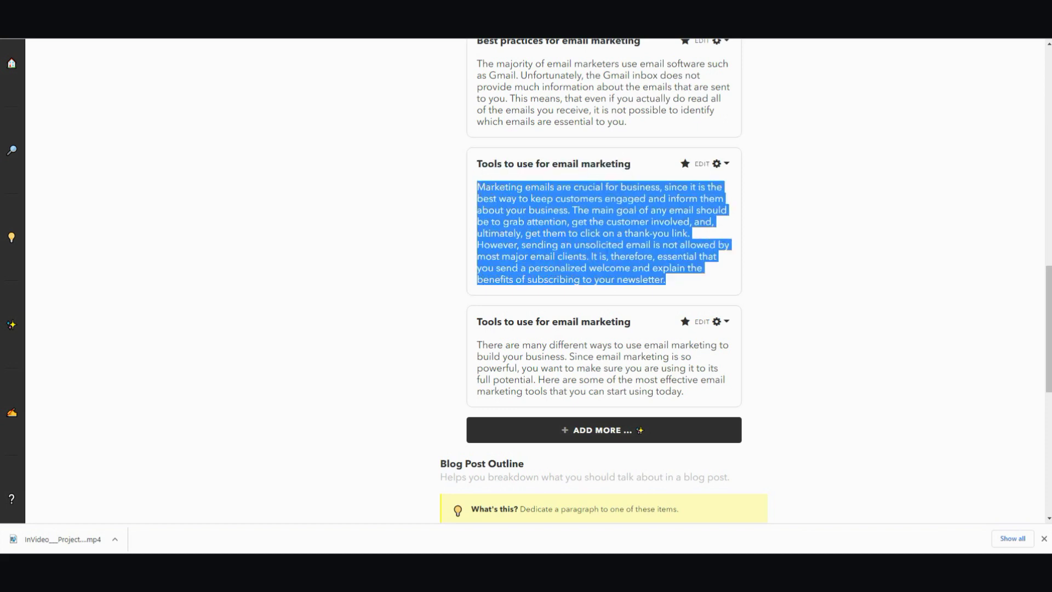
key("ctrl+c")
key("ctrl+Tab")
key("ctrl+v")
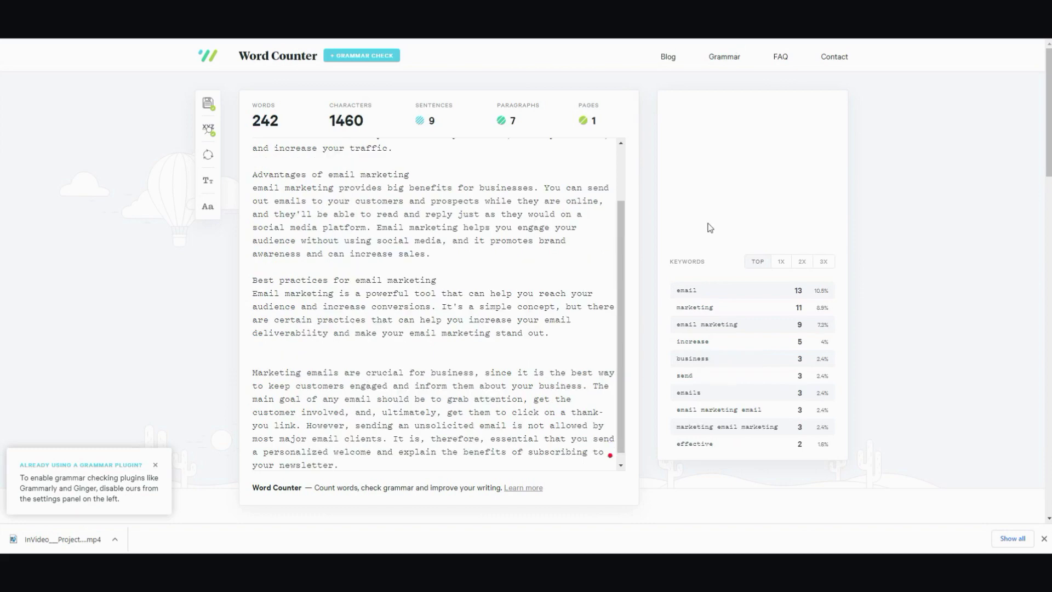
Step: Copy that intro's title from nichesss and insert it as a heading above the last Word Counter paragraph
key("ctrl+shift+Tab")
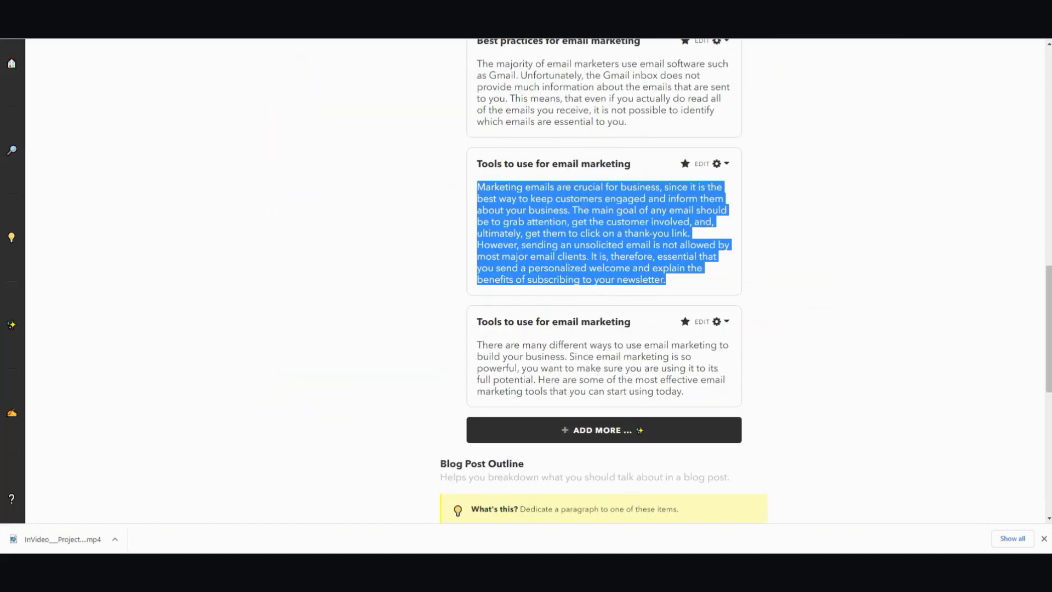
left_click_drag(631, 164, 478, 164)
key("ctrl+Tab")
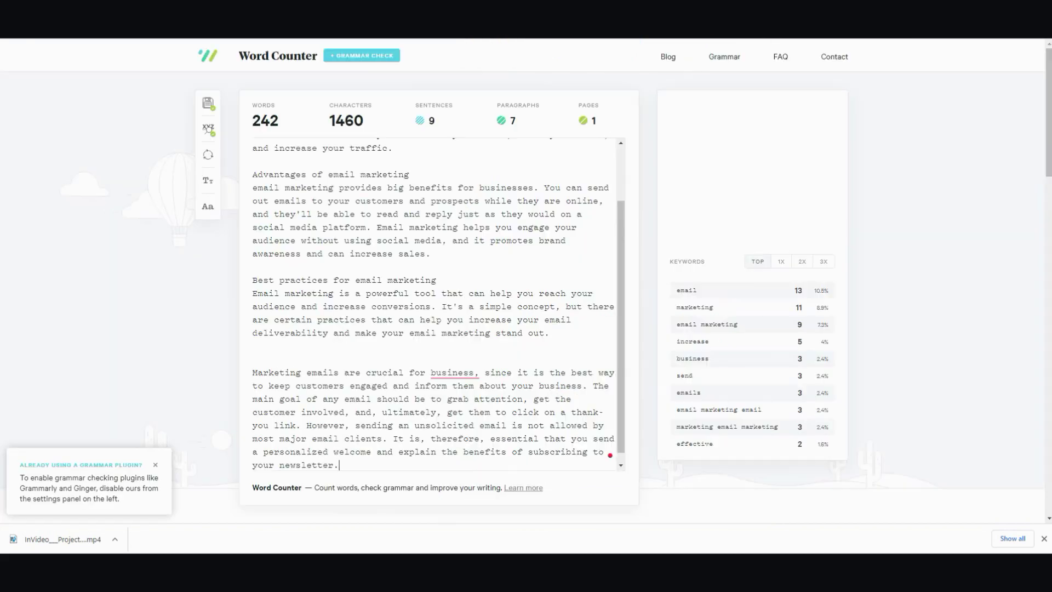
left_click(282, 353)
key("ctrl+v")
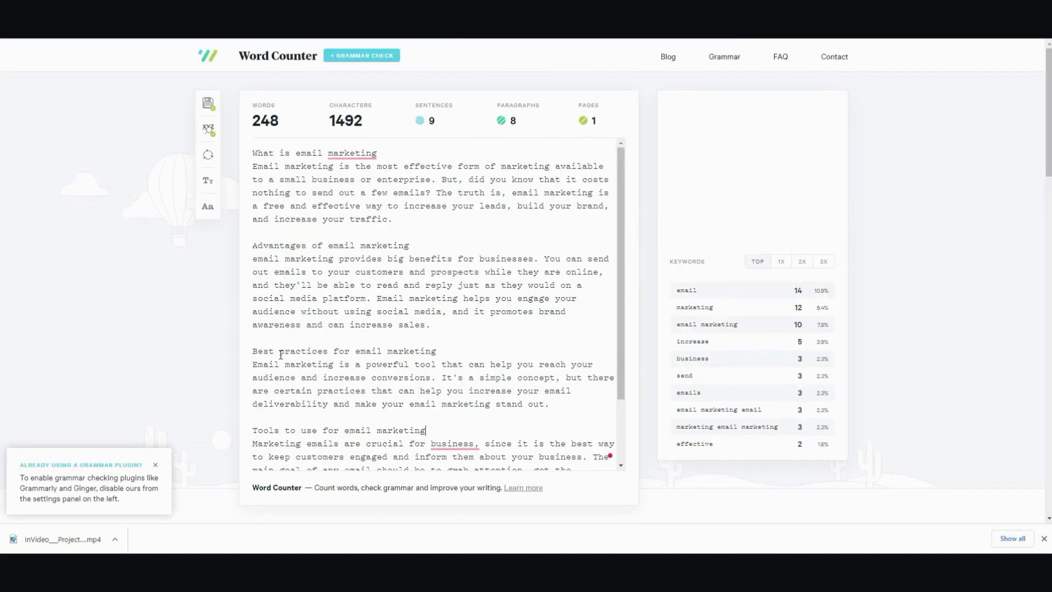
Step: Accept the grammar corrections that add a question mark to "What is email marketing" and remove the comma after "business" in the last section
scroll(478, 419, "down", 3)
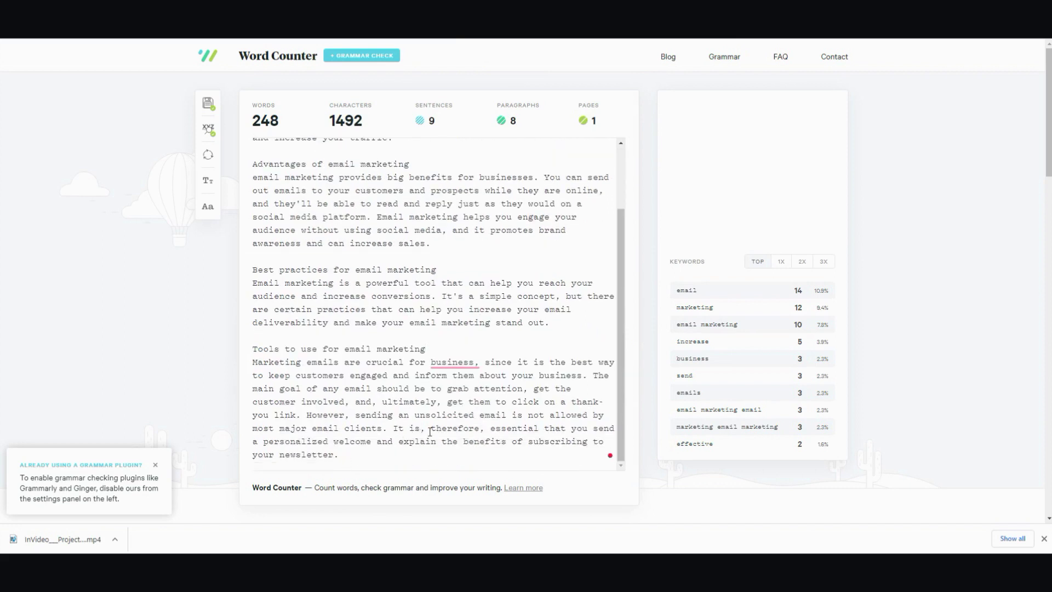
scroll(431, 432, "up", 3)
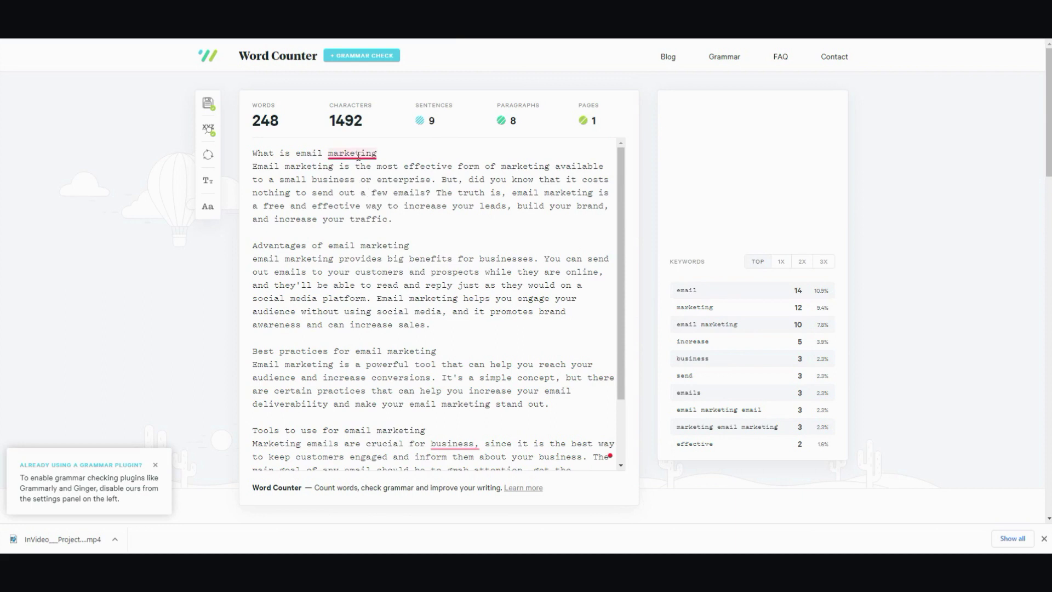
mouse_move(359, 156)
left_click(362, 184)
scroll(405, 288, "down", 3)
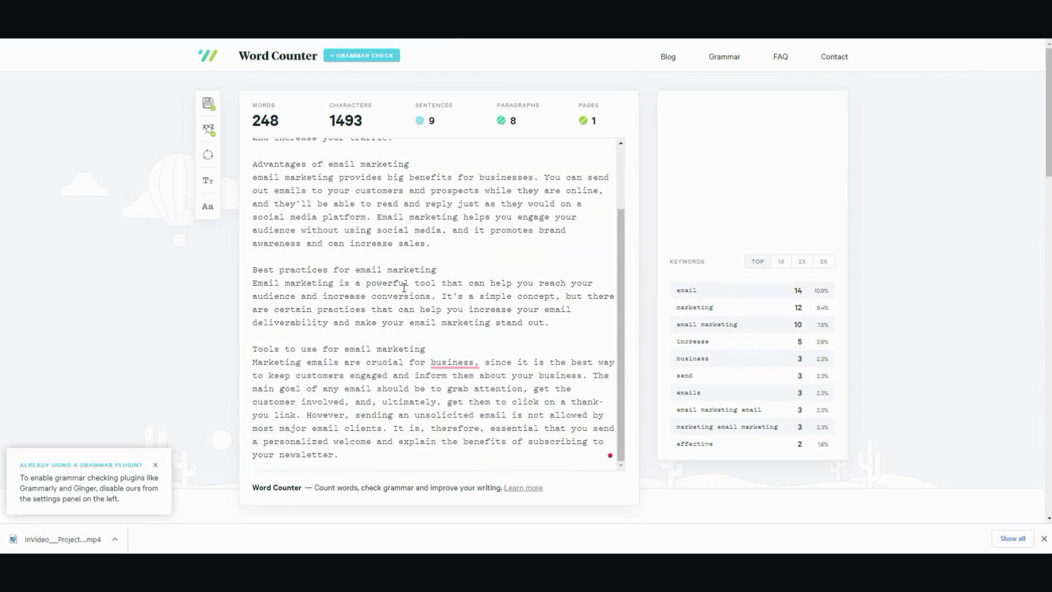
mouse_move(452, 363)
left_click(455, 383)
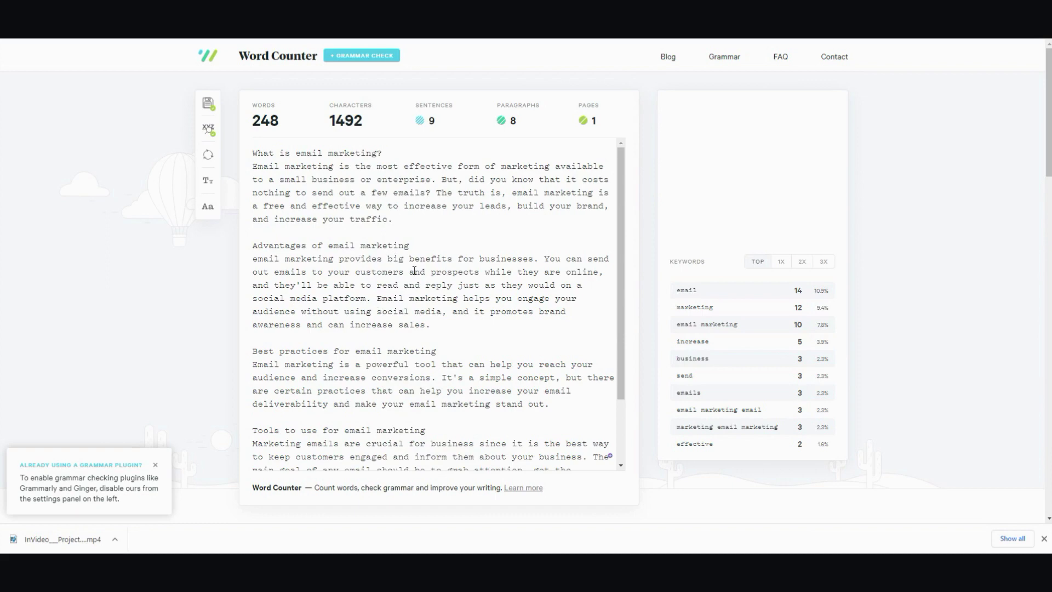
scroll(360, 185, "down", 5)
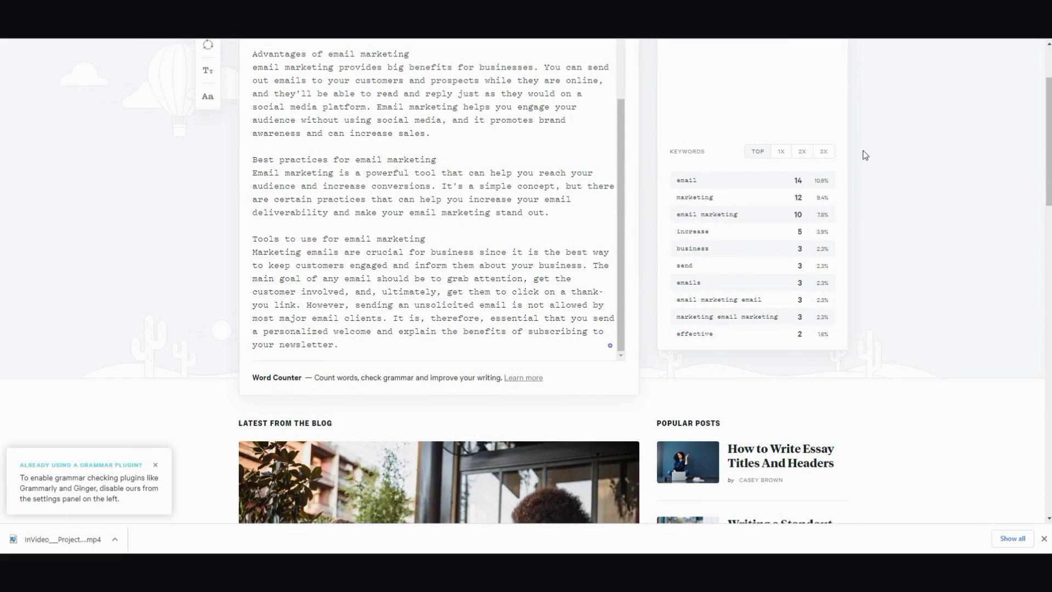
scroll(519, 207, "up", 2)
scroll(509, 207, "up", 2)
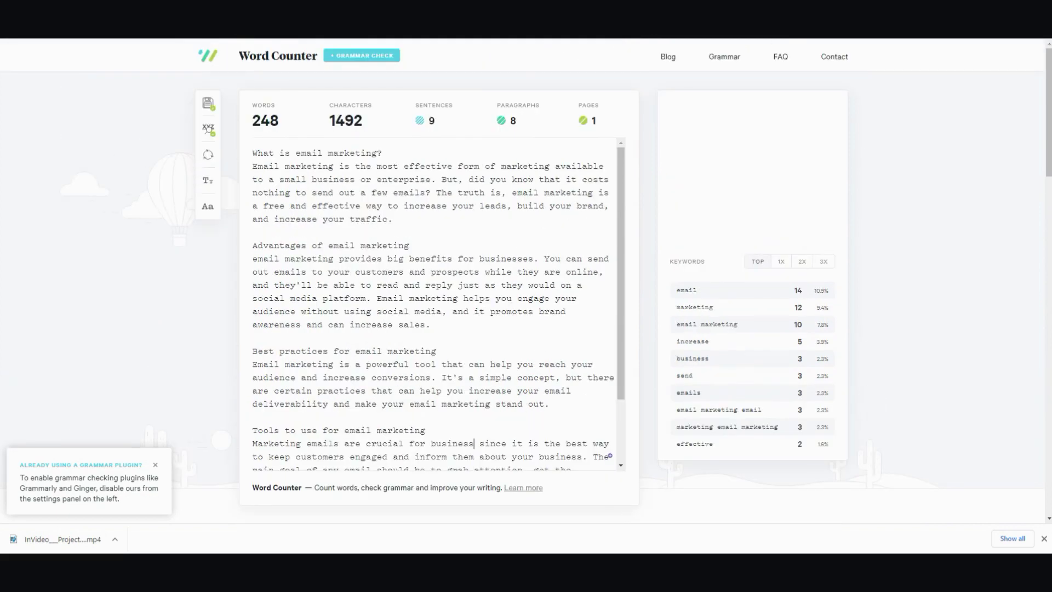
Step: Switch back to the nichesss blog plan and open the nichesss home dashboard
key("ctrl+Tab")
scroll(760, 186, "up", 8)
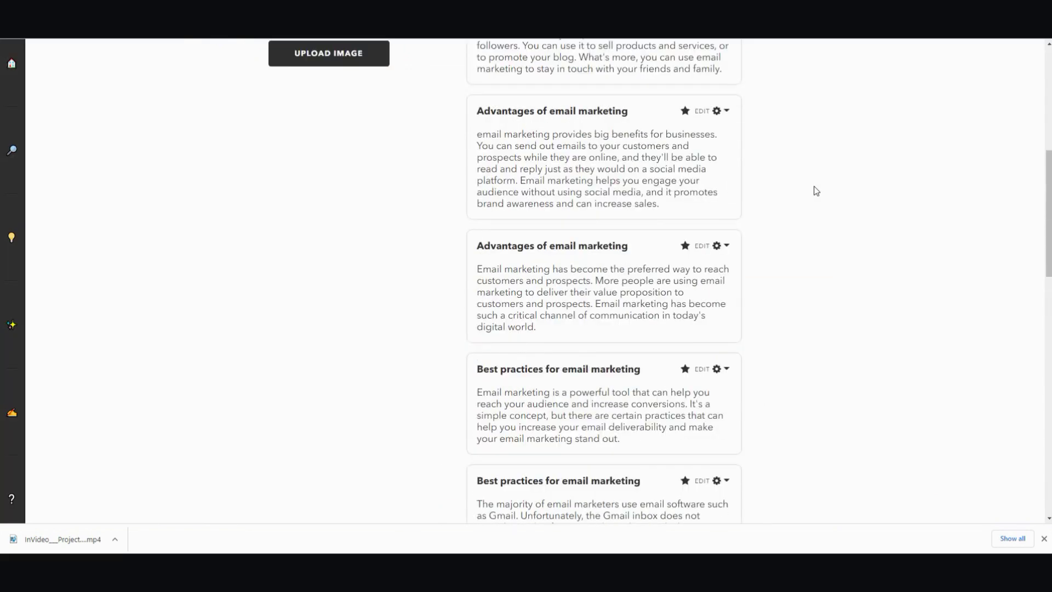
scroll(817, 191, "up", 5)
scroll(816, 191, "up", 1)
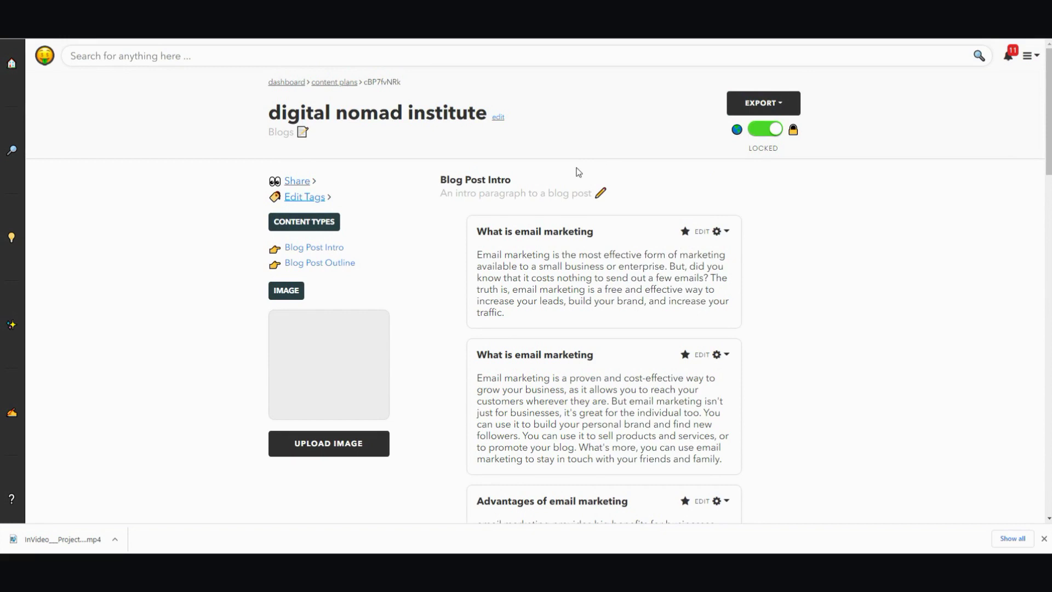
left_click(12, 66)
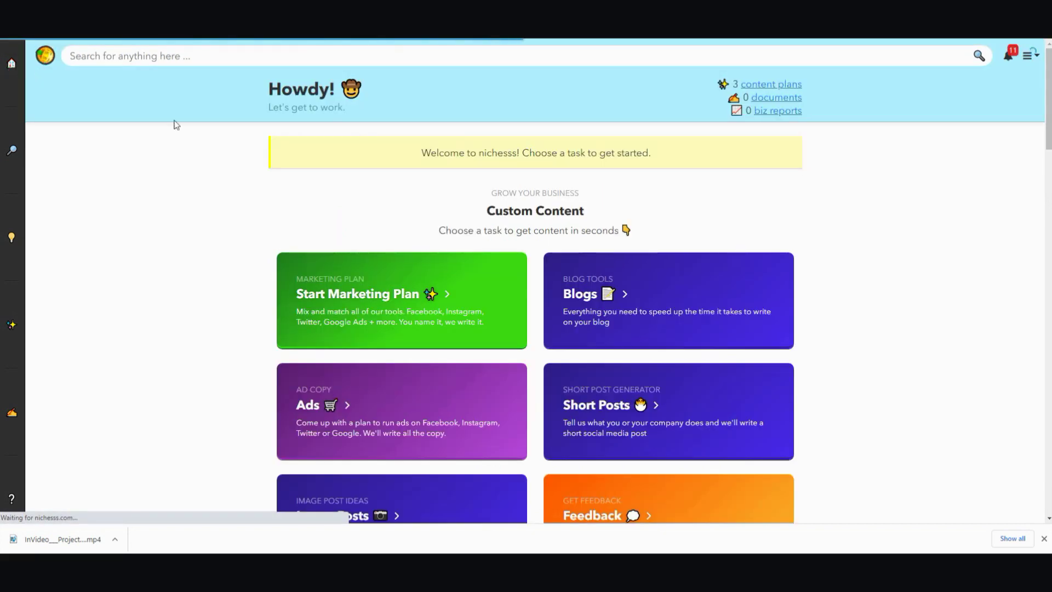
Step: Open the "Write a document" tool under AI Assisted Docs on the dashboard
scroll(651, 201, "down", 10)
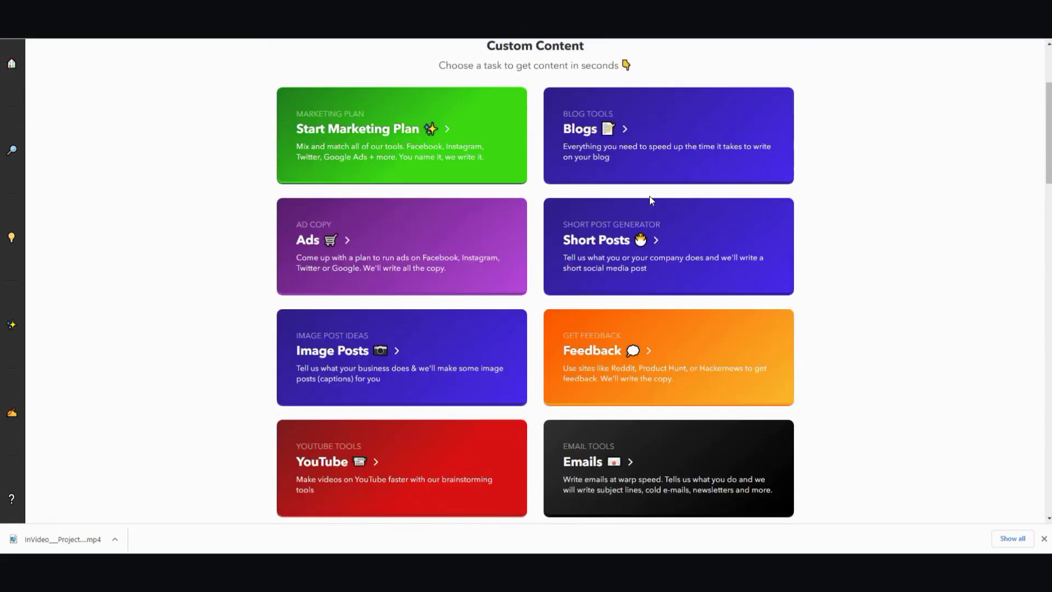
scroll(651, 203, "down", 5)
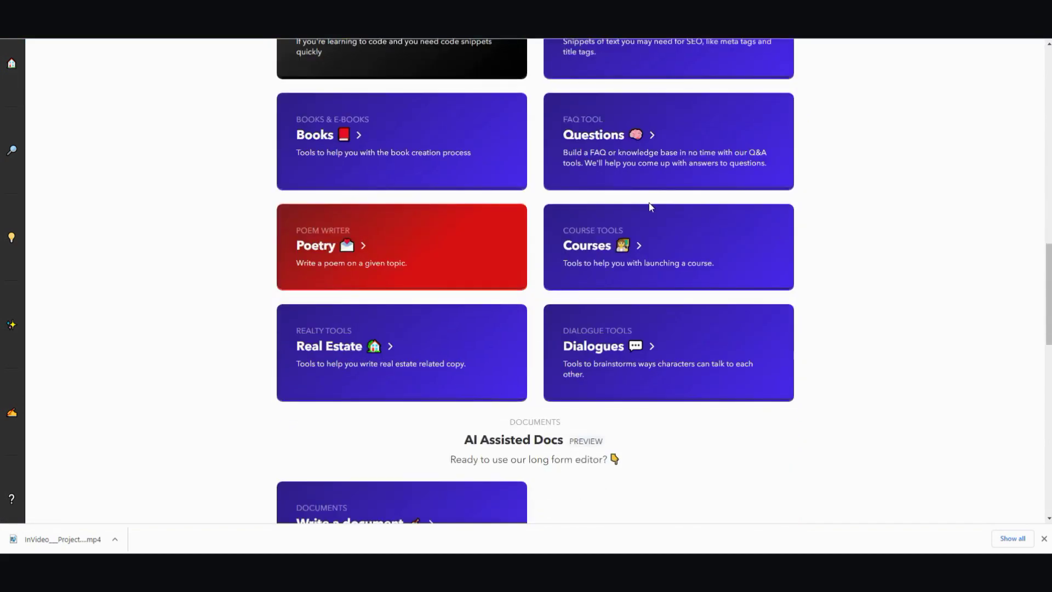
scroll(651, 206, "down", 4)
scroll(651, 207, "down", 1)
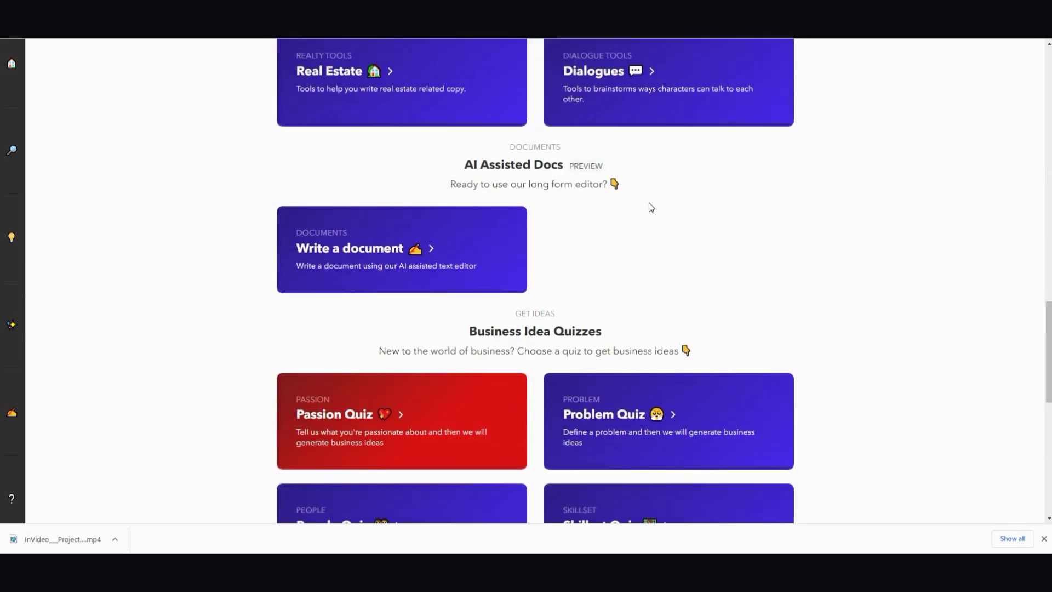
left_click(419, 255)
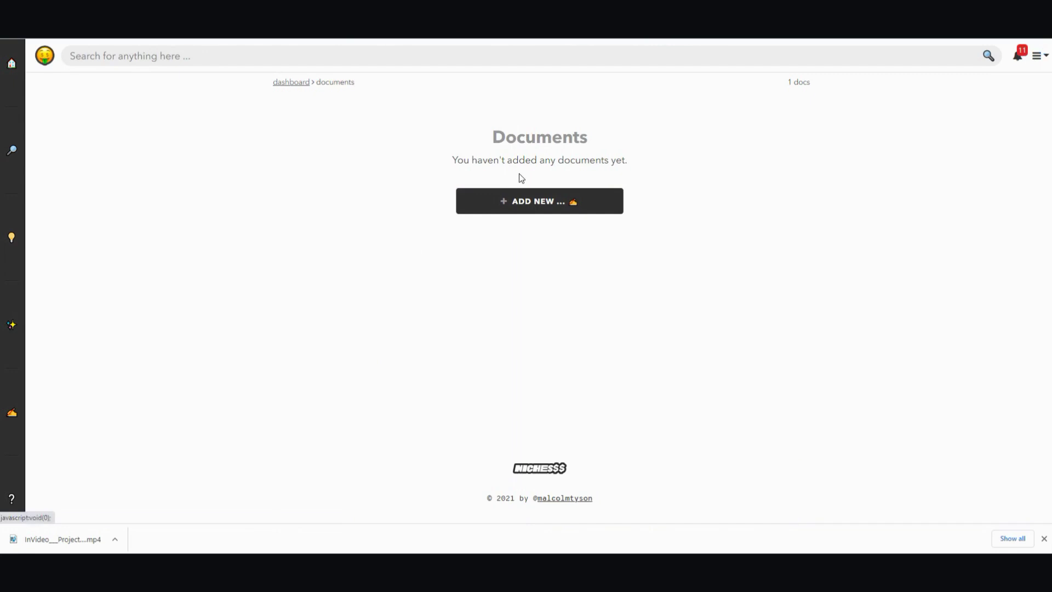
Step: Create a new document with the name "Test" and the description "test"
left_click(516, 203)
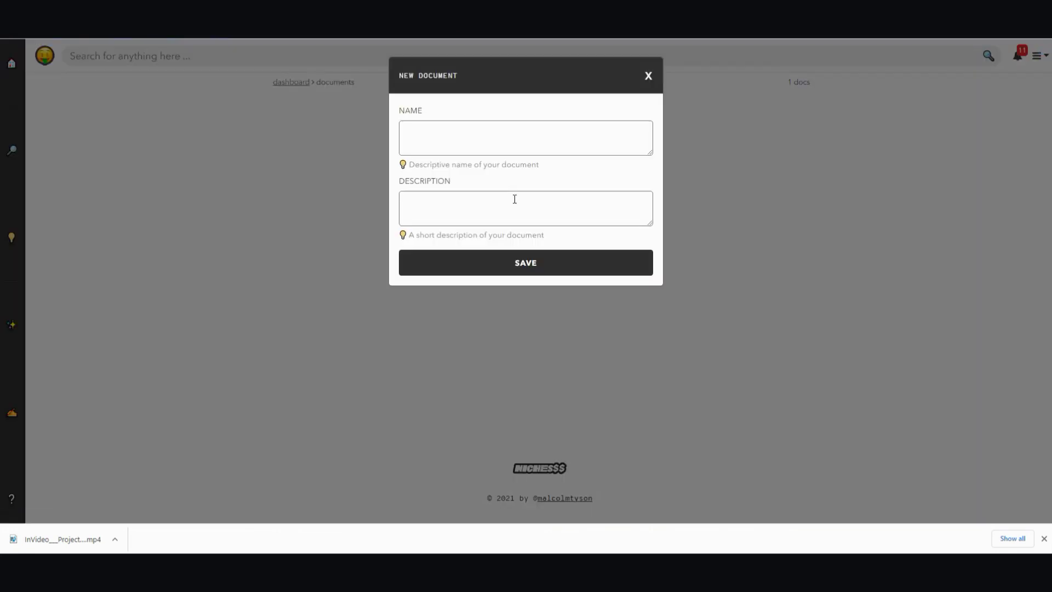
left_click(477, 135)
type("Test")
left_click(477, 219)
type("test")
left_click(492, 262)
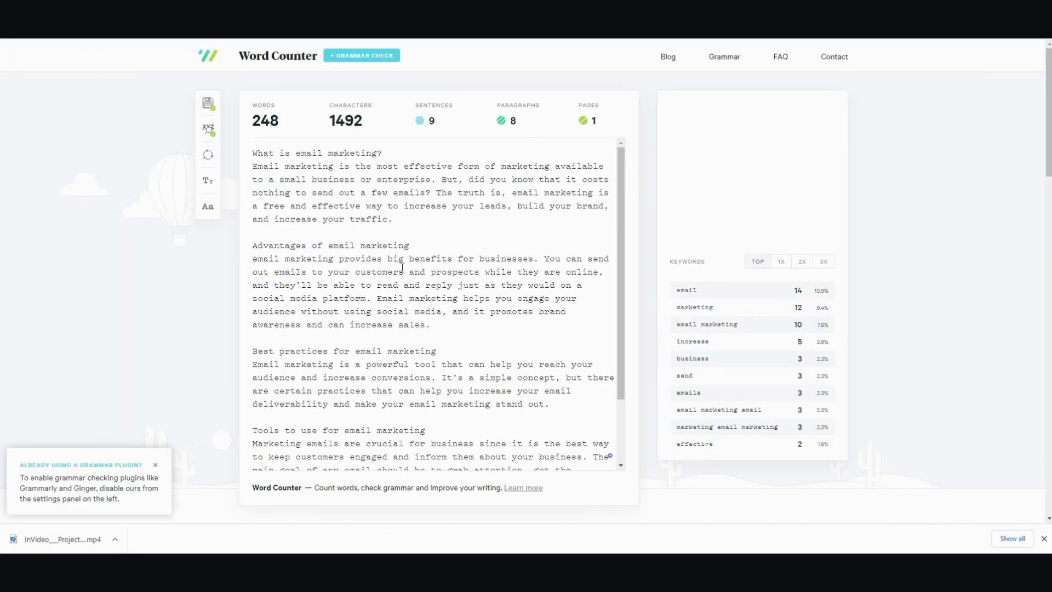
Step: Copy the whole email marketing article from Word Counter into the empty nichesss document
scroll(362, 455, "down", 3)
left_click_drag(362, 455, 246, 160)
key("ctrl+c")
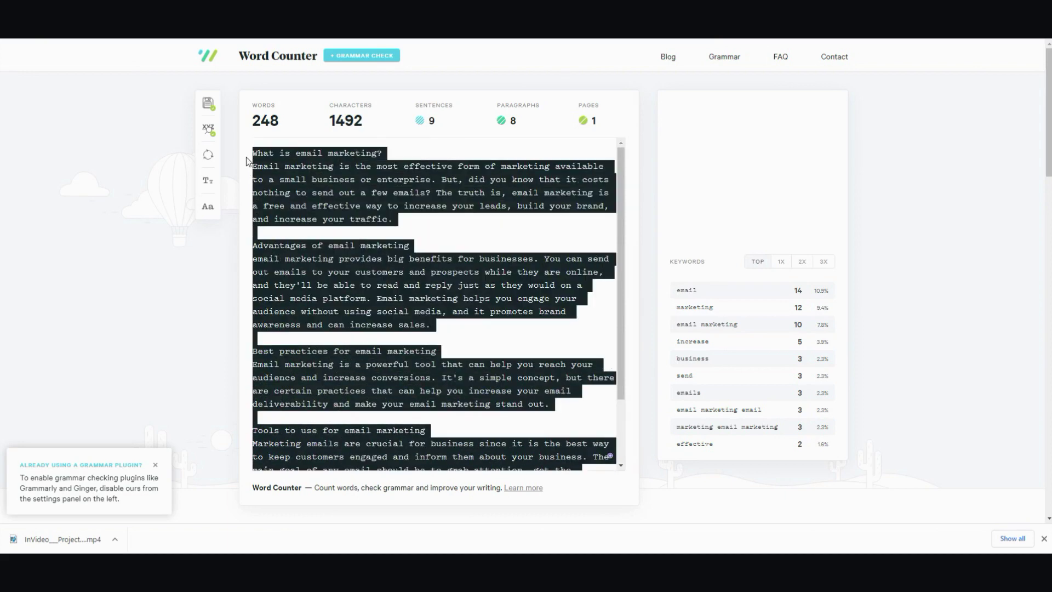
key("ctrl+Tab")
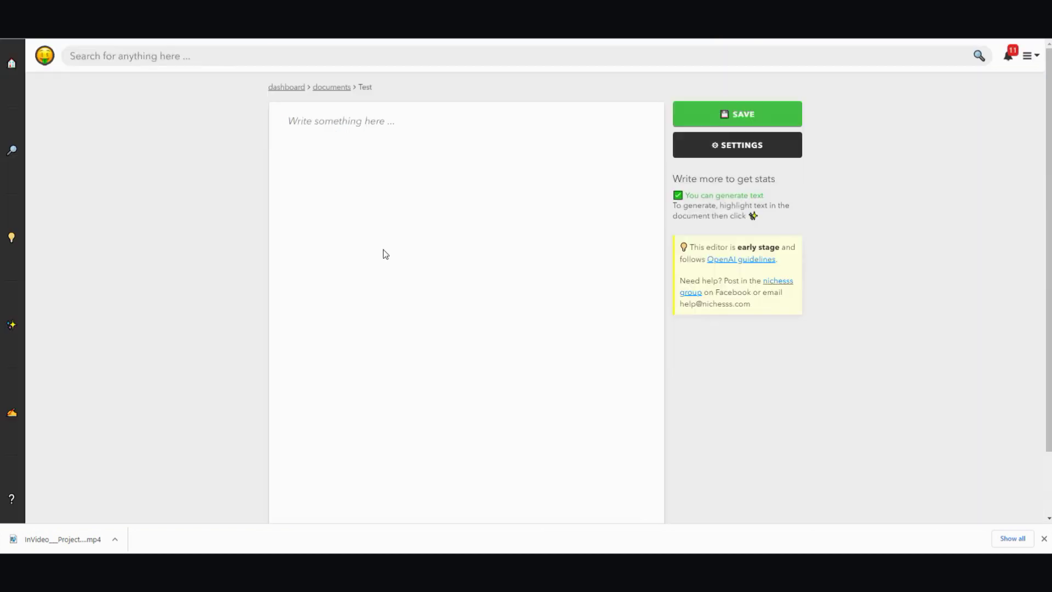
left_click(329, 128)
key("ctrl+v")
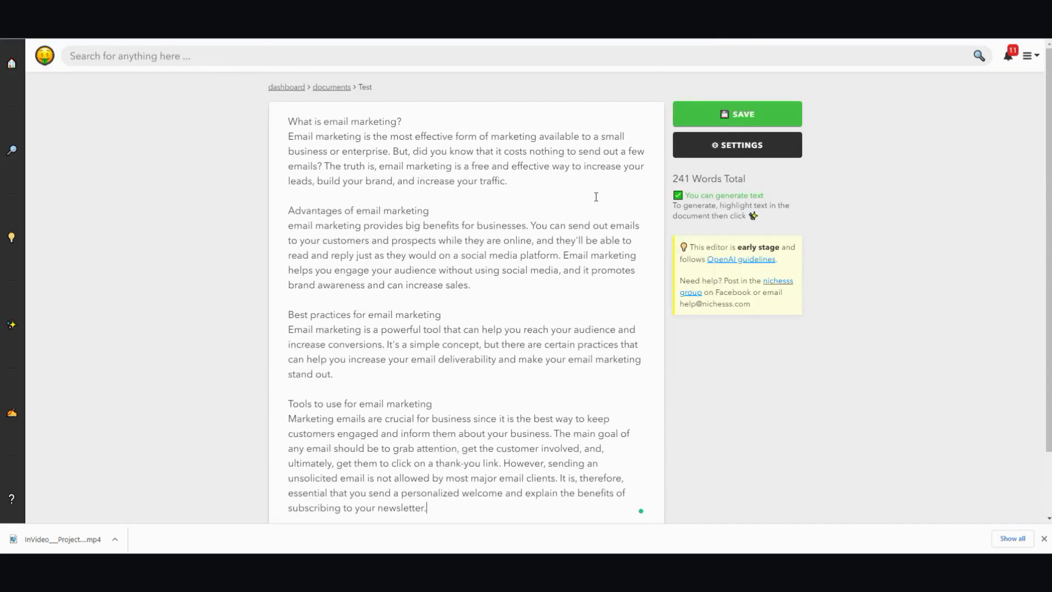
Step: Try to extend the "What is email marketing?" paragraph from its closing sentences, starting at "But, did you know", with the Autocomplete - Generic inline tool
left_click_drag(508, 182, 390, 151)
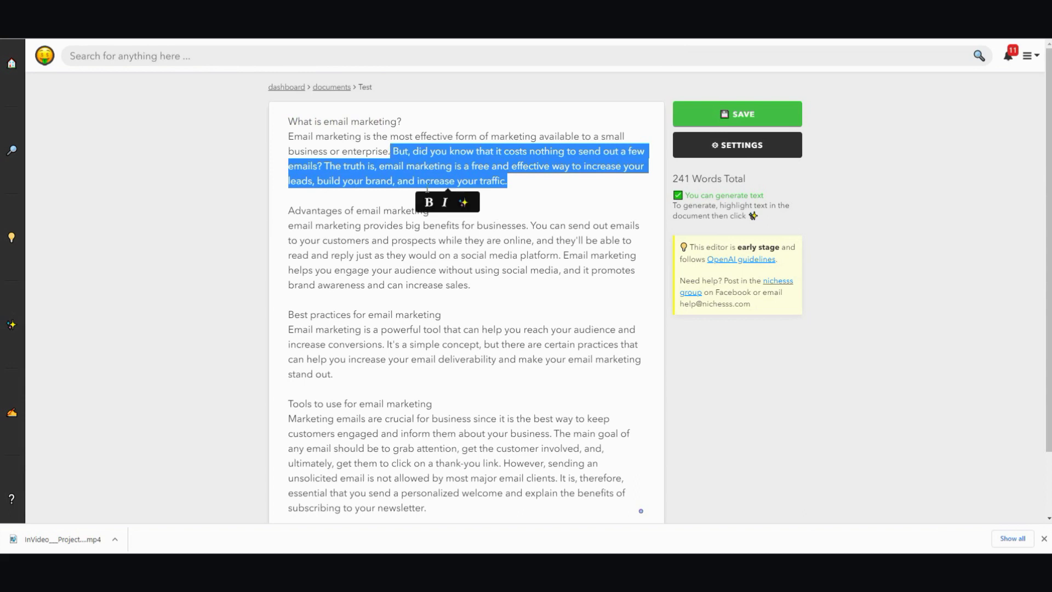
left_click(465, 204)
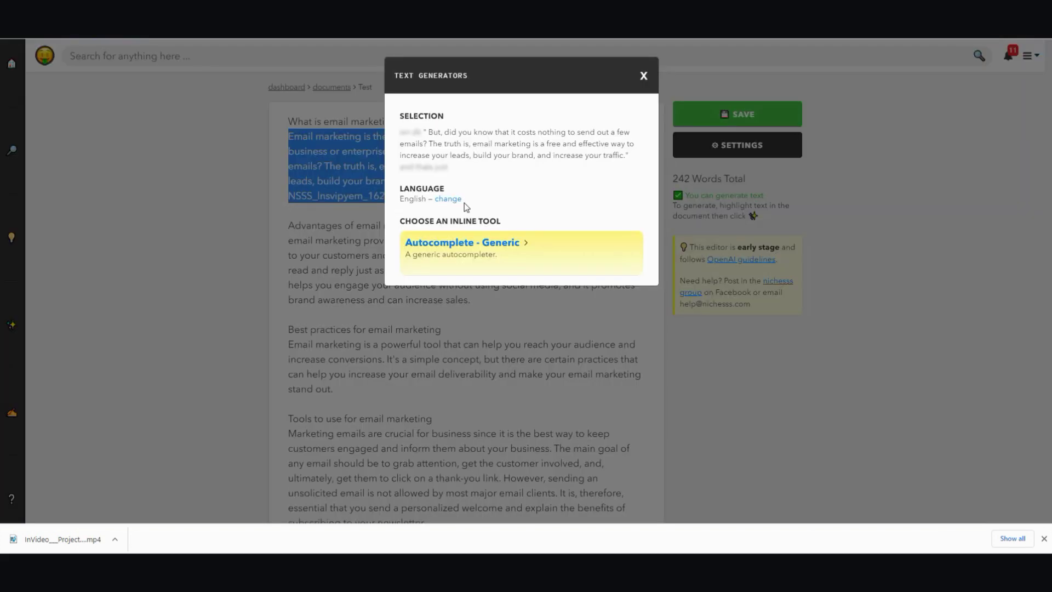
left_click(496, 256)
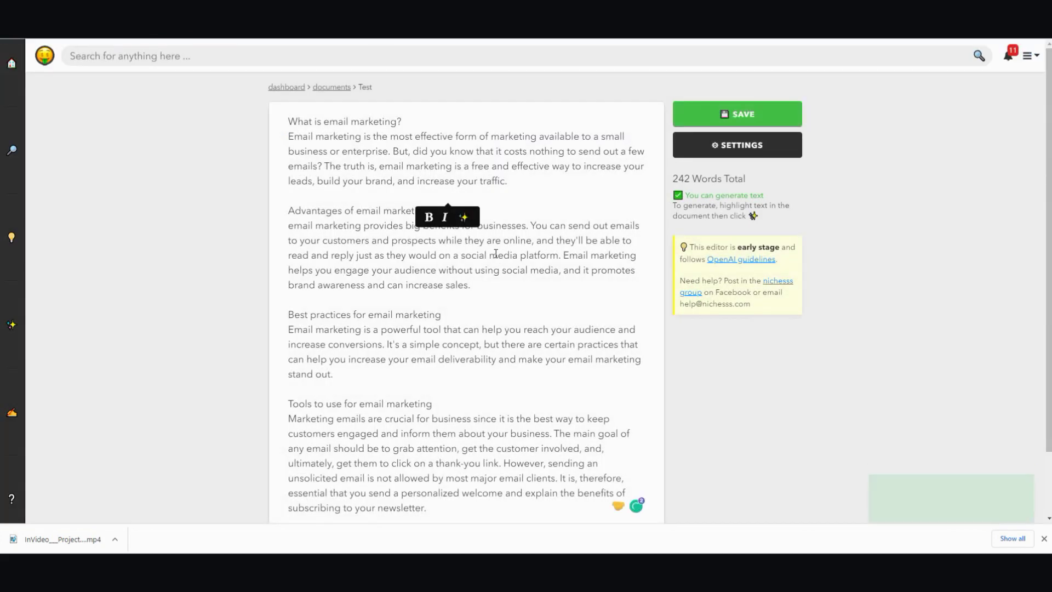
left_click(521, 184)
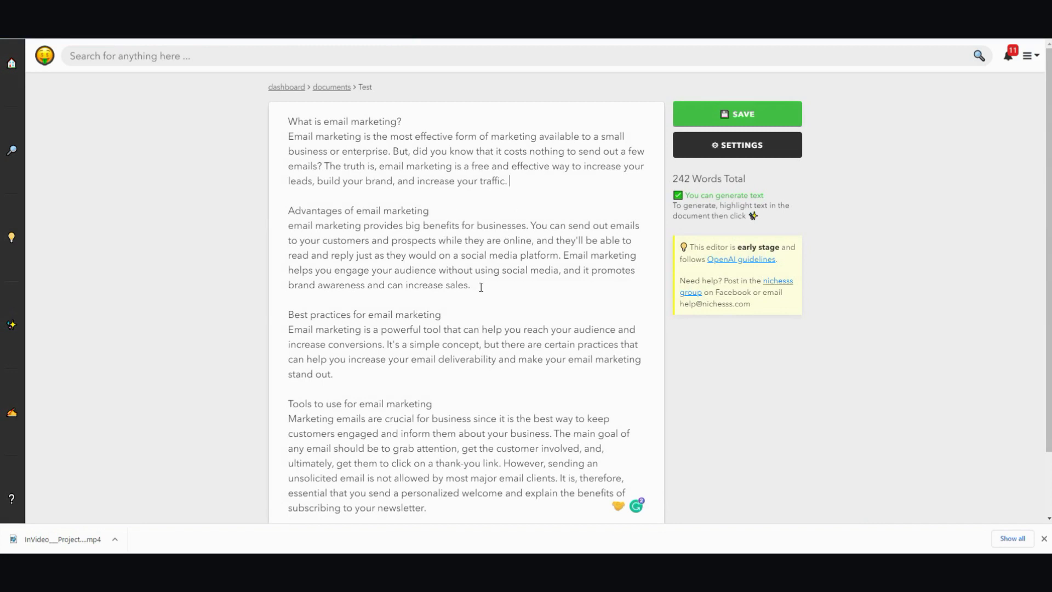
Step: Try to extend the "Advantages of email marketing" paragraph from its last sentence using the Autocomplete - Generic inline tool
left_click_drag(481, 287, 562, 255)
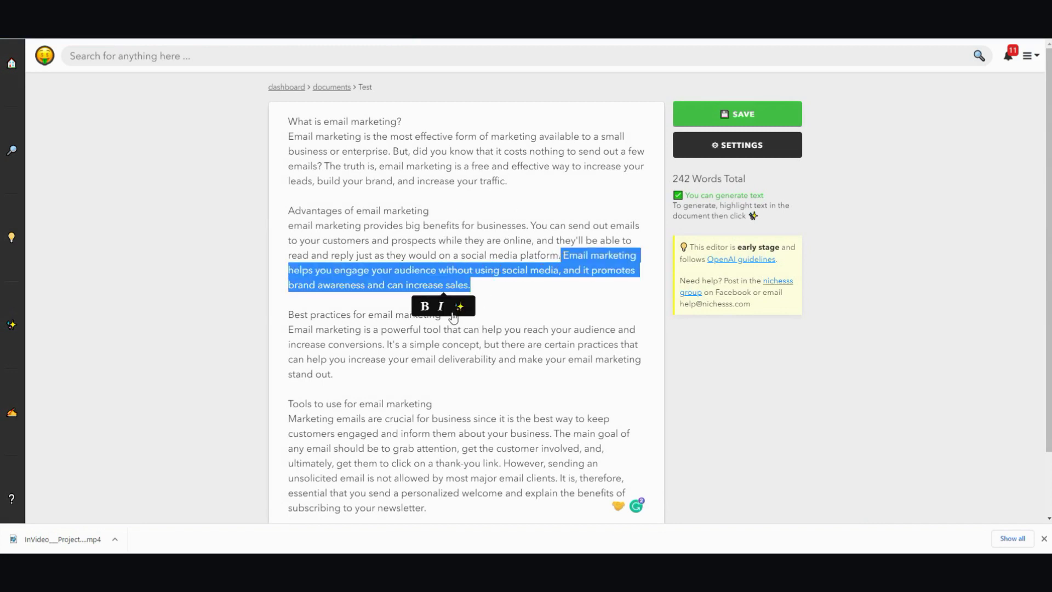
left_click(463, 308)
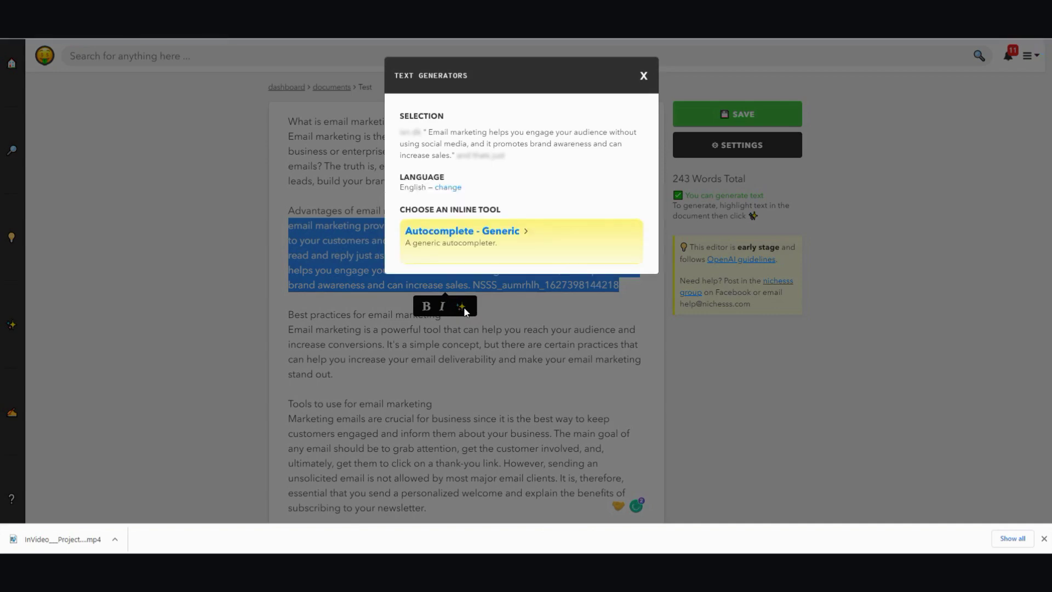
left_click(481, 243)
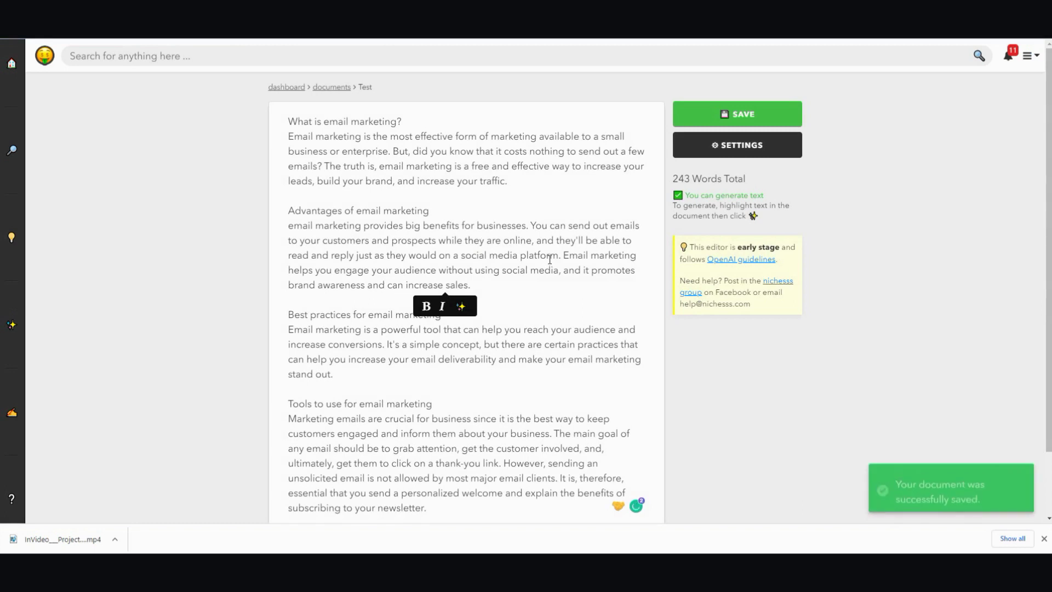
left_click(512, 286)
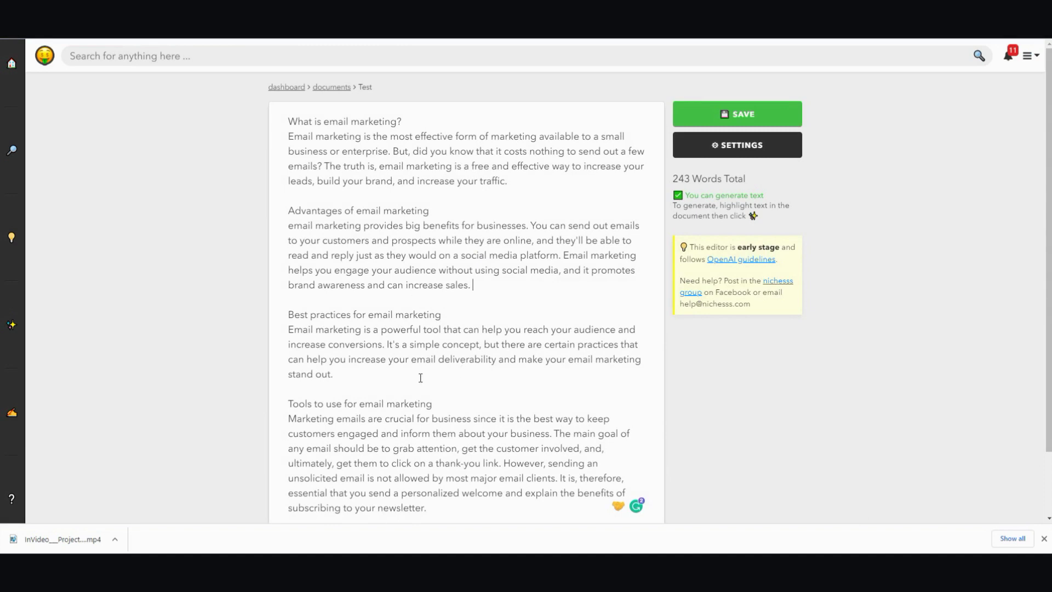
Step: Try the Autocomplete - Generic inline tool on the last sentence under "Best practices for email marketing" to continue that paragraph
left_click_drag(412, 377, 386, 344)
left_click(463, 396)
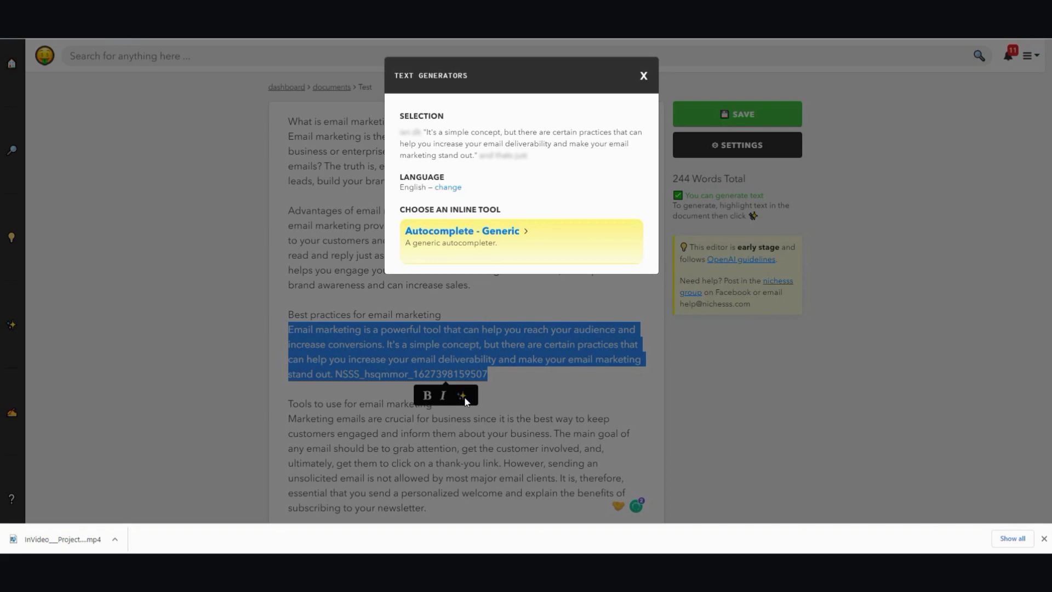
left_click(490, 244)
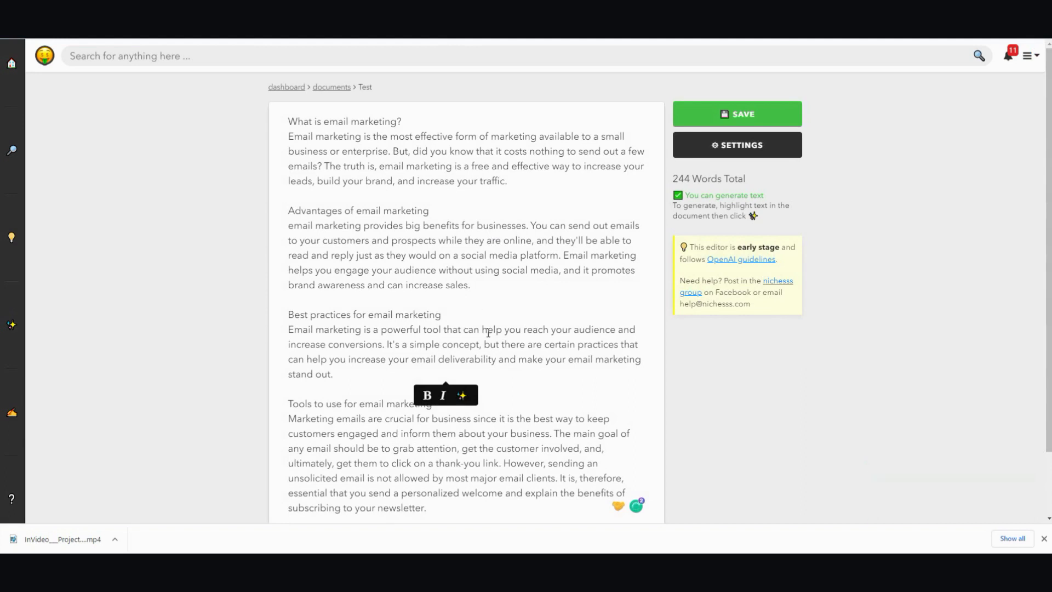
scroll(488, 335, "down", 2)
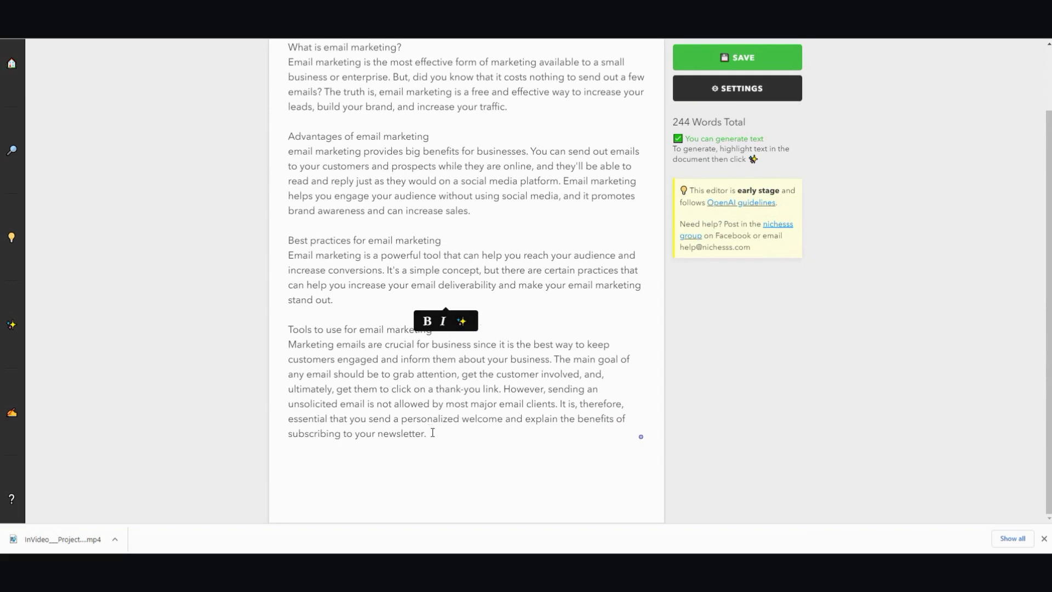
scroll(444, 277, "up", 2)
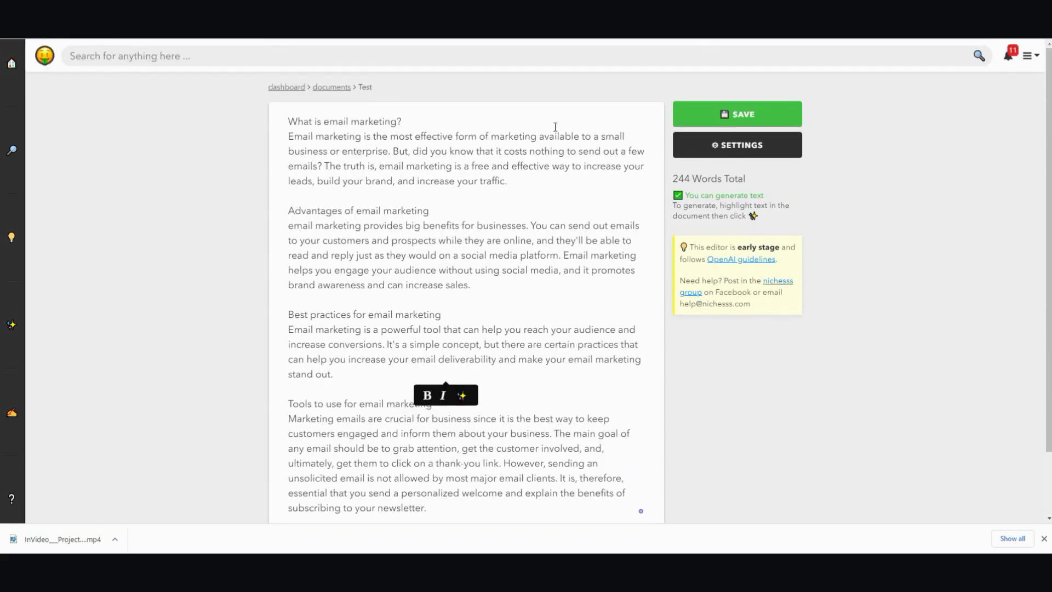
Step: Return to the home dashboard and examine the range of Custom Content tools, from marketing plans and blogs to real estate and dialogues
left_click(12, 66)
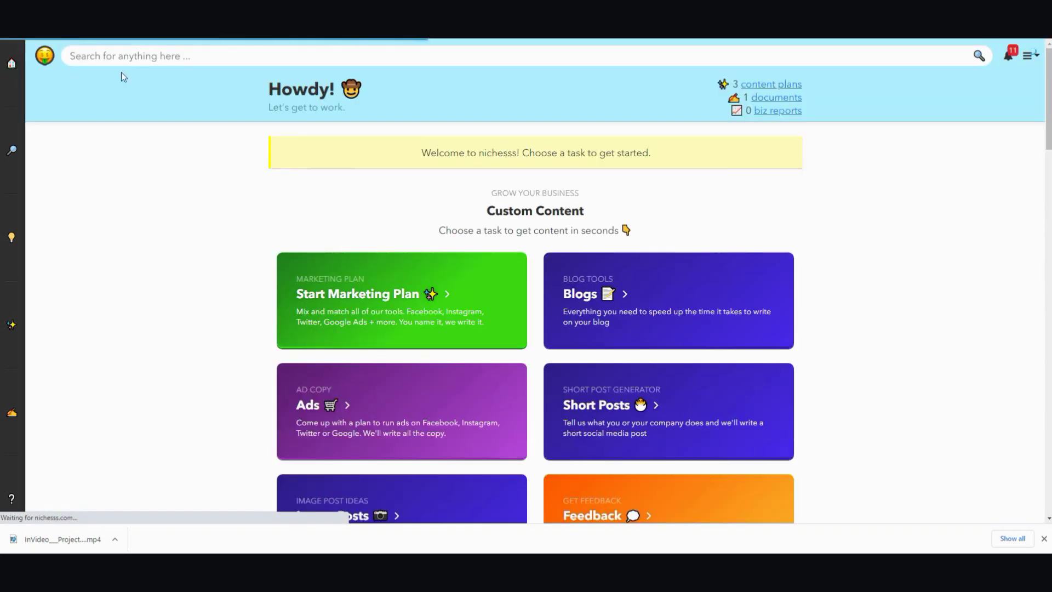
scroll(653, 238, "down", 2)
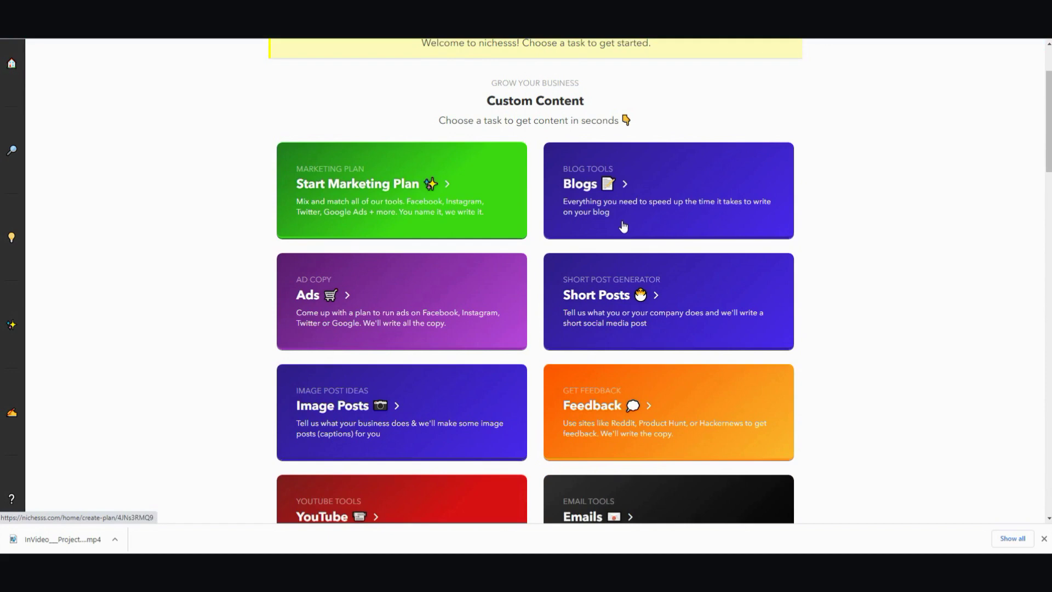
scroll(623, 226, "up", 2)
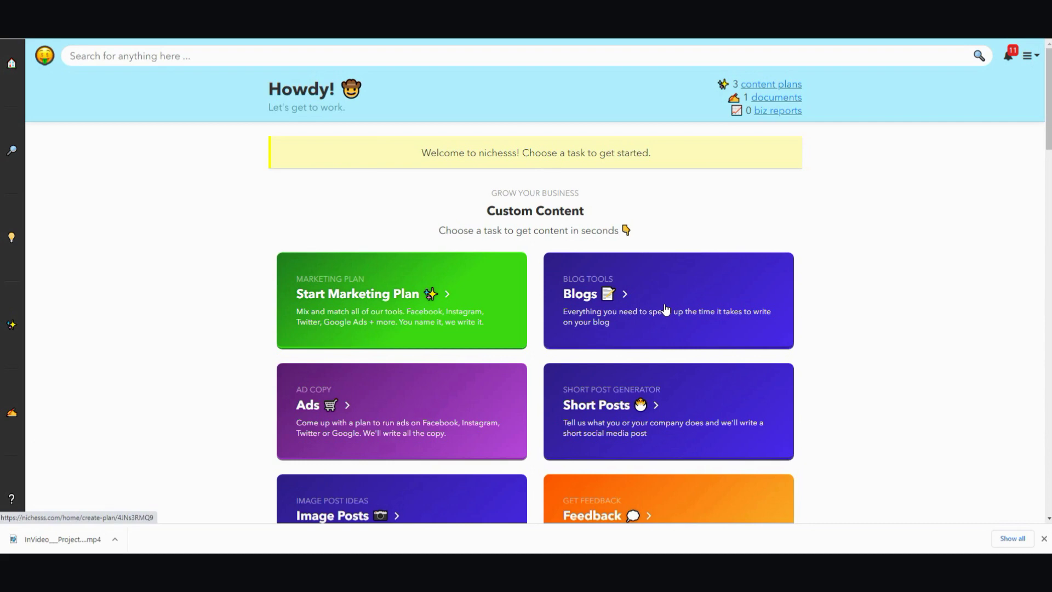
scroll(665, 310, "down", 2)
scroll(664, 307, "down", 3)
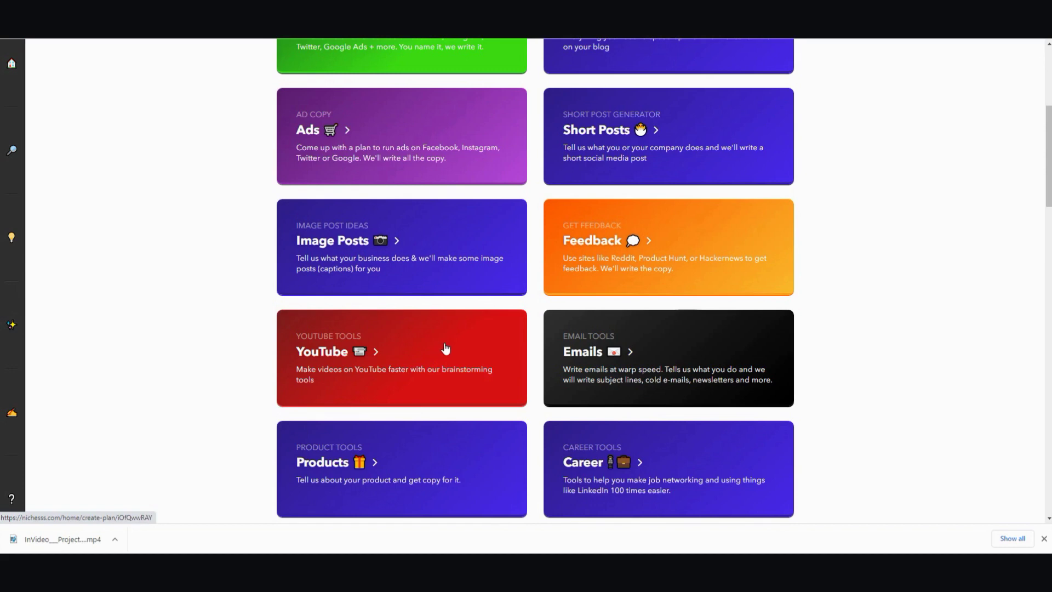
scroll(446, 349, "down", 2)
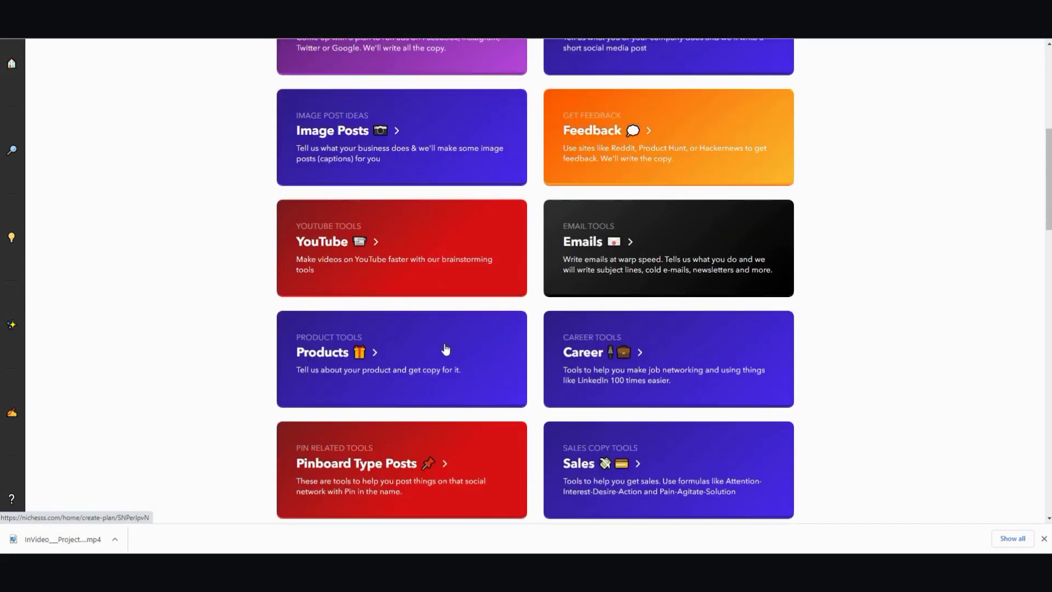
scroll(446, 349, "down", 2)
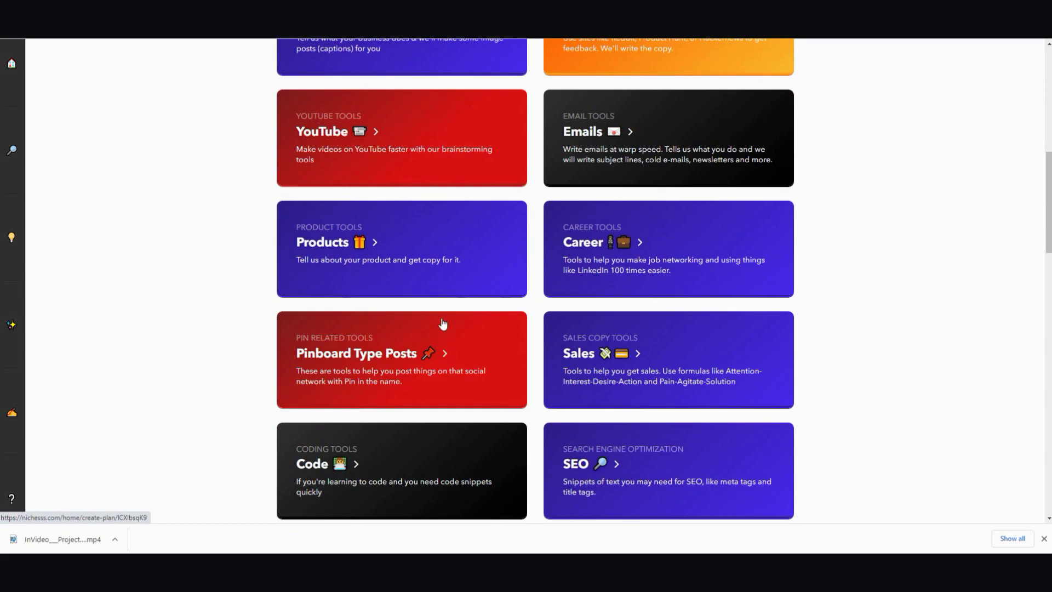
scroll(443, 310, "down", 2)
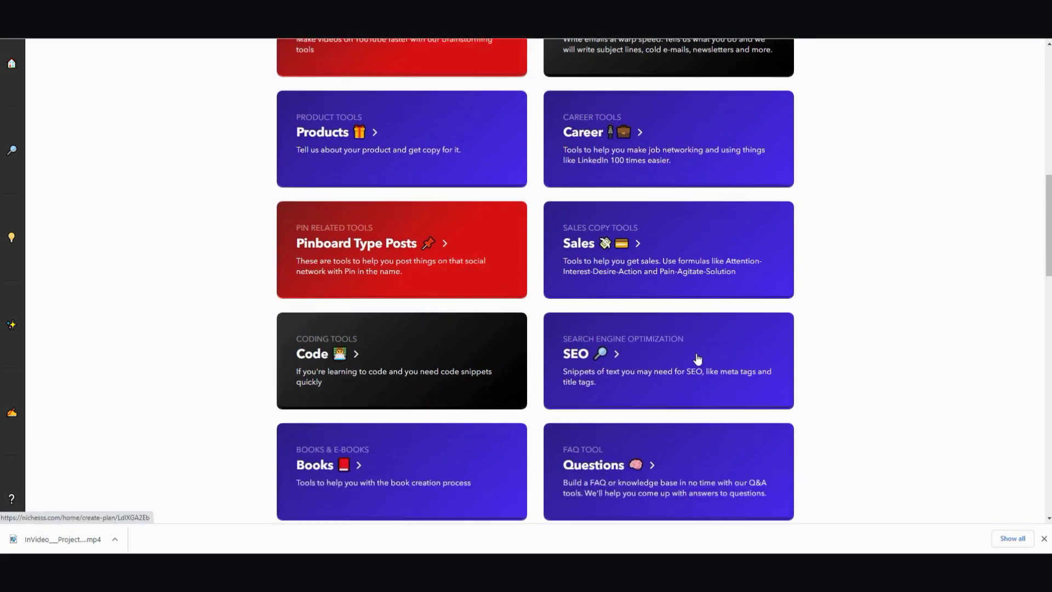
scroll(698, 359, "down", 2)
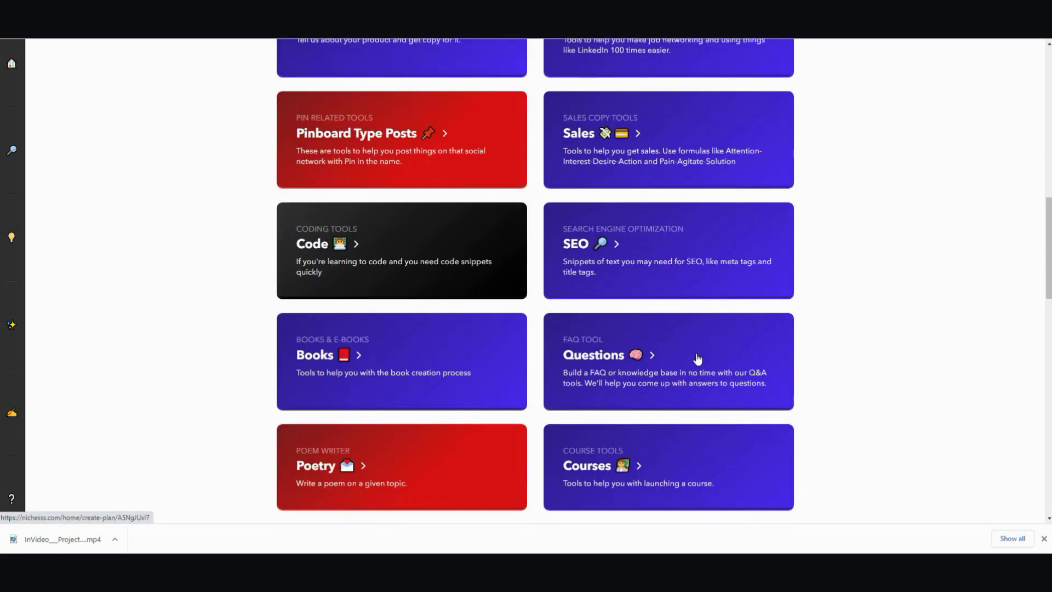
scroll(698, 359, "down", 3)
scroll(698, 359, "up", 15)
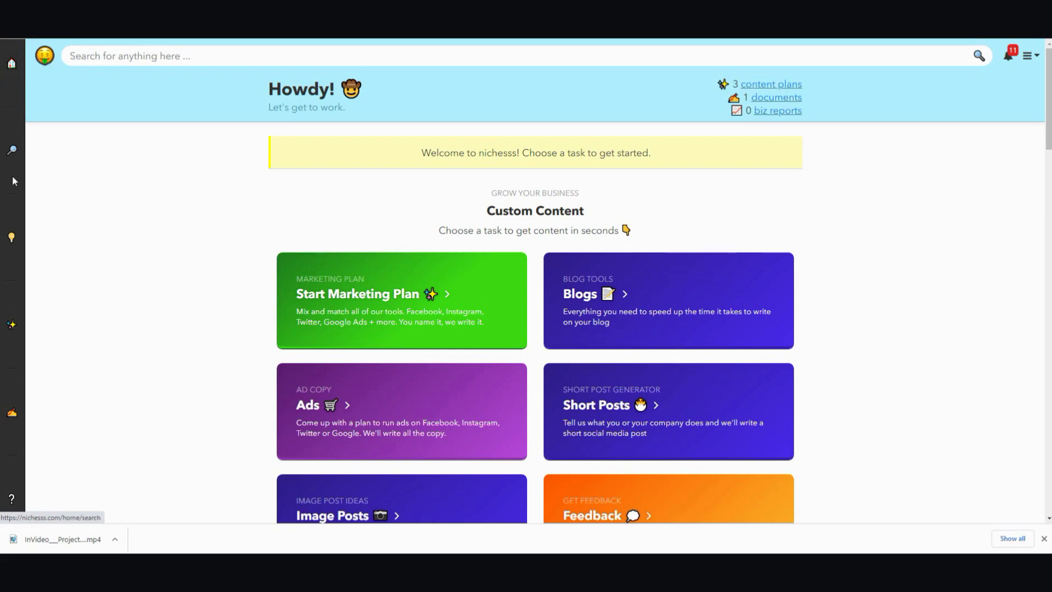
scroll(717, 369, "down", 4)
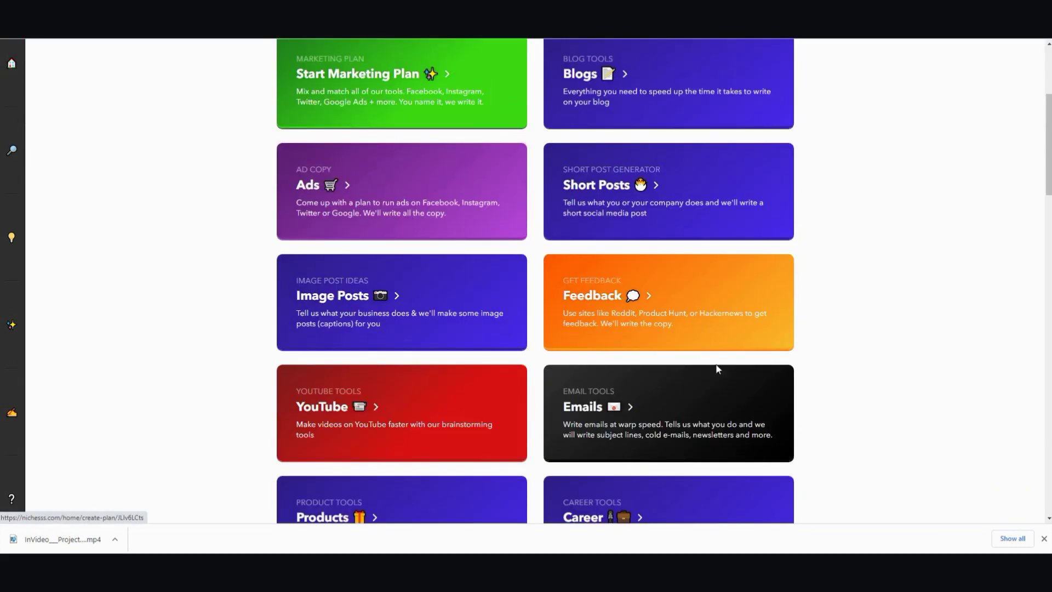
scroll(718, 369, "down", 1)
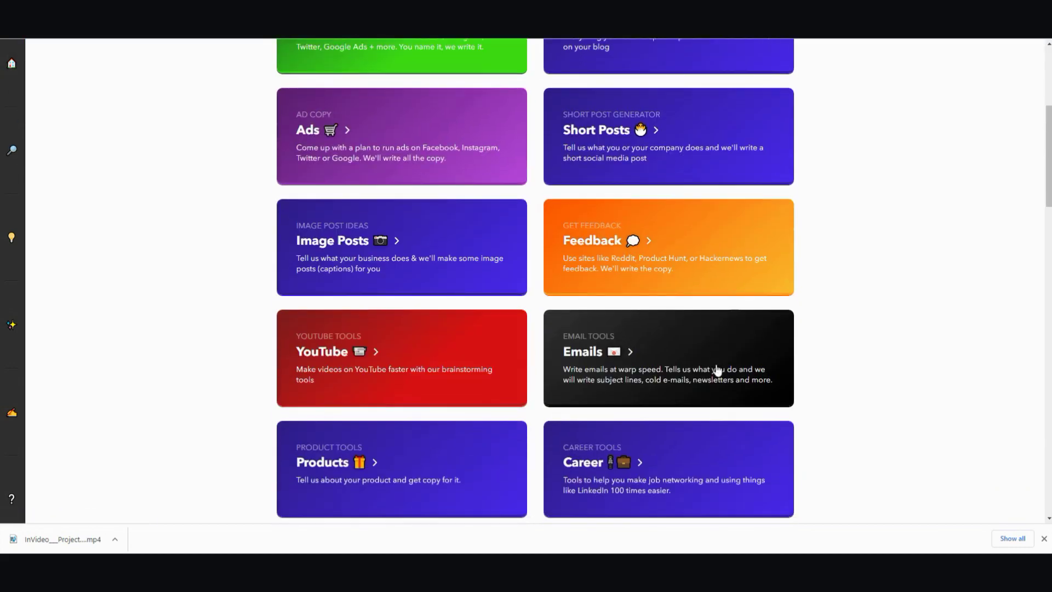
scroll(717, 369, "up", 5)
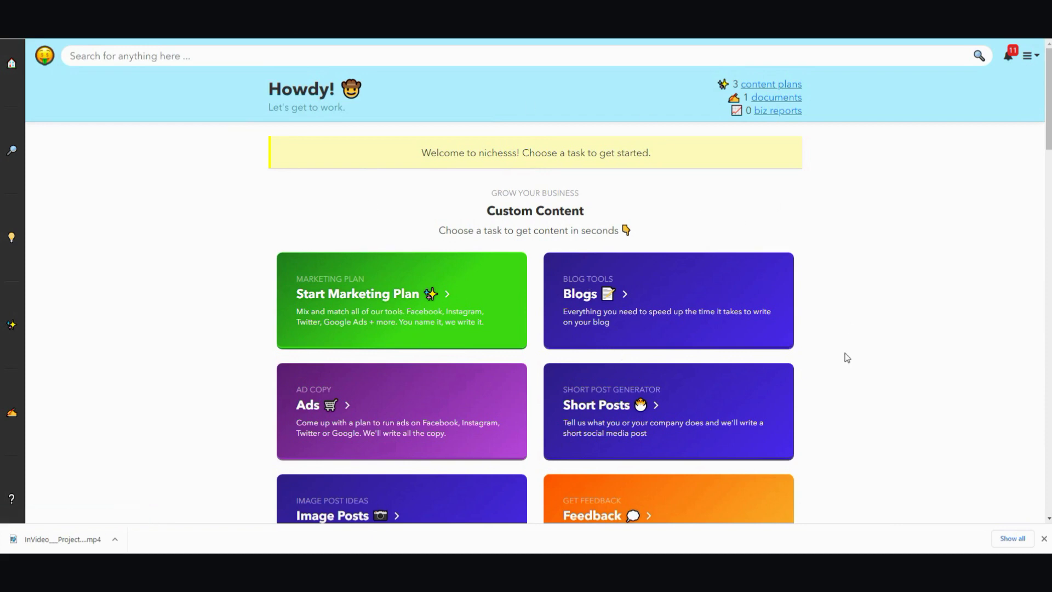
scroll(844, 354, "down", 2)
scroll(844, 354, "down", 2)
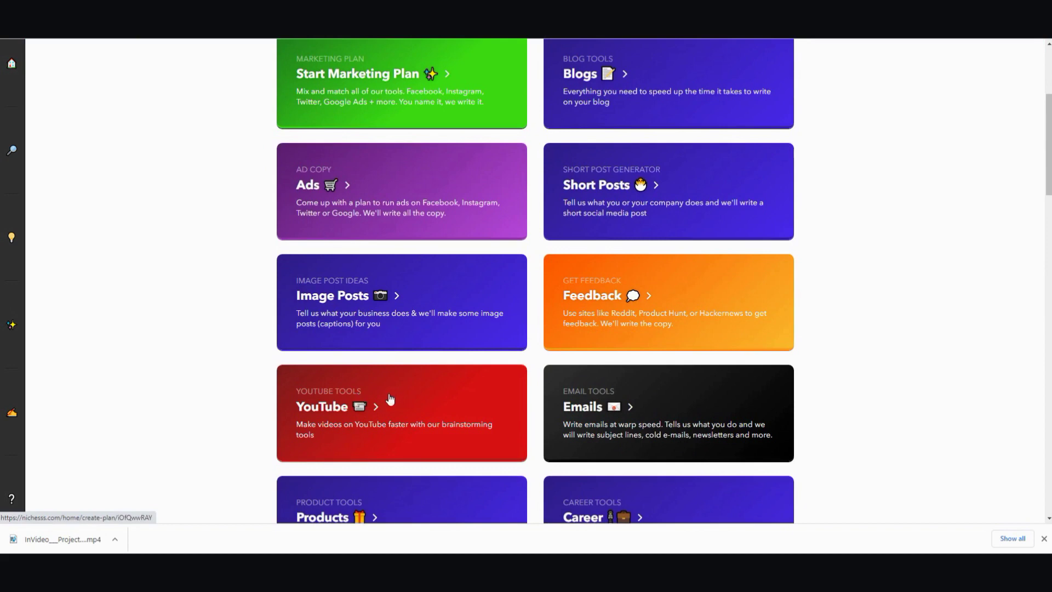
scroll(486, 409, "up", 1)
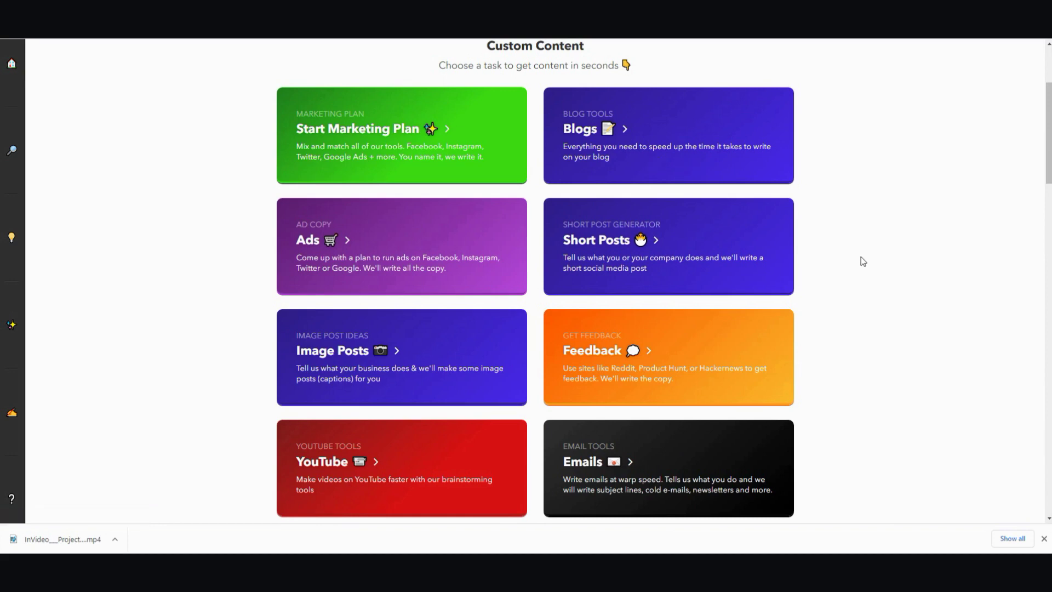
scroll(862, 262, "up", 1)
scroll(861, 257, "up", 2)
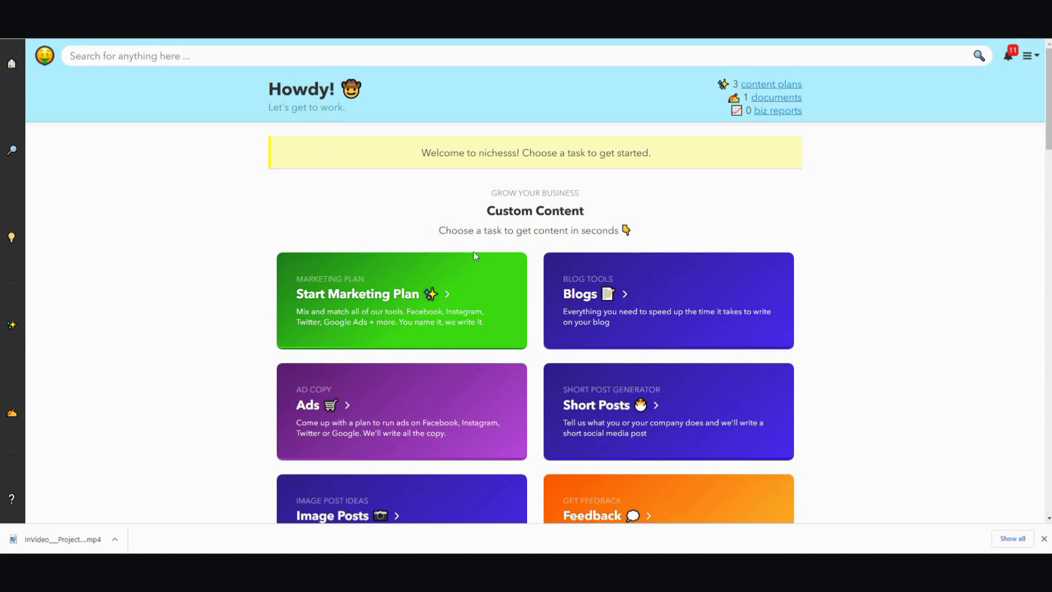
scroll(778, 307, "down", 15)
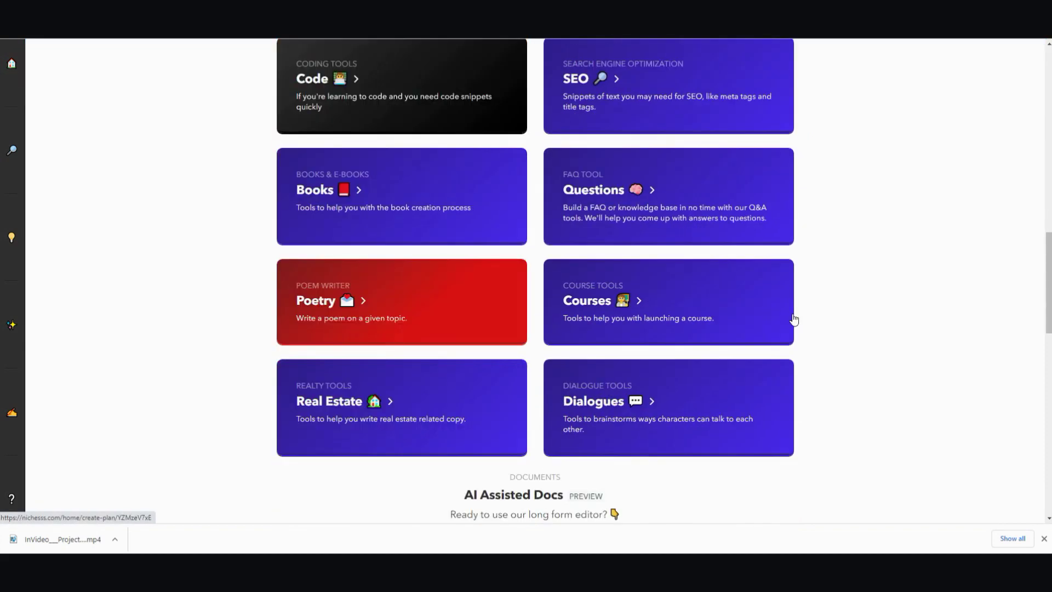
scroll(795, 320, "up", 15)
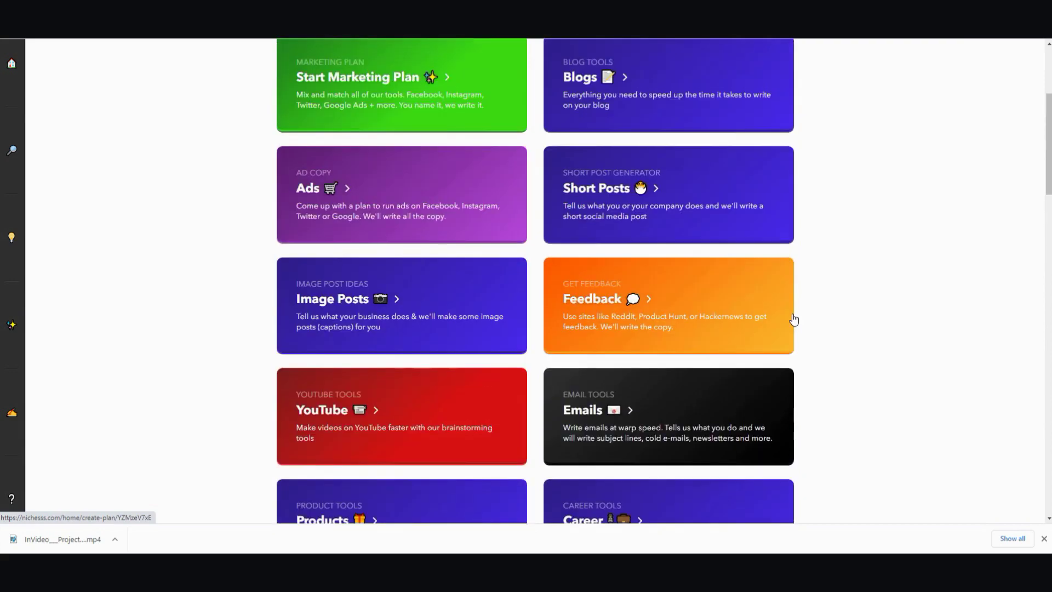
scroll(795, 319, "down", 1)
scroll(795, 319, "up", 1)
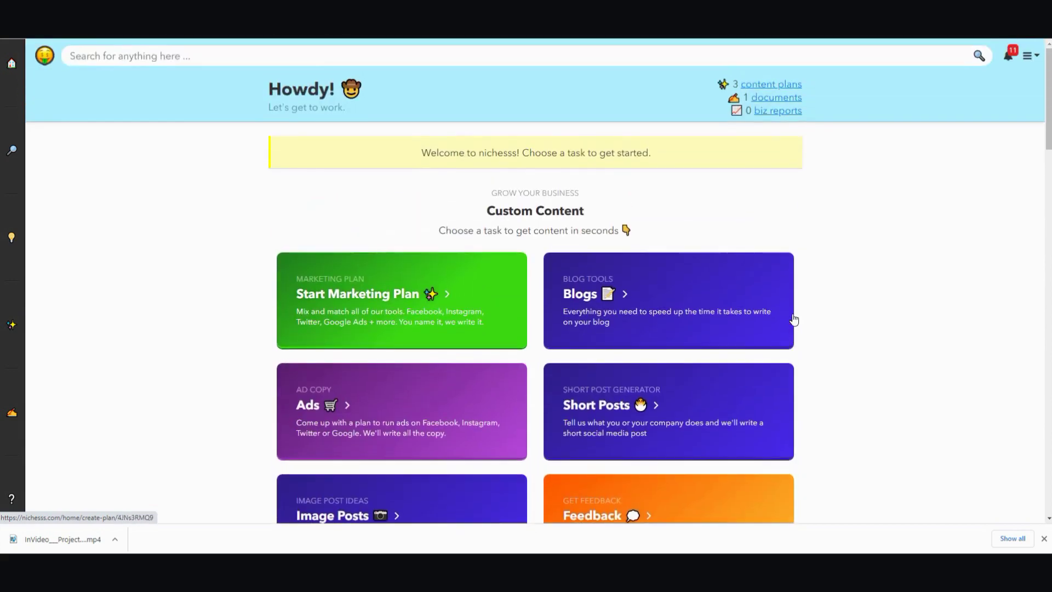